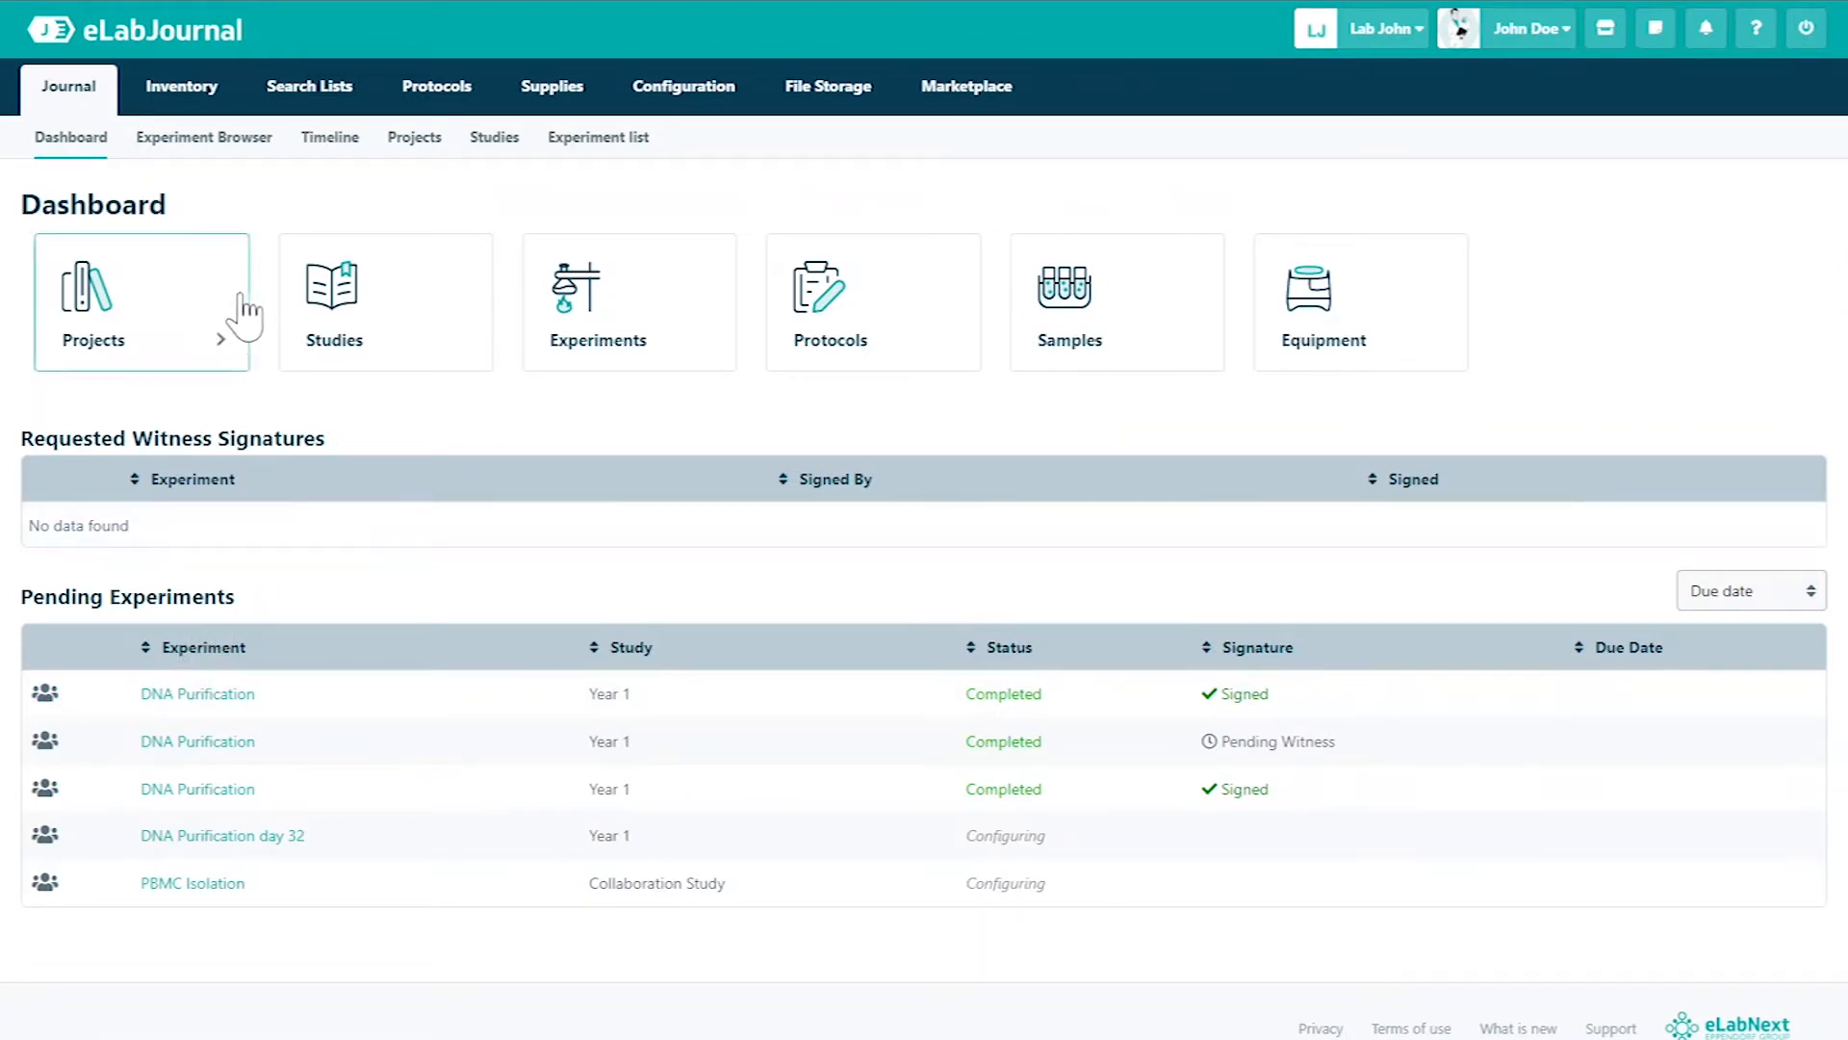
# Go to the Inventory section's Sample List of the lab's plasmid samples
pyautogui.click(181, 87)
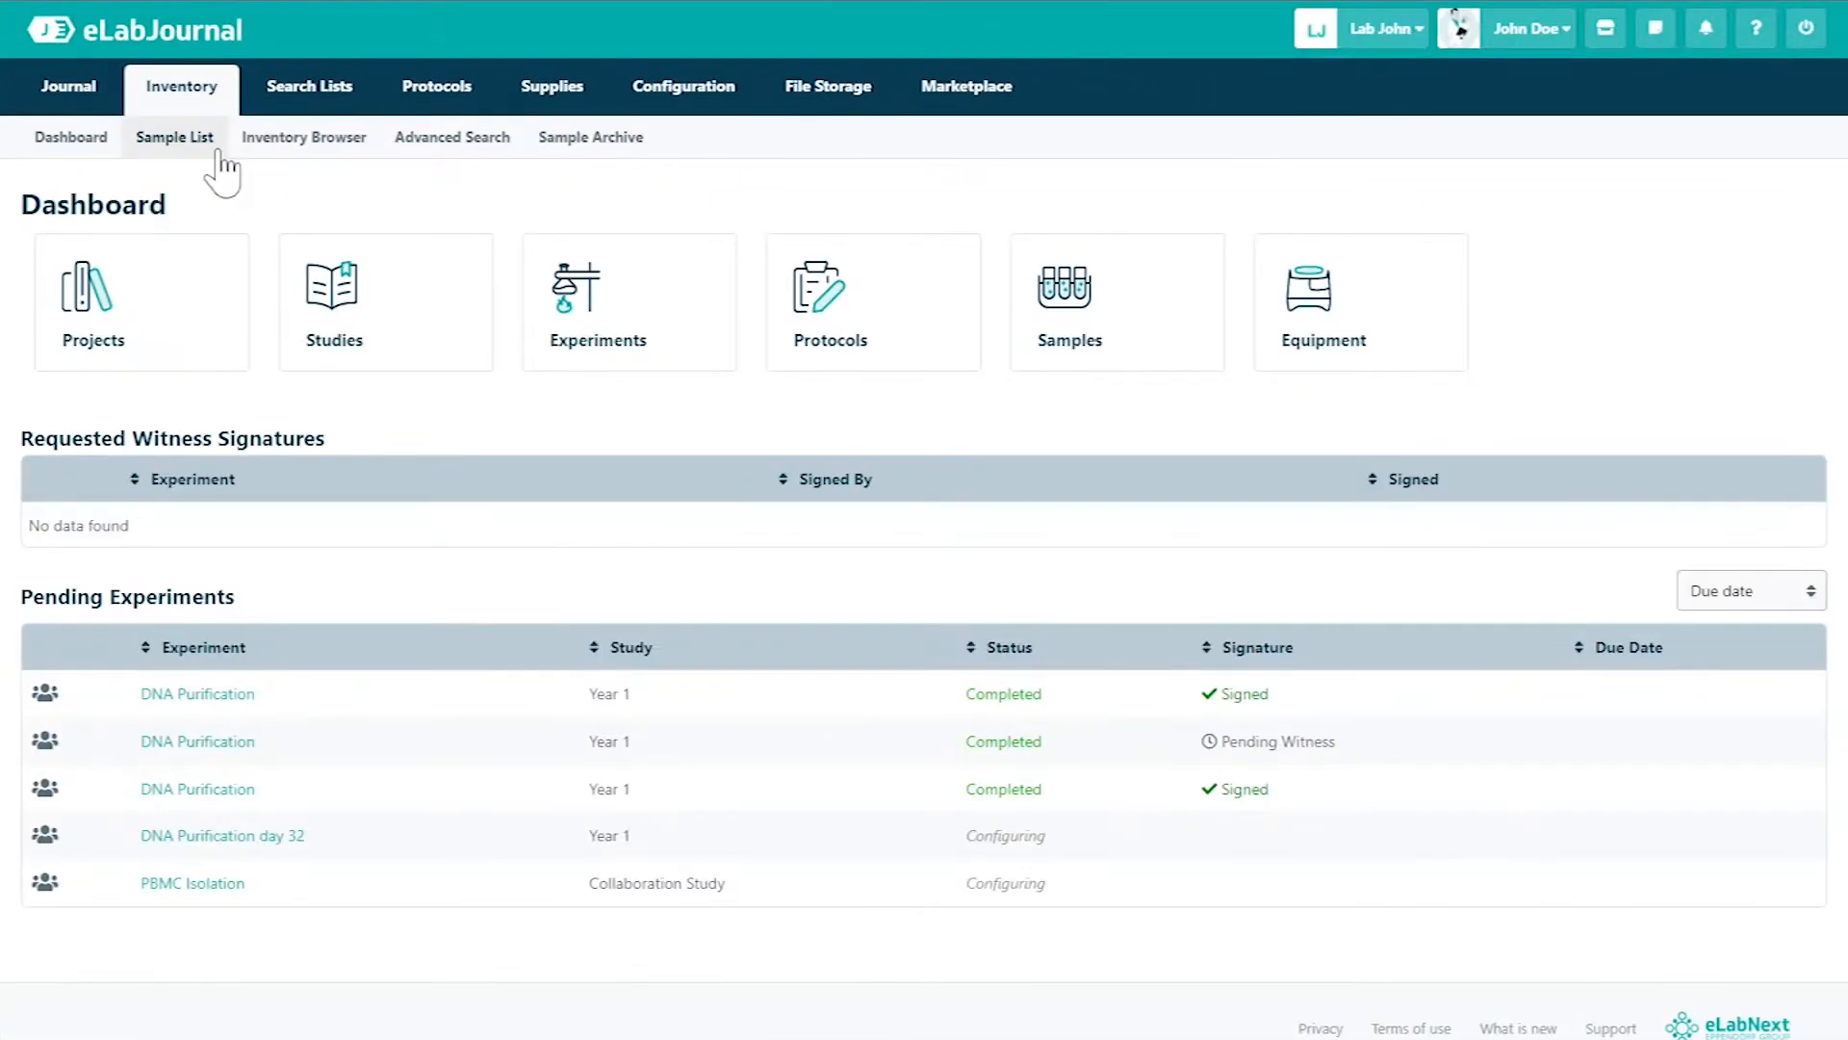
pyautogui.click(174, 136)
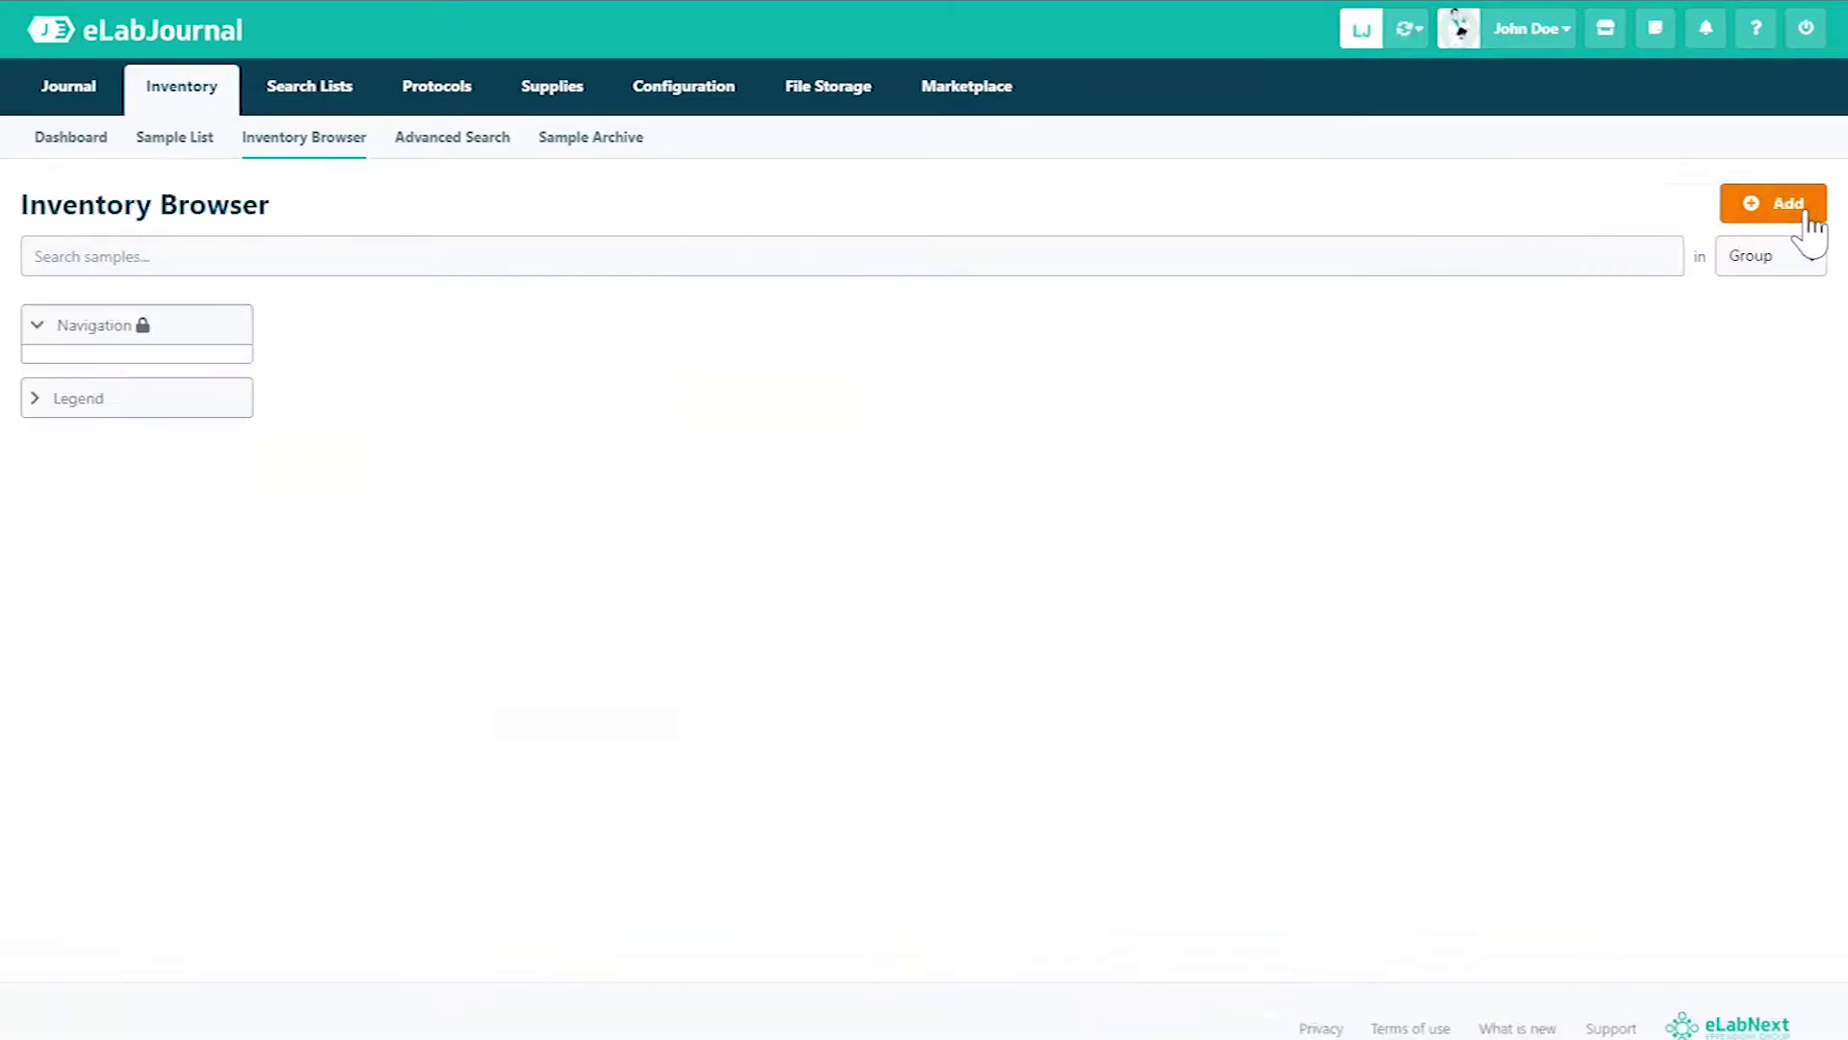
# Start adding a new sample with Plasmid as its sample type and proceed to its form
pyautogui.click(1784, 202)
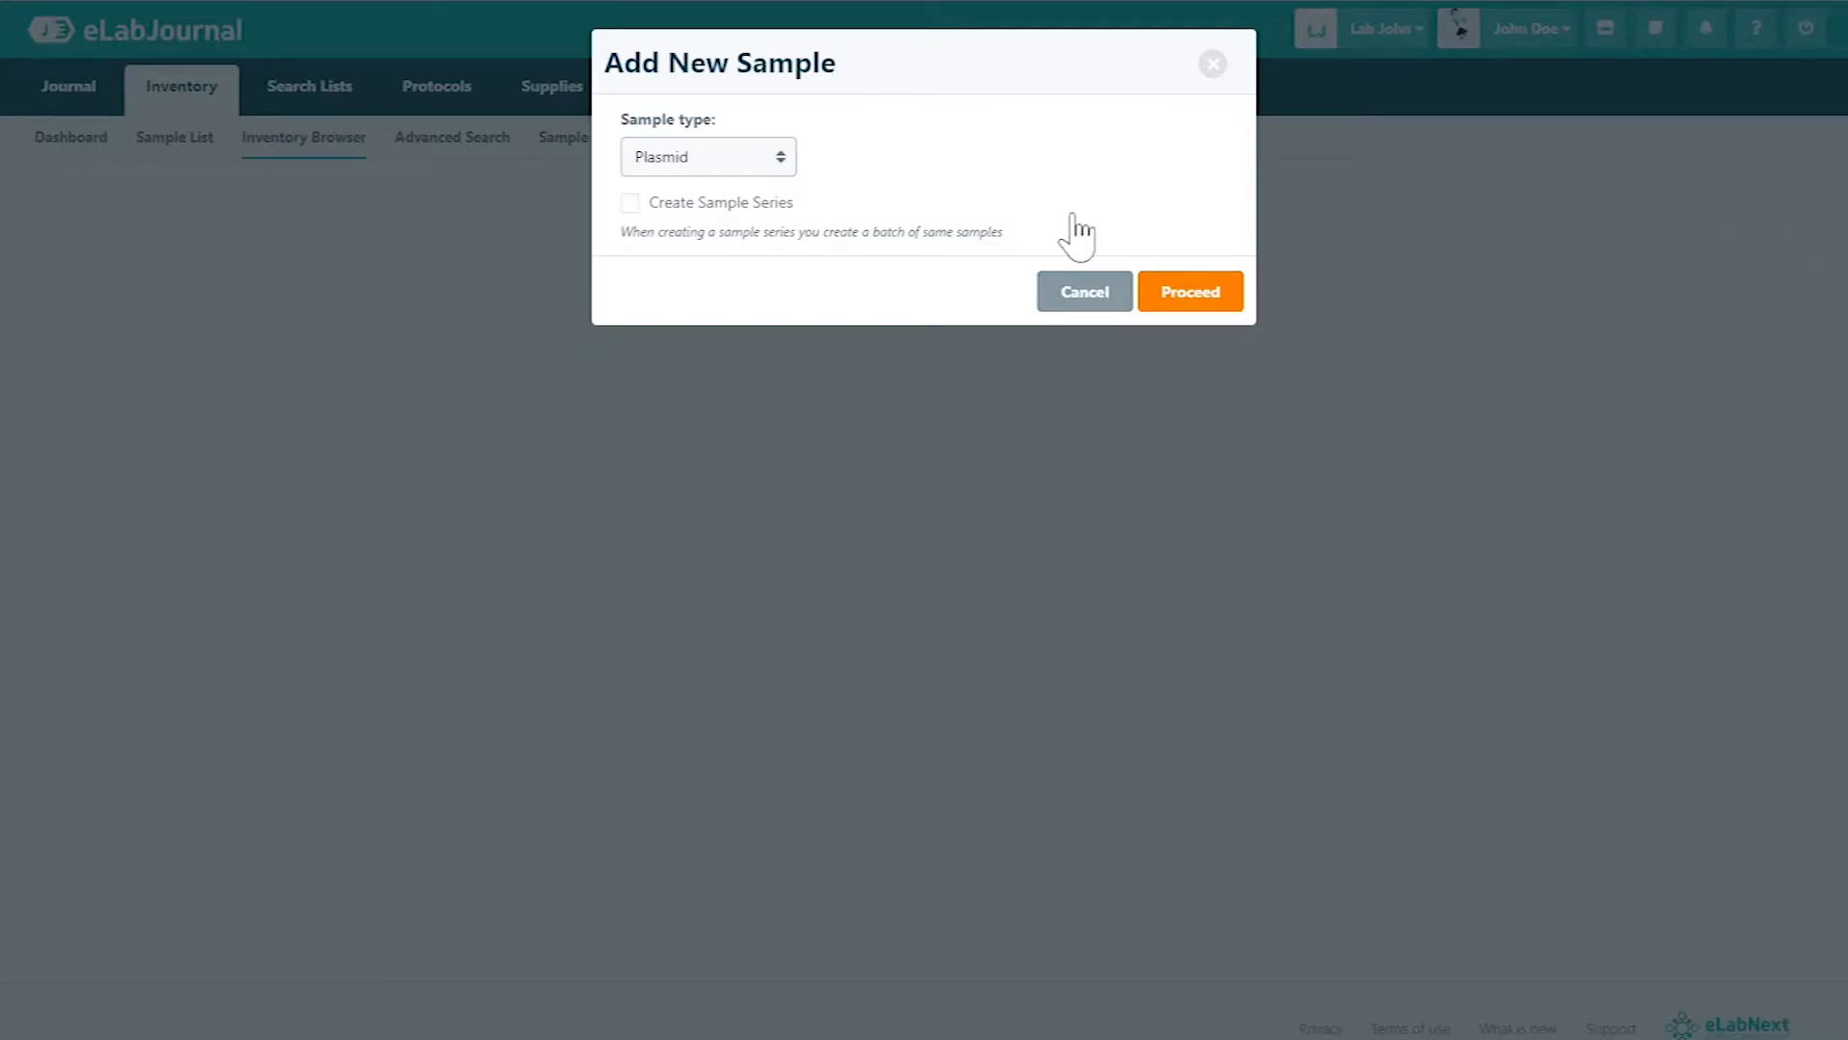
pyautogui.click(781, 157)
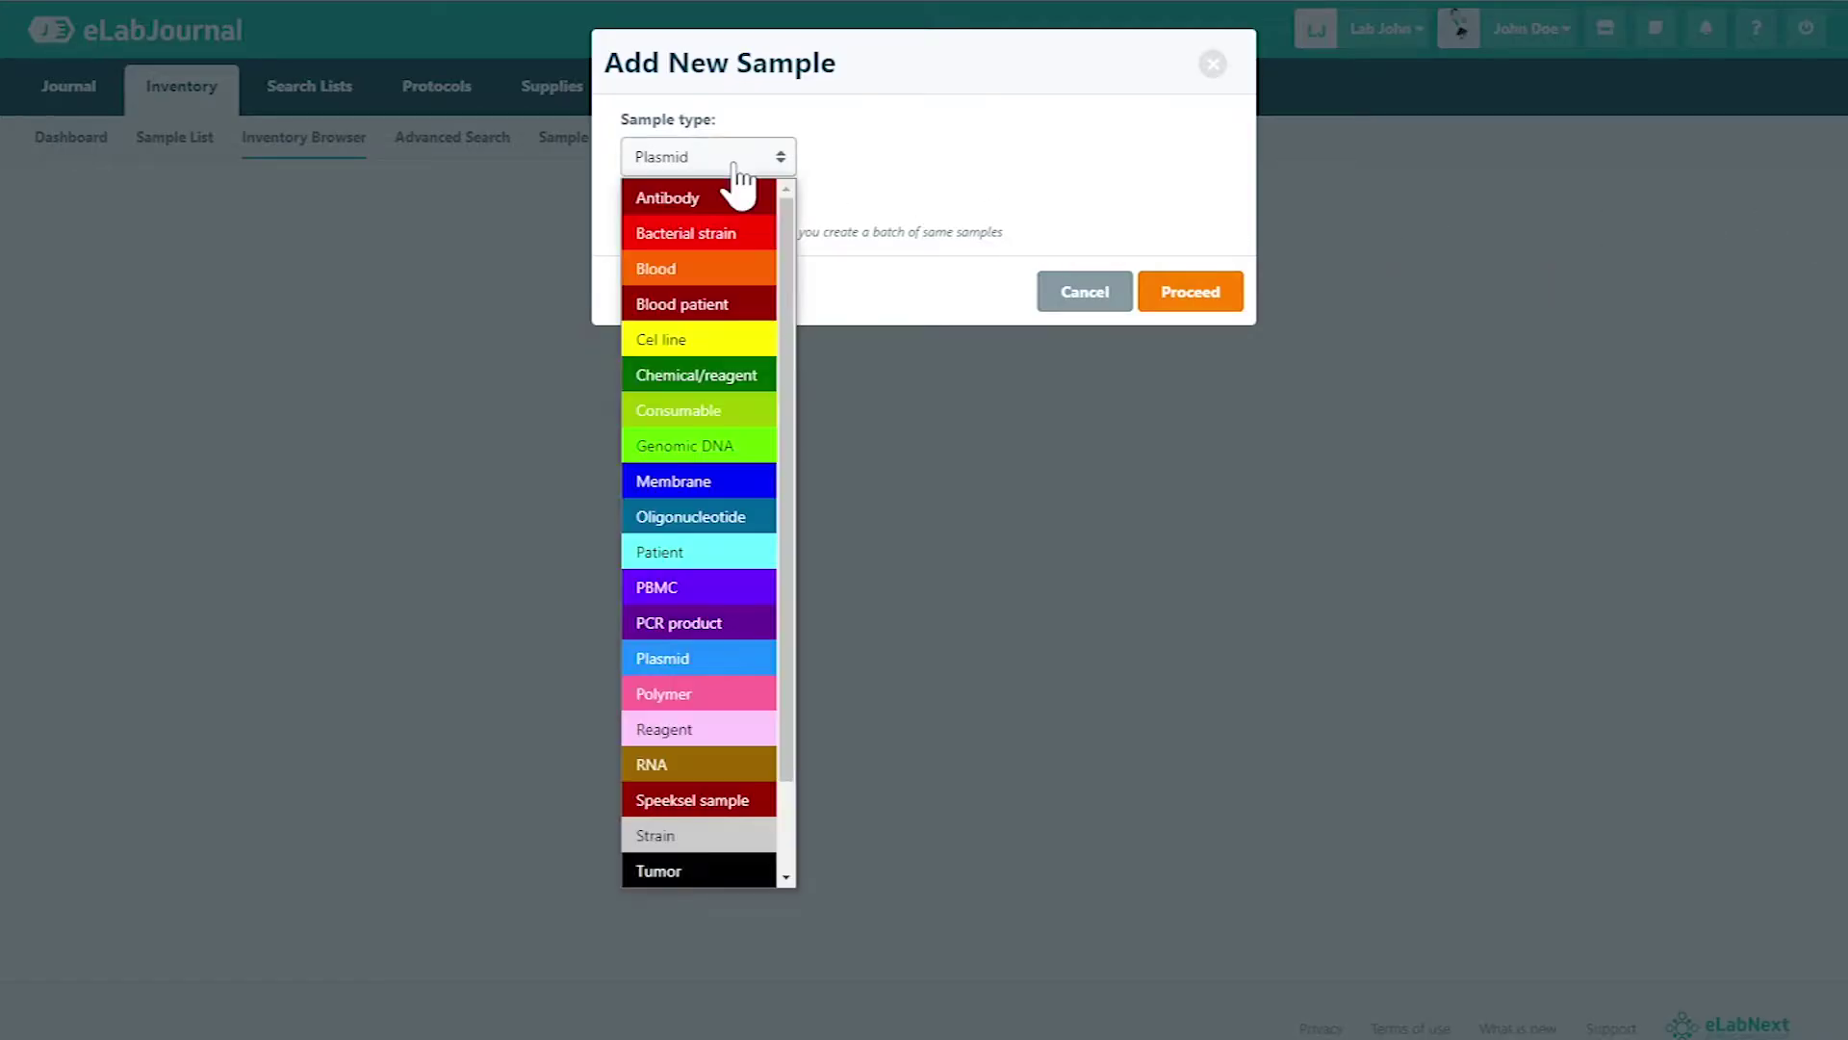
pyautogui.click(679, 656)
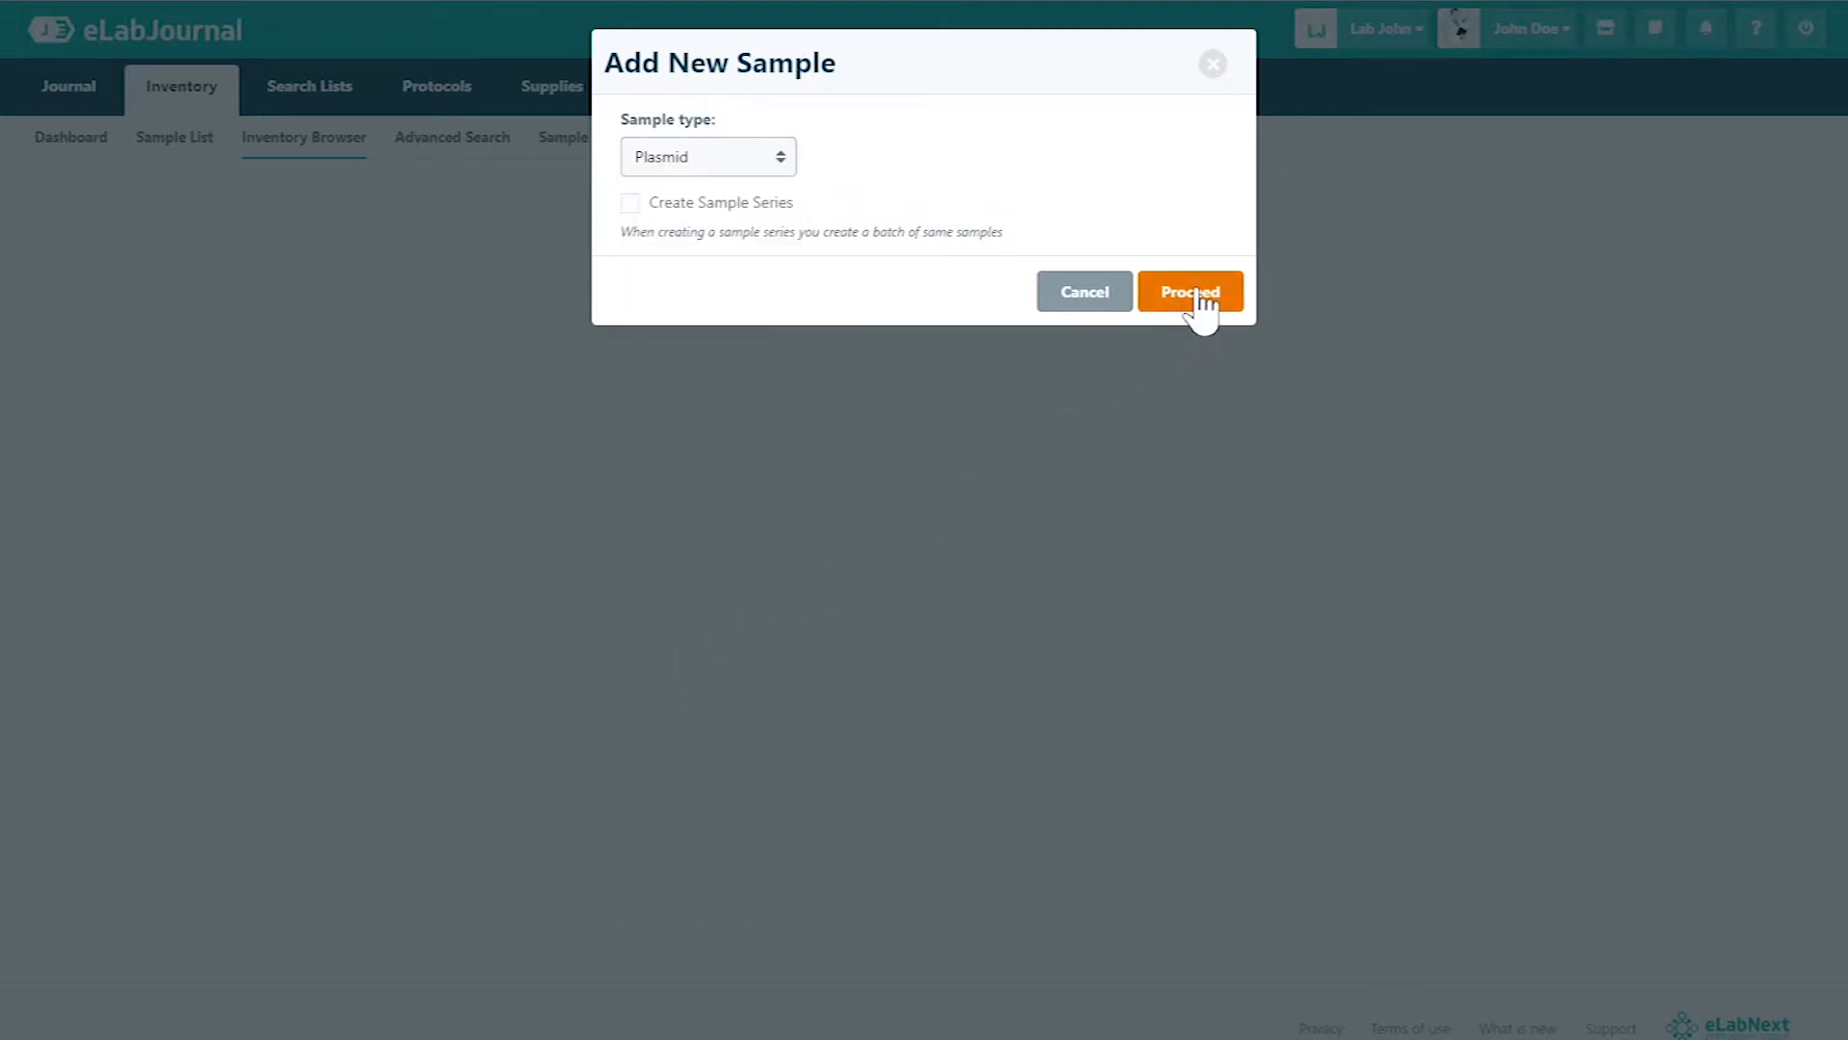
pyautogui.click(1192, 293)
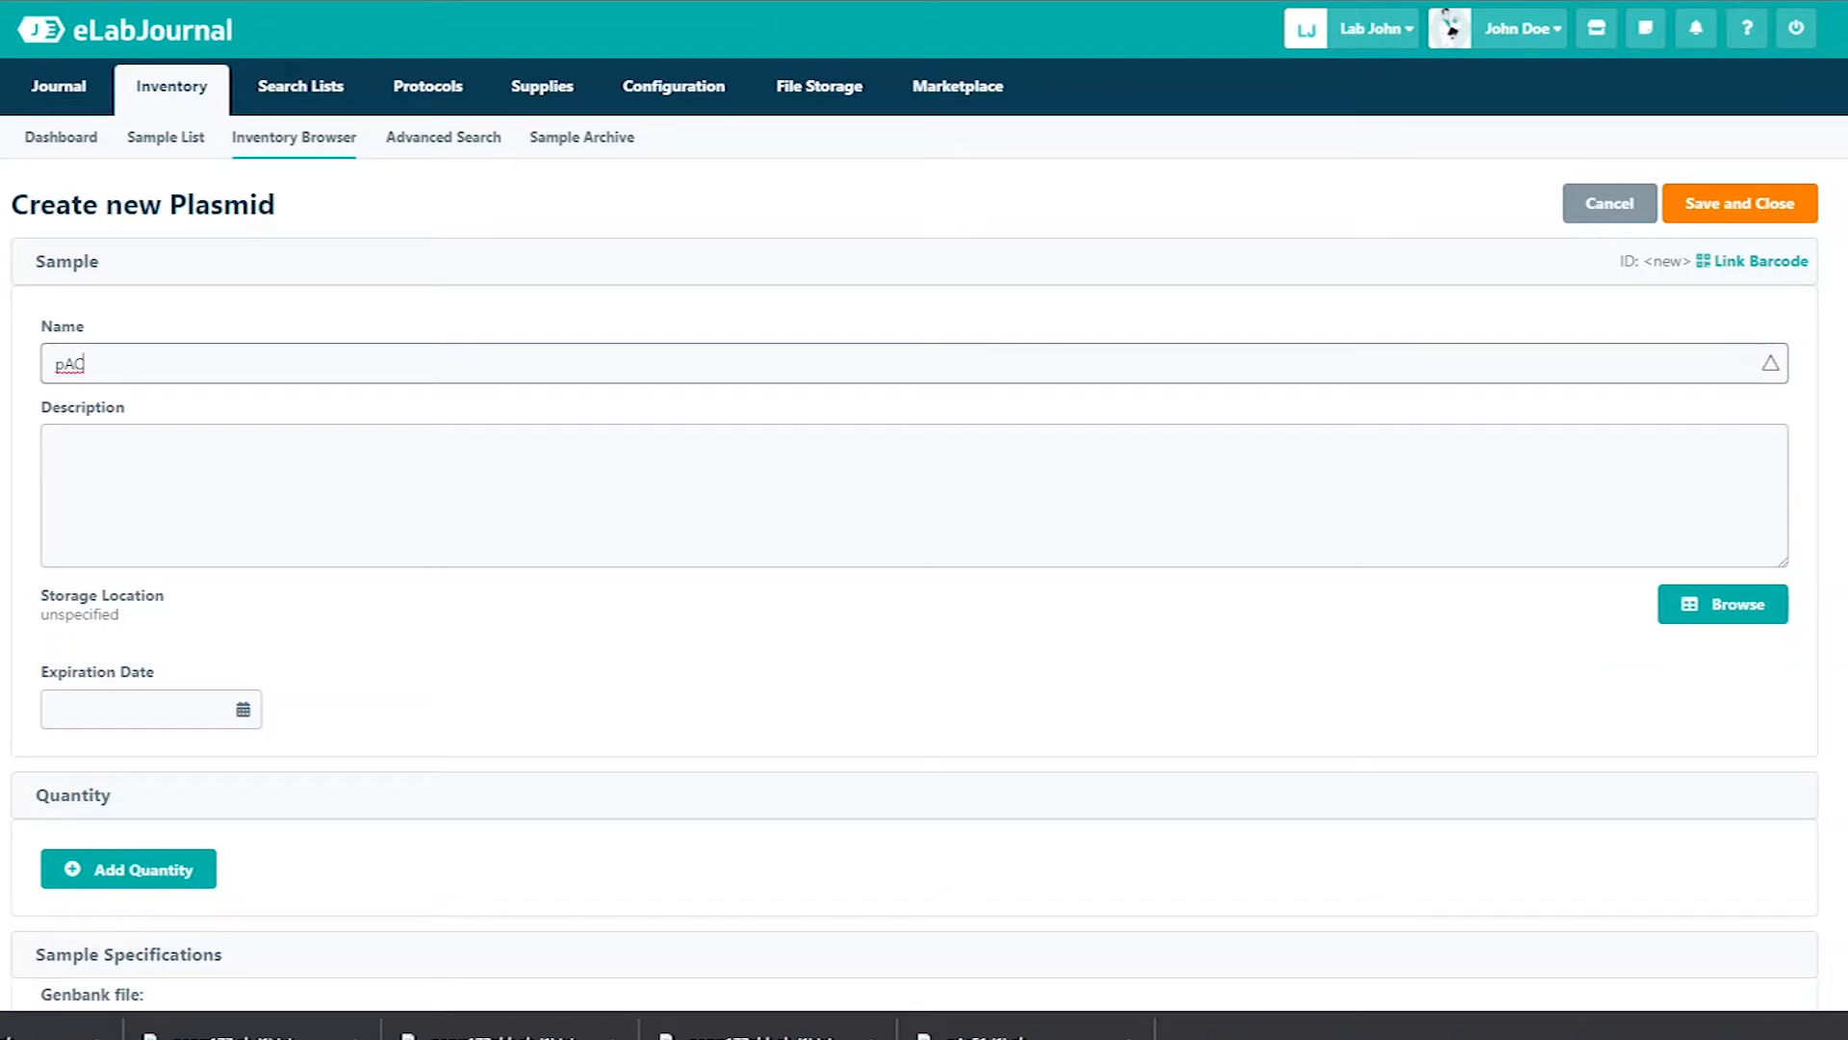
pyautogui.write('pACYC1')
pyautogui.write('7')
# Enter the pACYC177 name and description, store it at box position 16 with 5 µl quantity
pyautogui.click(910, 492)
pyautogui.write('The plasmid pACYC177 carries a gene encoding resistance to ampicillin (beta-lactamase) and a gene encoding resistance to kanamycin (kanamycin phosphotransferase). To maintain the plasmid cells should be grown with 50-100 µg/ml of amp and 35-50 µg/ml of kanamycin. The plasmid, which is present at a low copy number, should be amplified using a standard chloramphenicol procedure.')
pyautogui.scroll(-3, 925, 578)
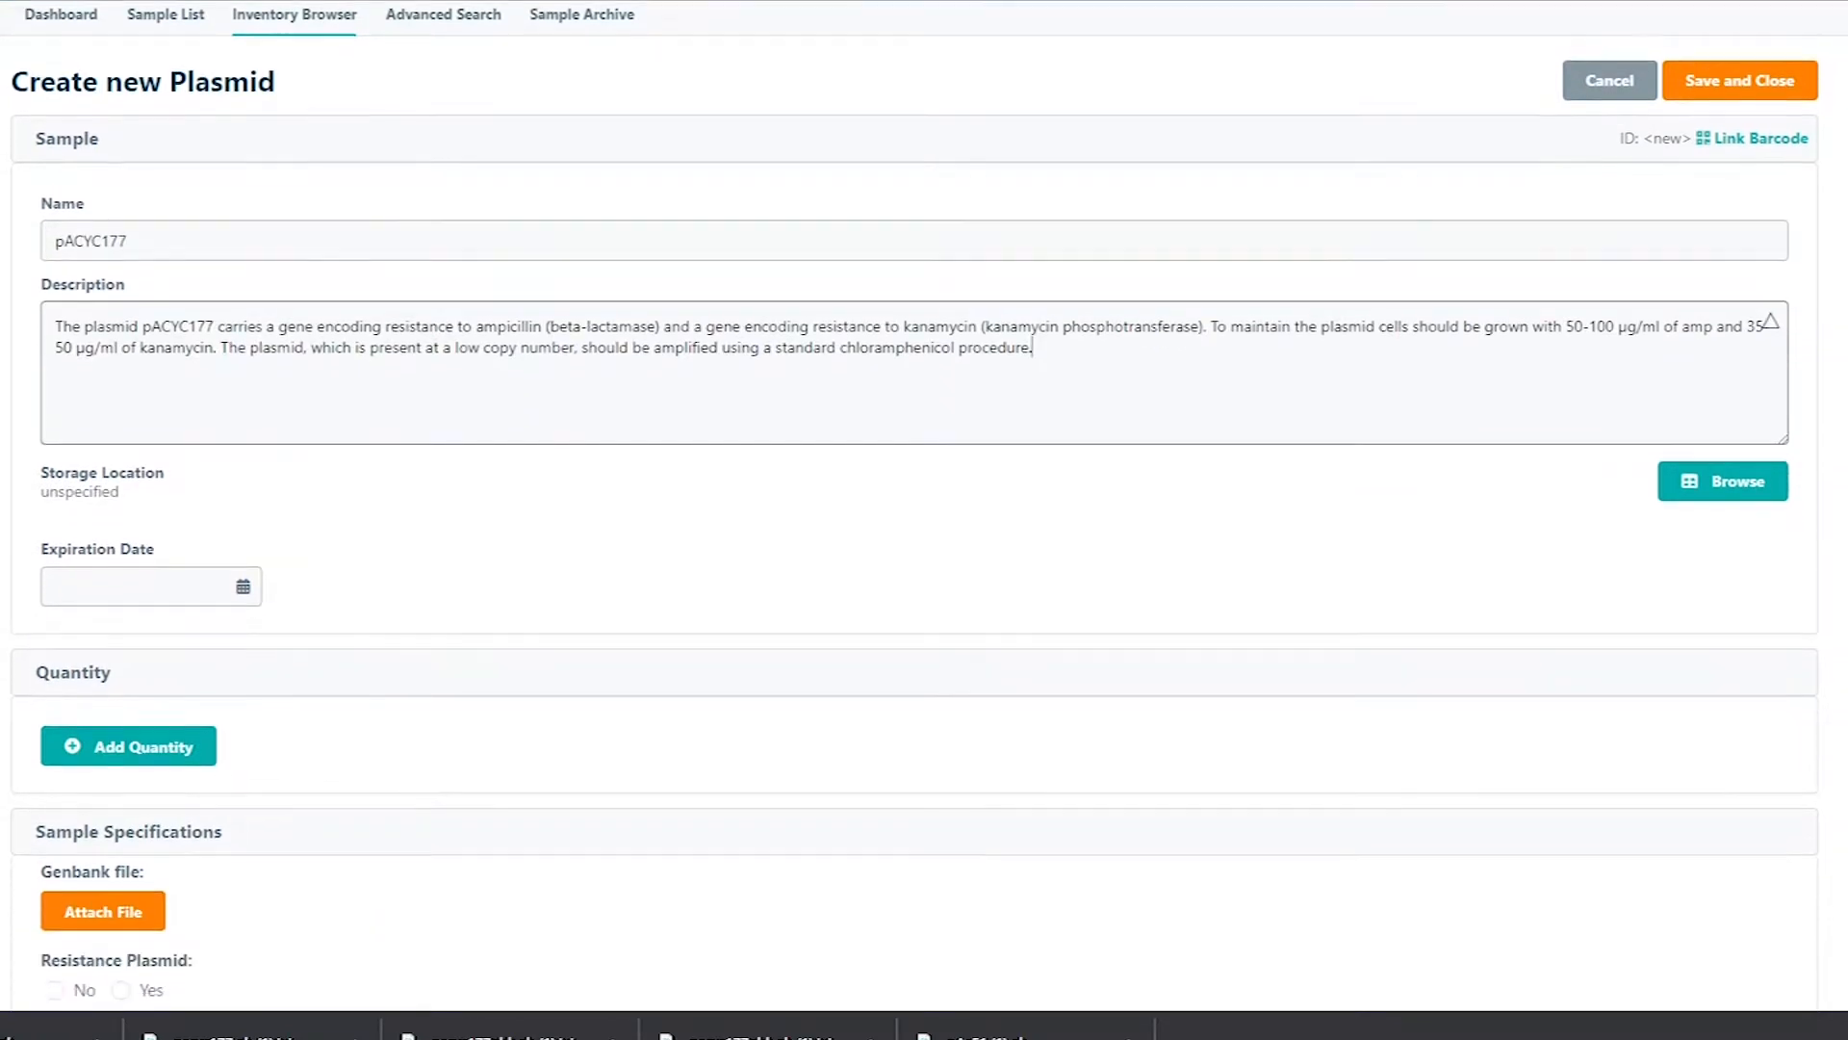
pyautogui.click(1723, 383)
pyautogui.click(1035, 419)
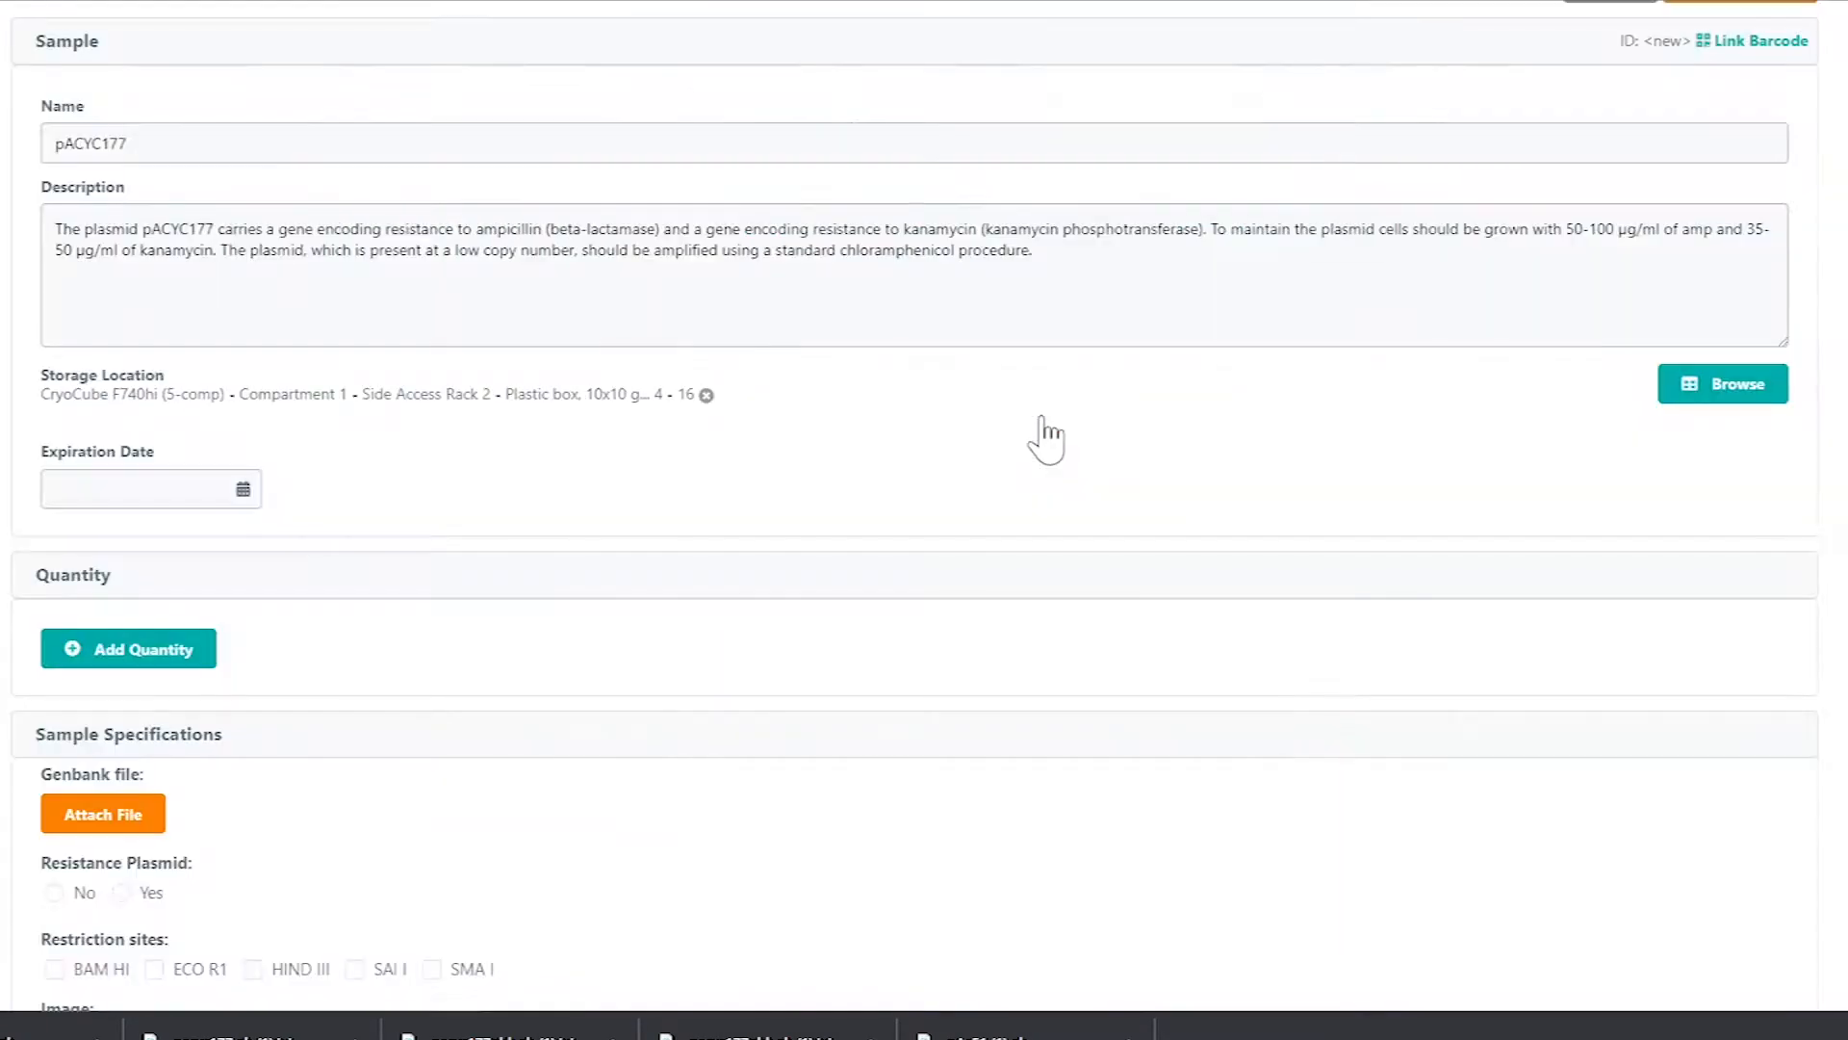
pyautogui.scroll(-1, 926, 521)
pyautogui.scroll(-1, 924, 521)
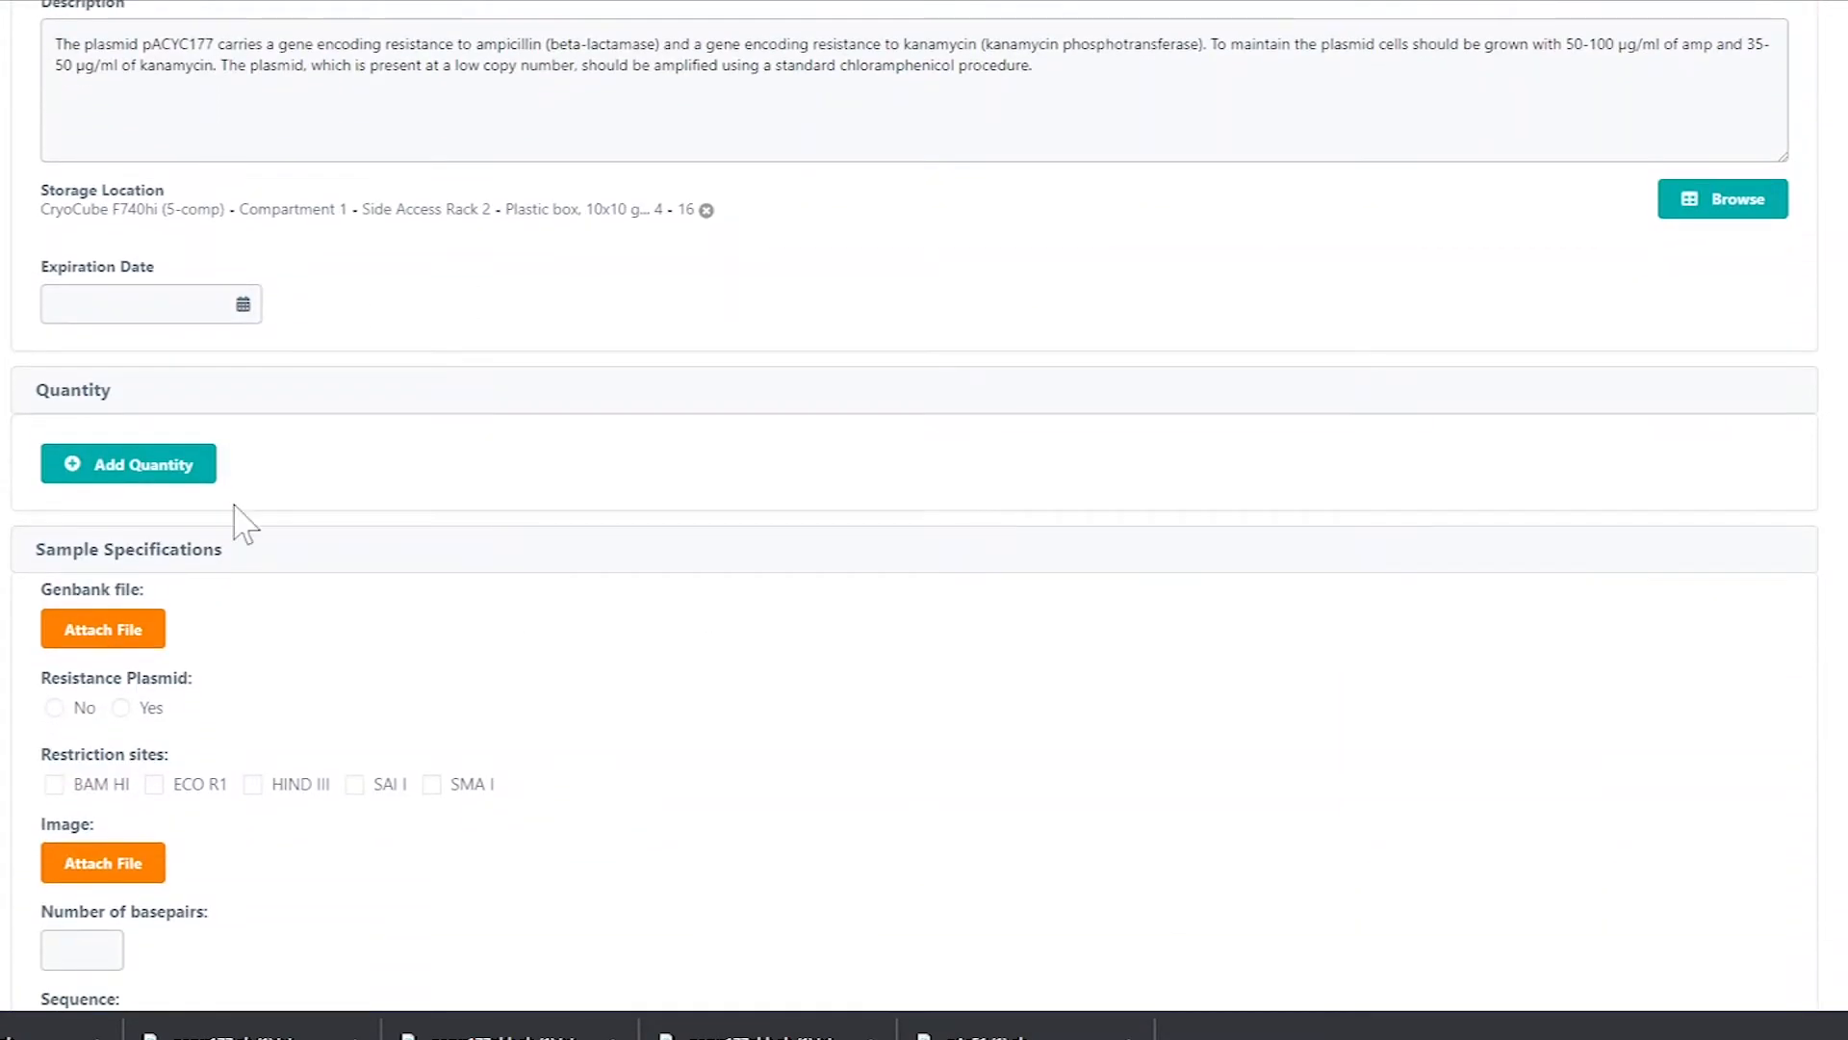
pyautogui.click(128, 464)
pyautogui.write('5')
pyautogui.click(167, 464)
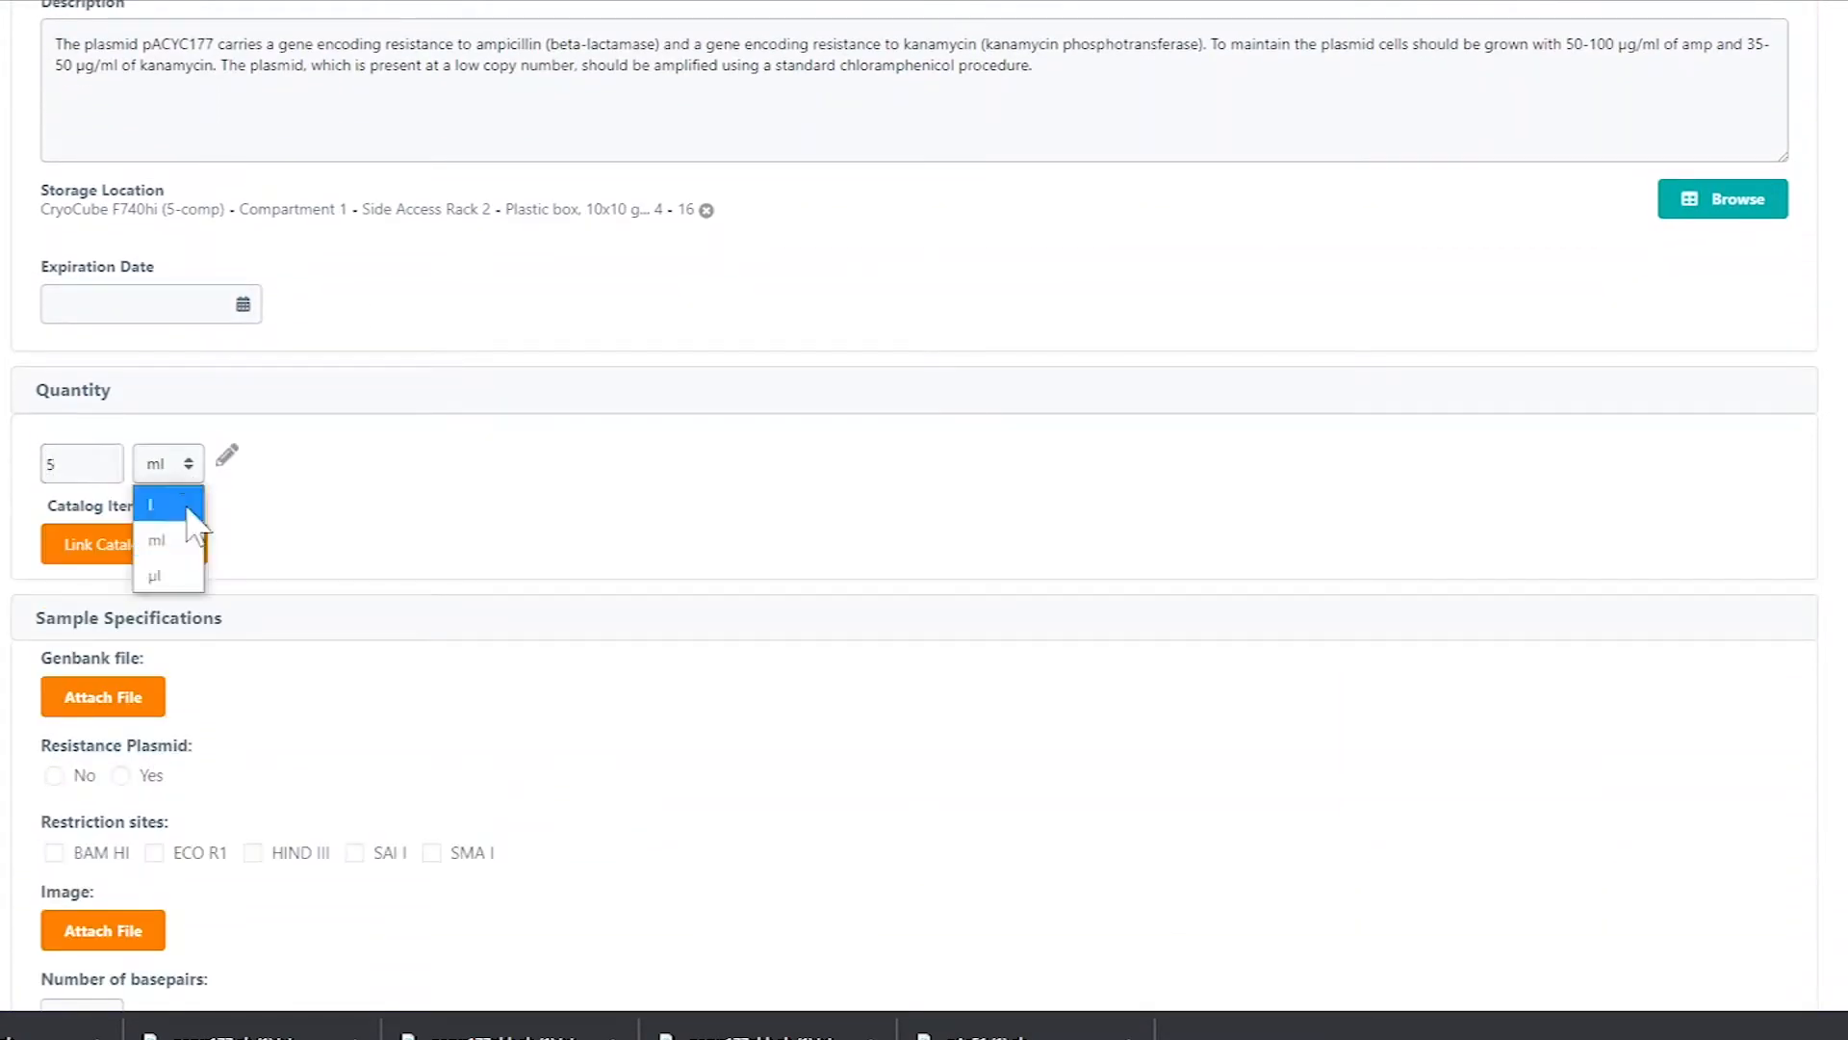
pyautogui.click(172, 578)
pyautogui.scroll(-3, 924, 520)
pyautogui.scroll(-2, 926, 520)
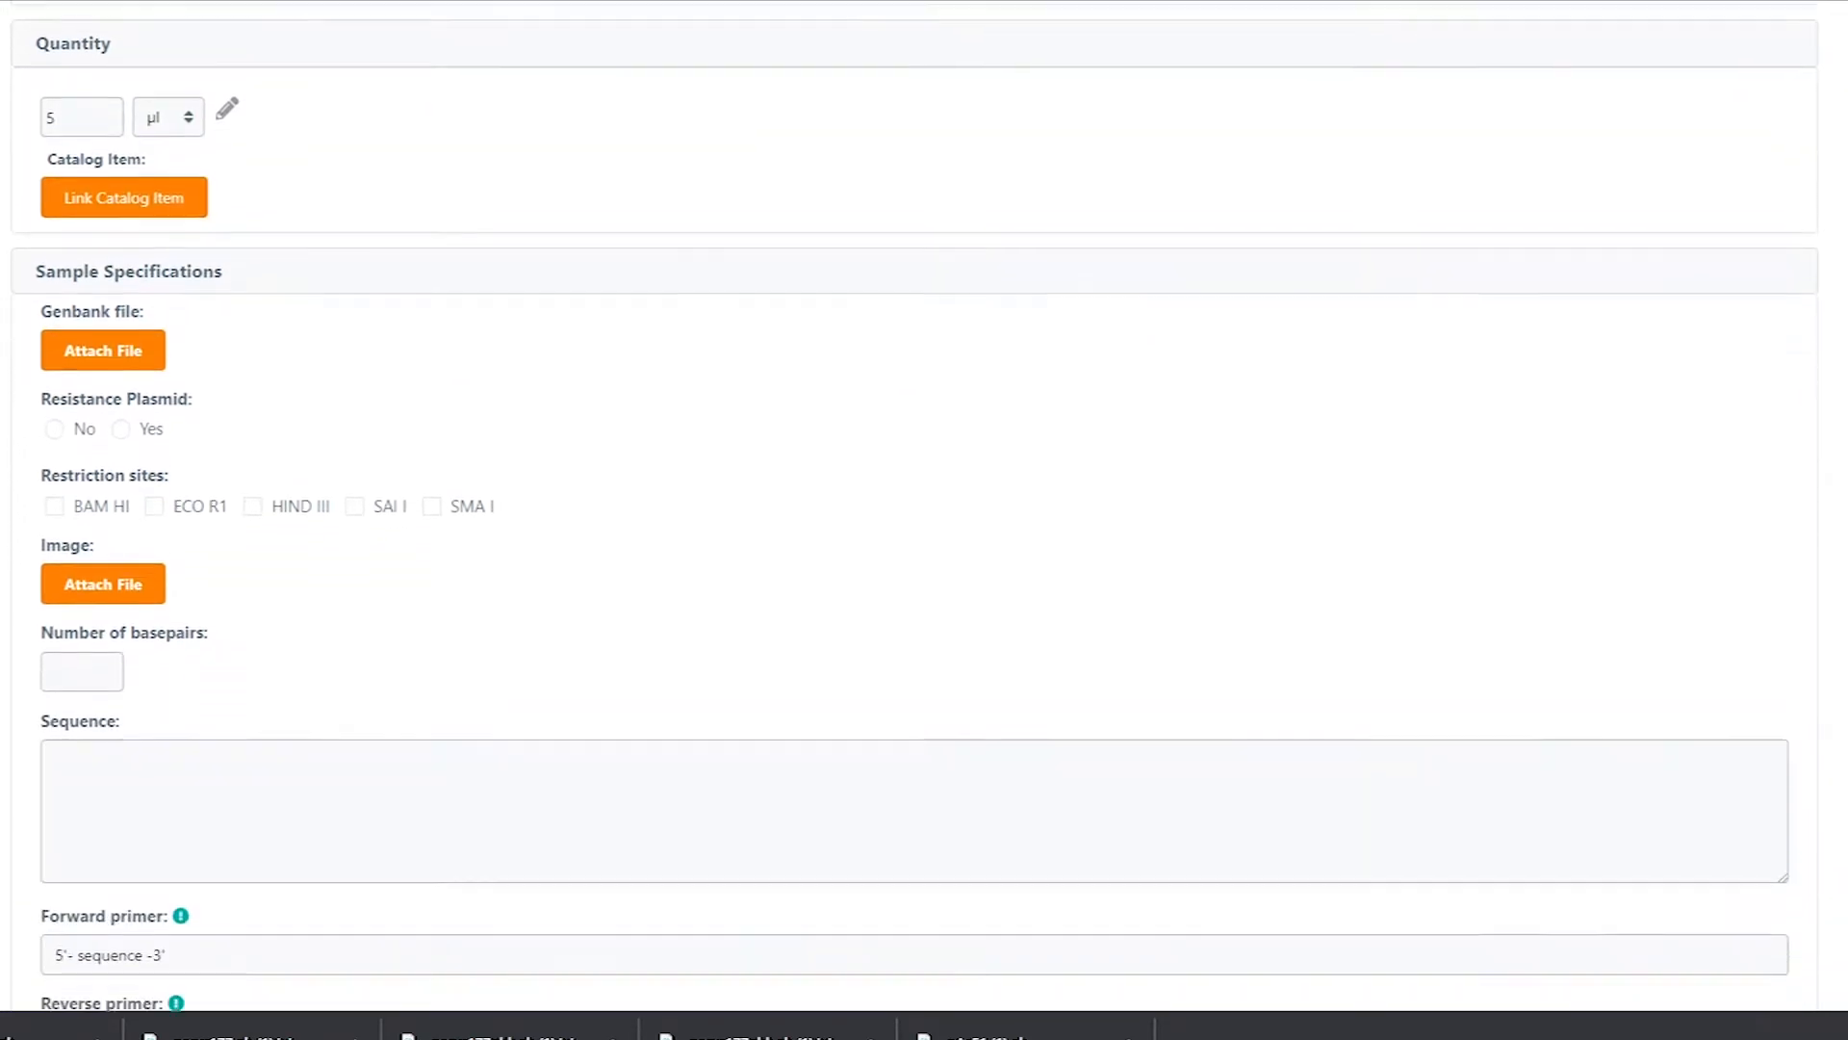
# Attach the pacyc177 file from the GenBank folder to the plasmid
pyautogui.click(102, 697)
pyautogui.click(560, 209)
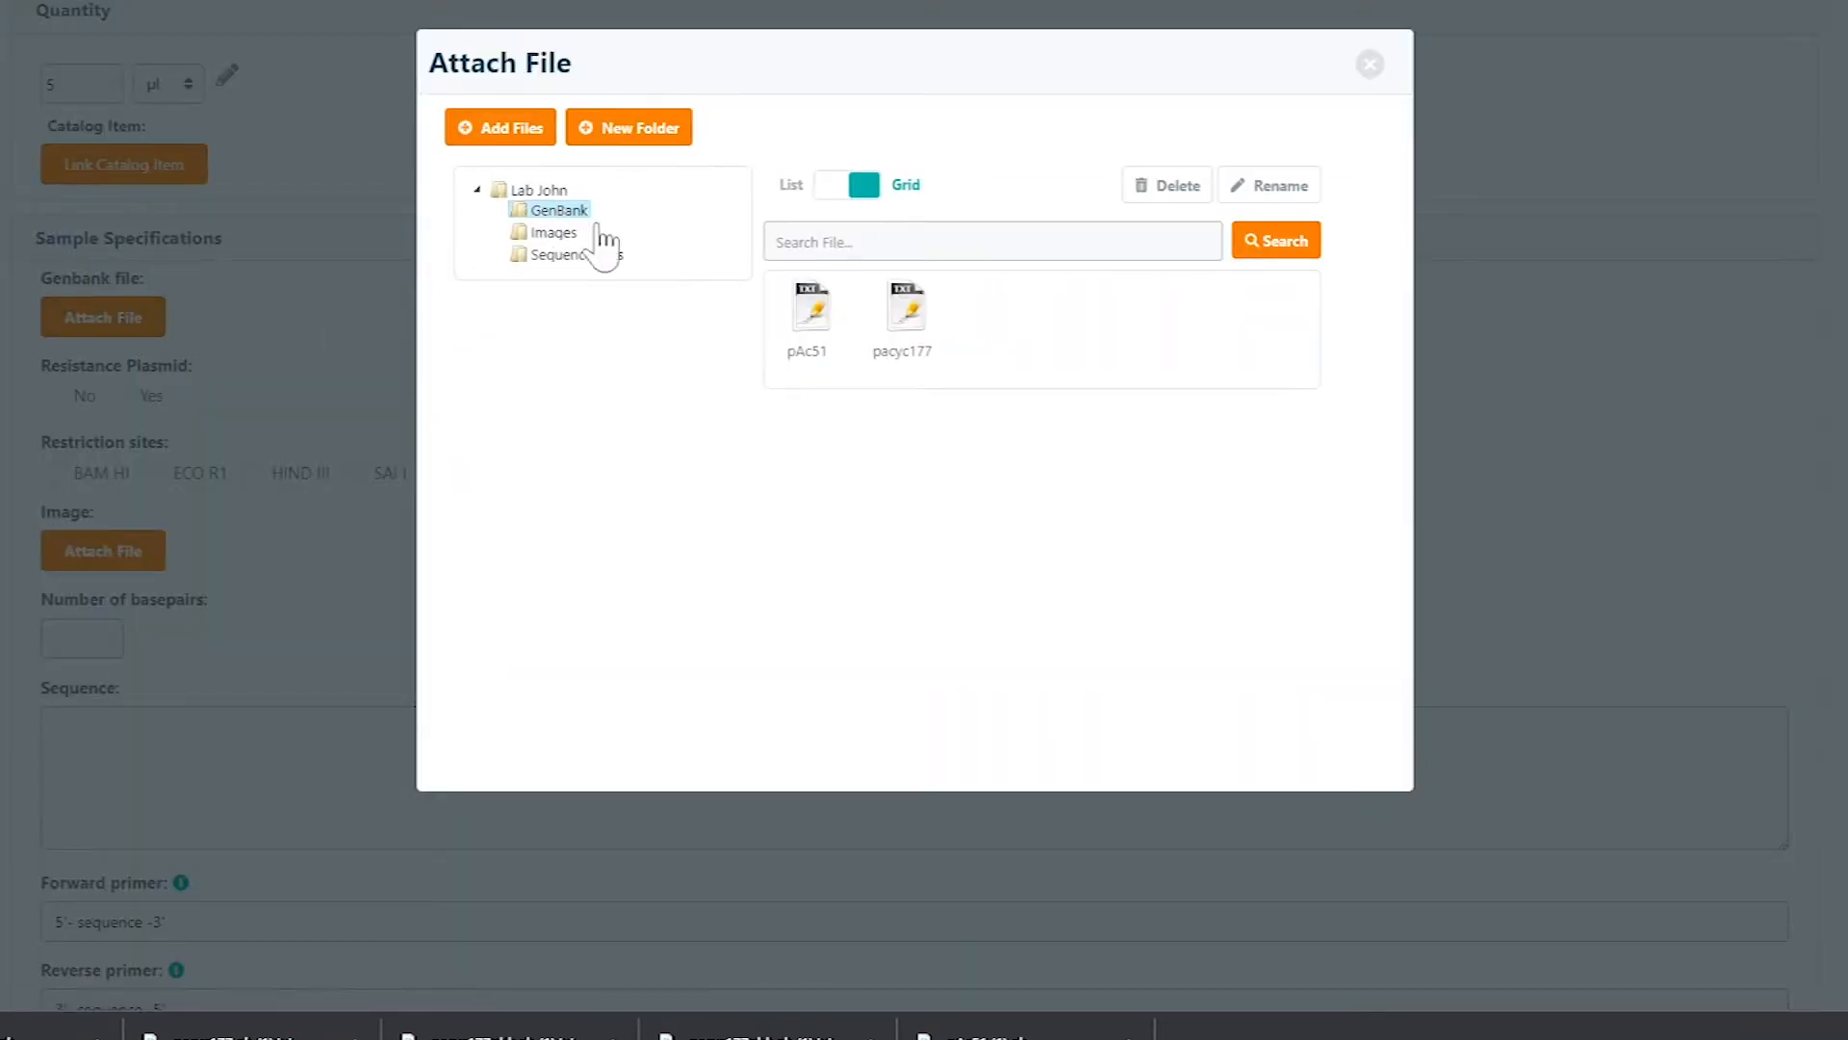
pyautogui.click(908, 321)
pyautogui.doubleClick(912, 325)
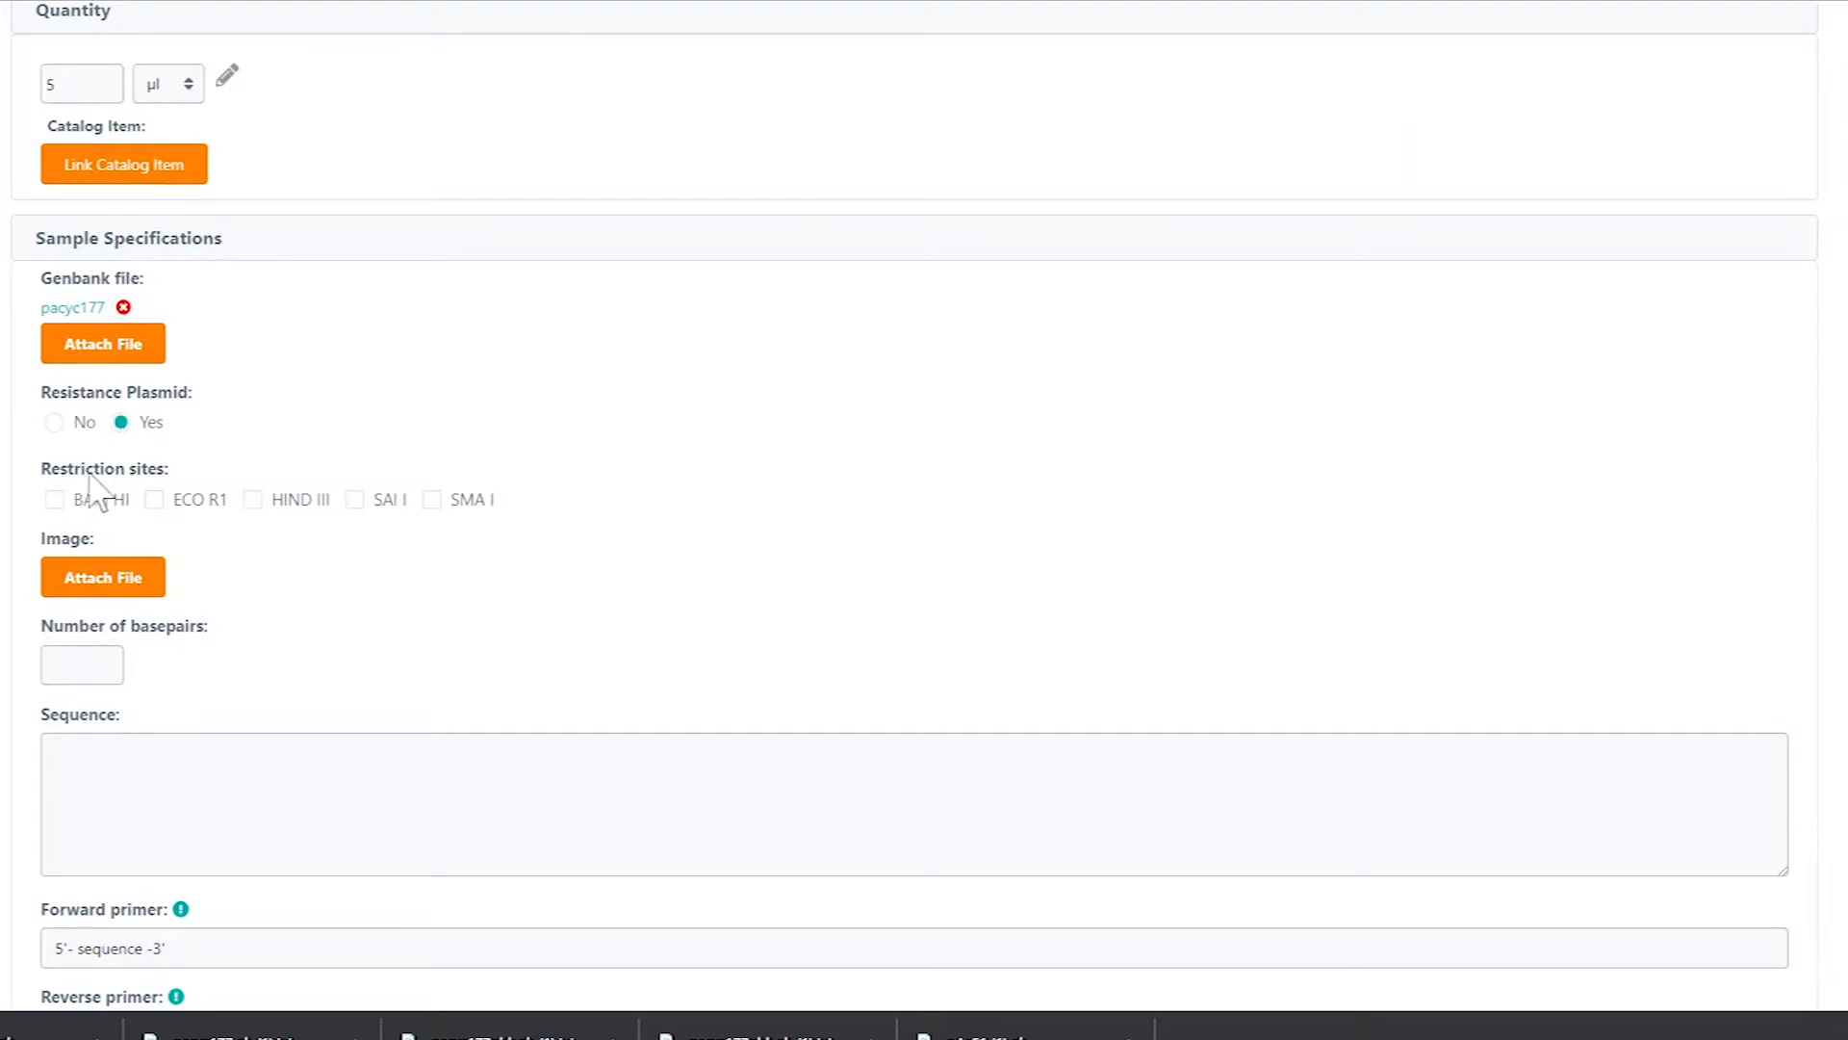
# Tick the HindIII and SalI restriction sites, enter 3941 basepairs and save the plasmid
pyautogui.click(257, 501)
pyautogui.click(357, 499)
pyautogui.click(82, 665)
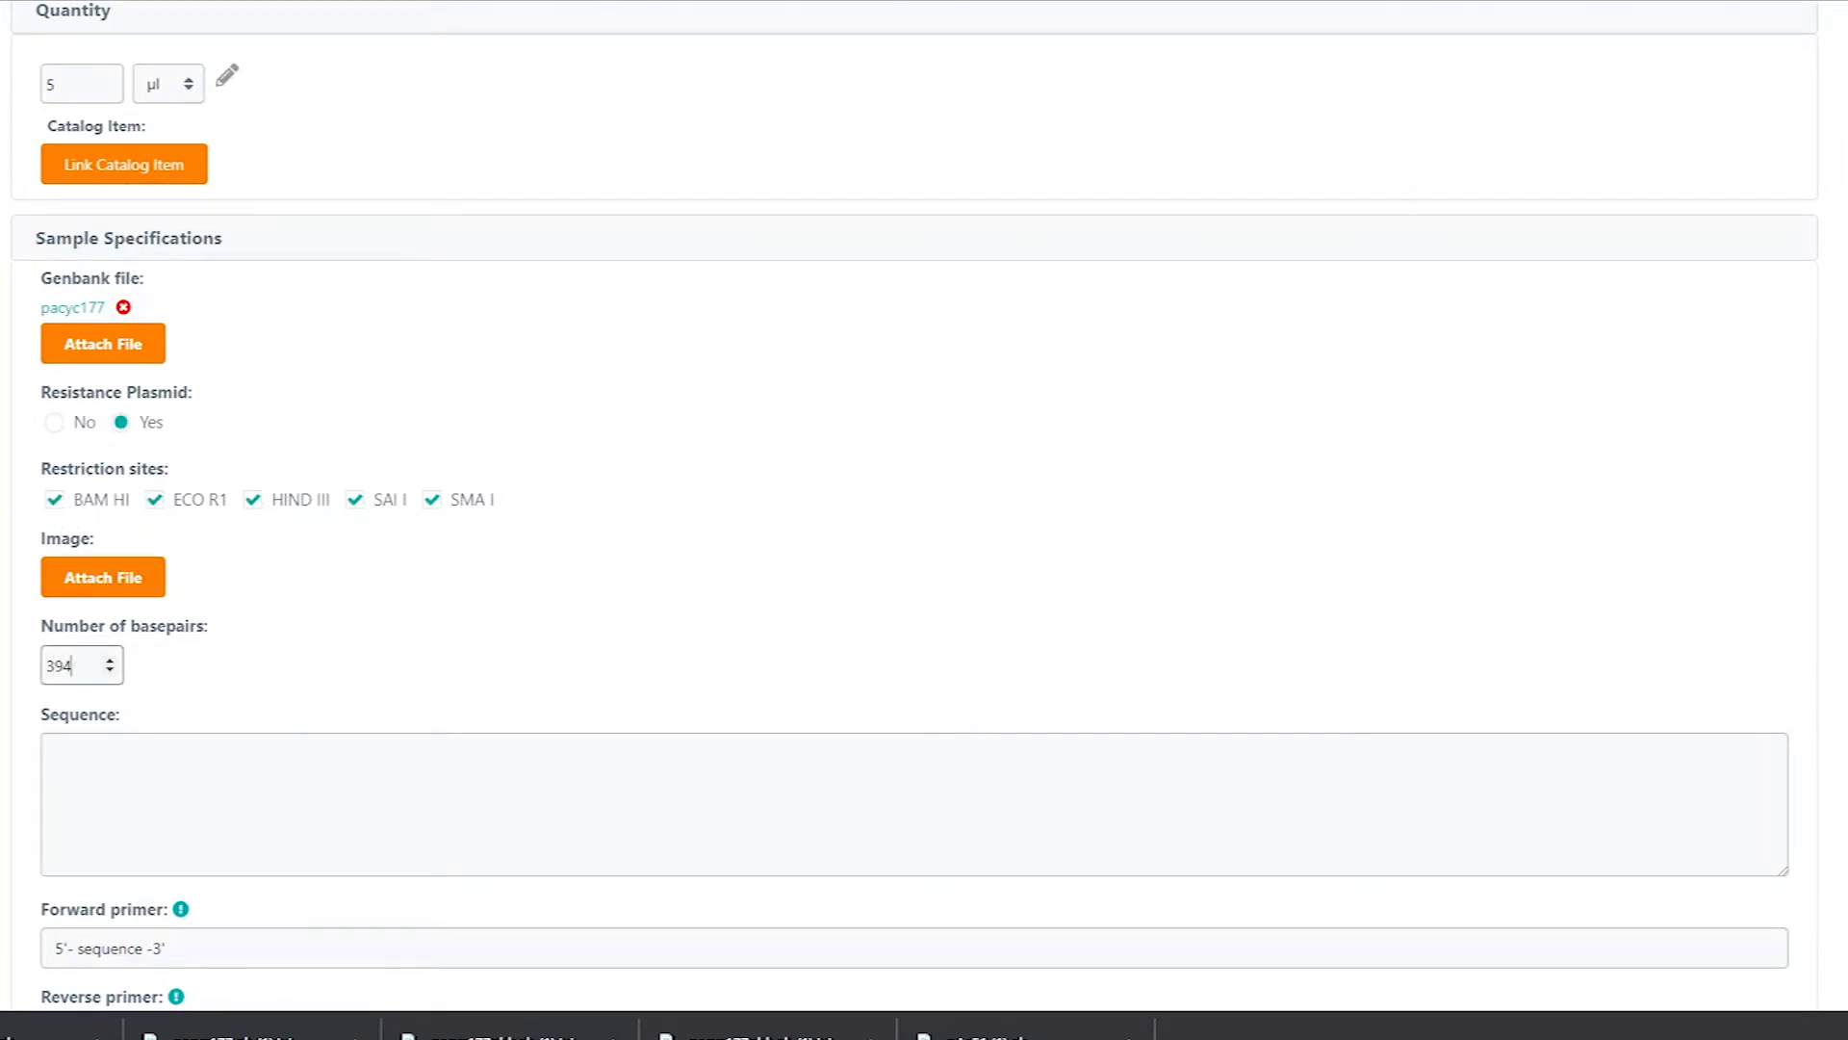
pyautogui.scroll(-5, 1488, 463)
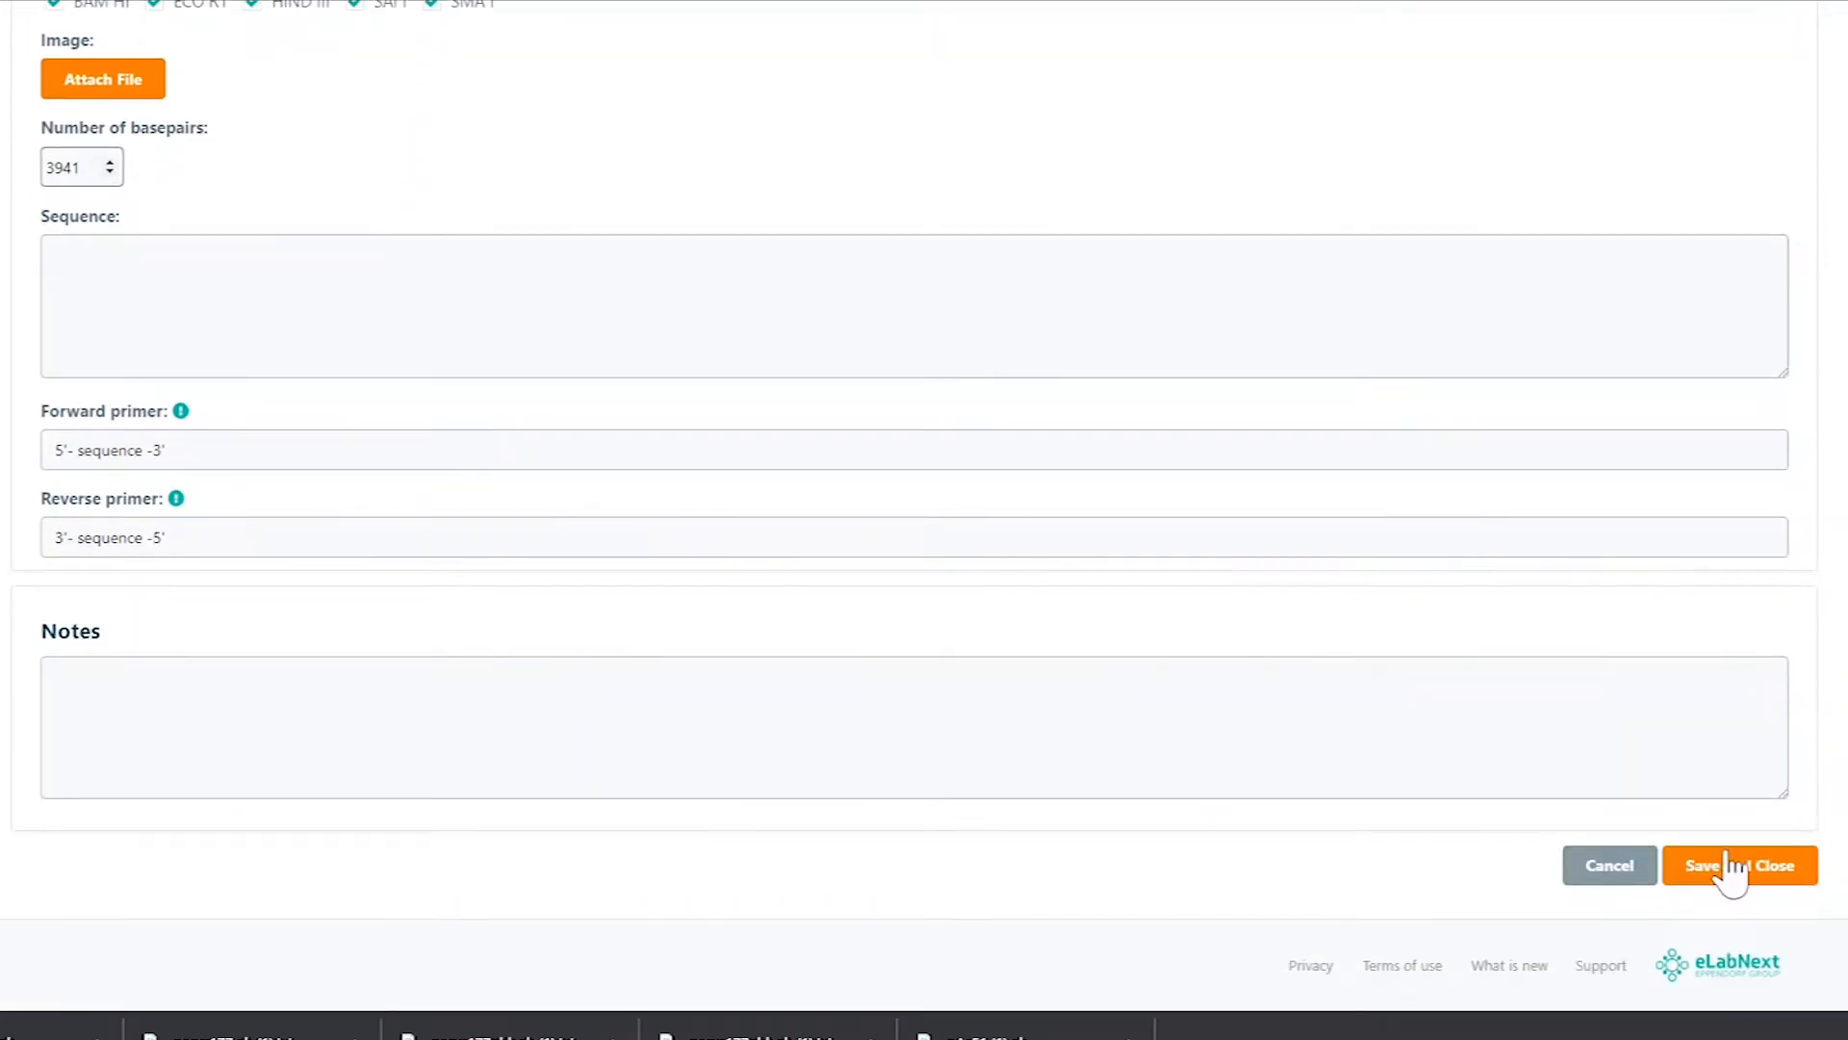
pyautogui.click(1737, 863)
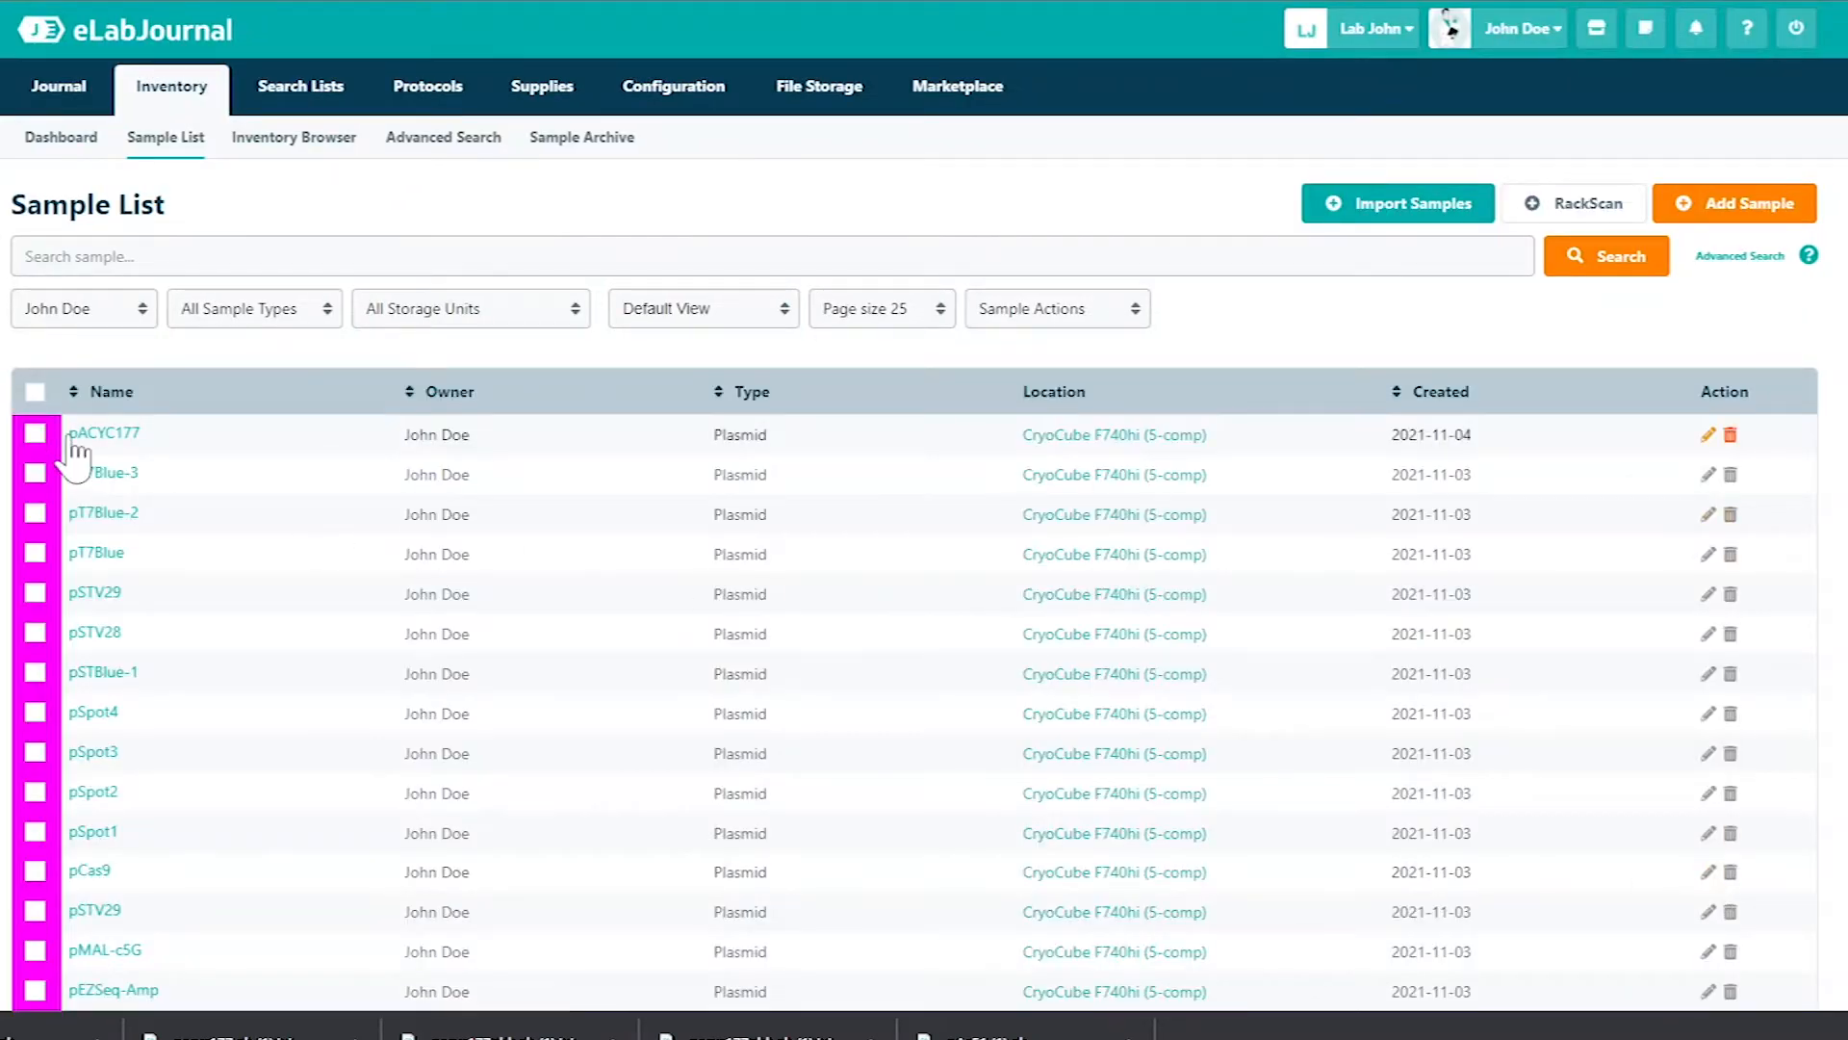
# Select the pACYC177 row in the Sample List and open its detail page
pyautogui.click(36, 433)
pyautogui.click(104, 433)
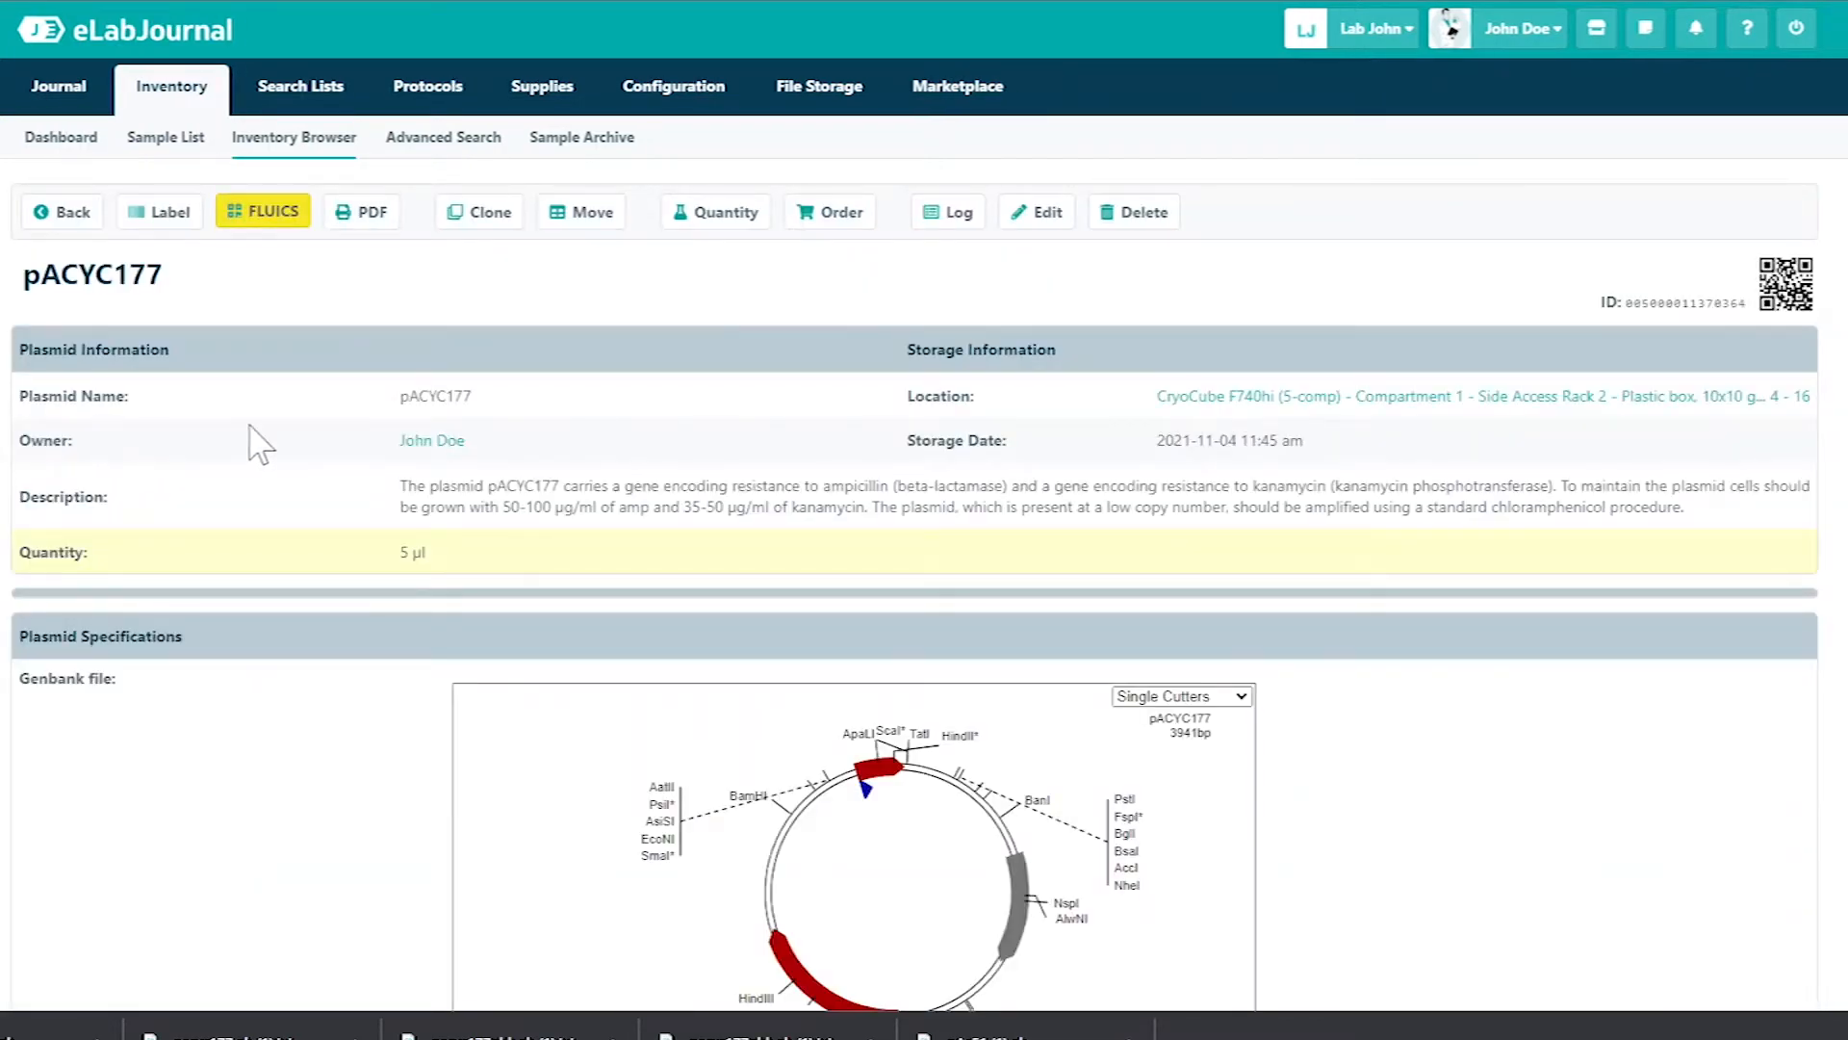
pyautogui.scroll(-6, 924, 579)
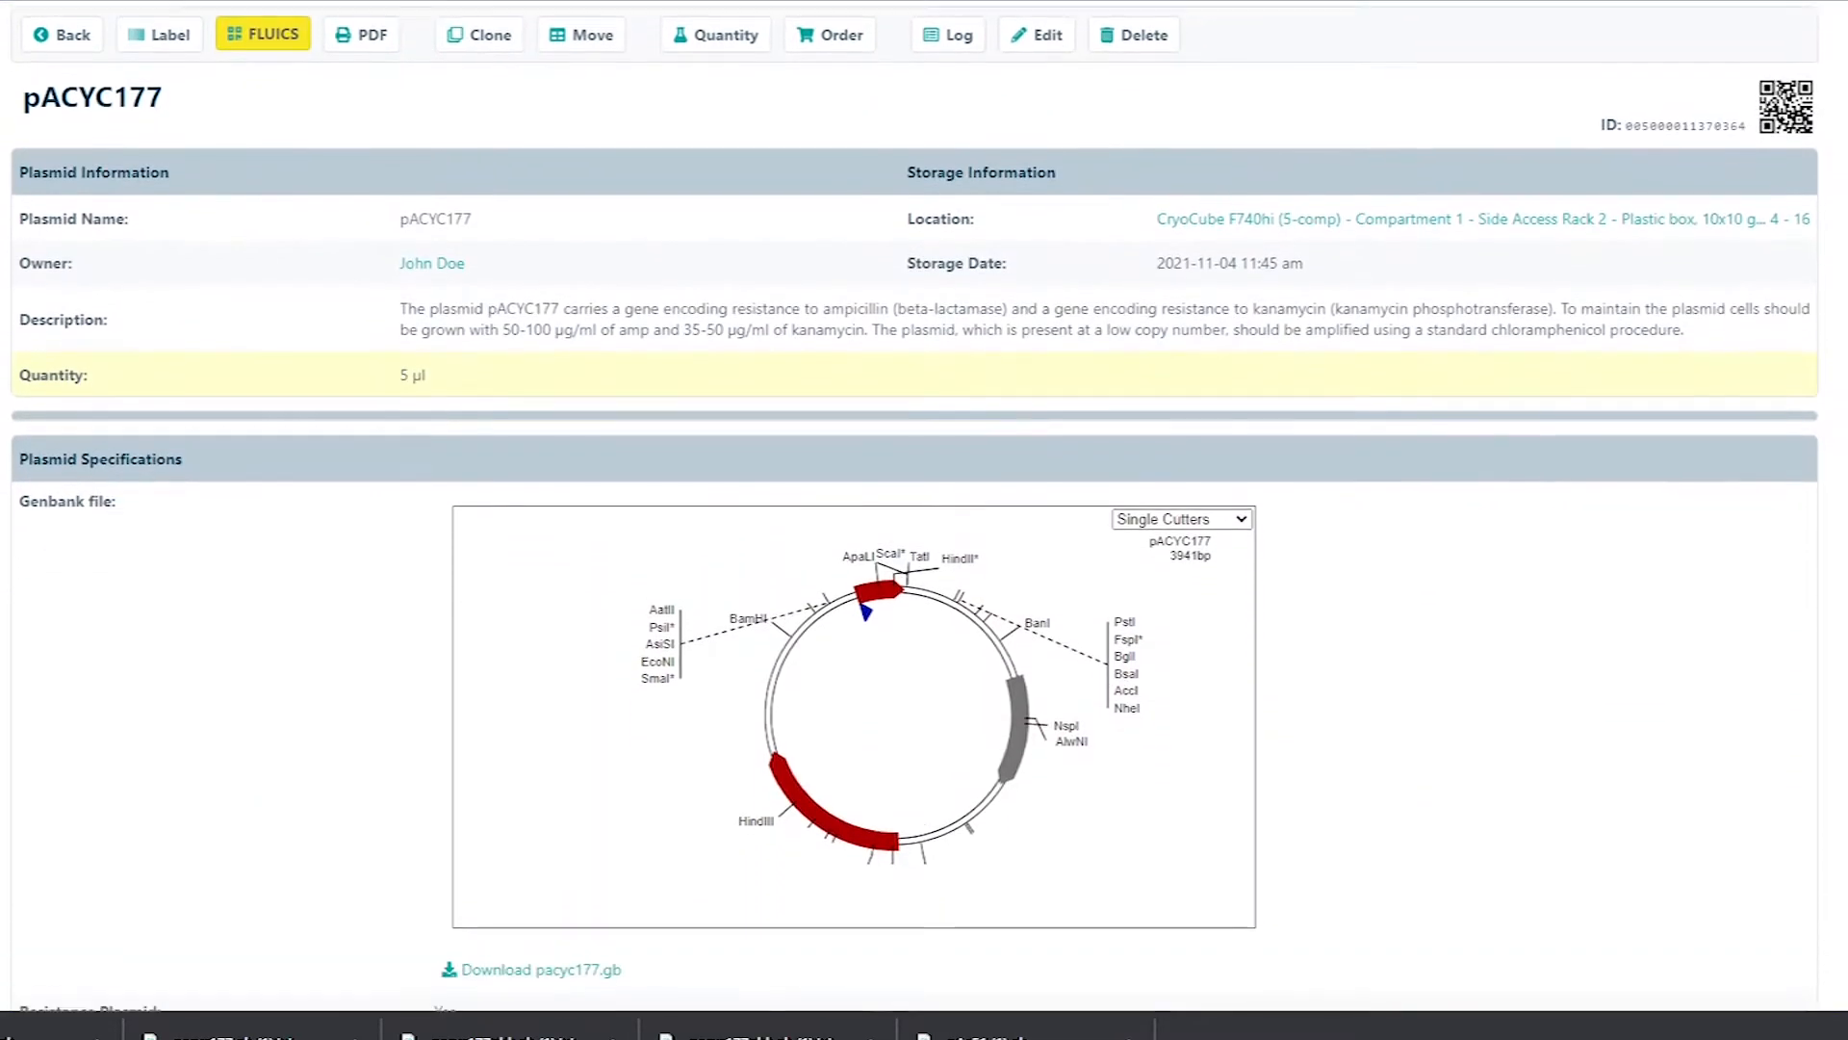
pyautogui.scroll(-2, 925, 578)
pyautogui.scroll(5, 924, 579)
pyautogui.scroll(4, 925, 578)
pyautogui.scroll(3, 925, 578)
pyautogui.scroll(2, 926, 578)
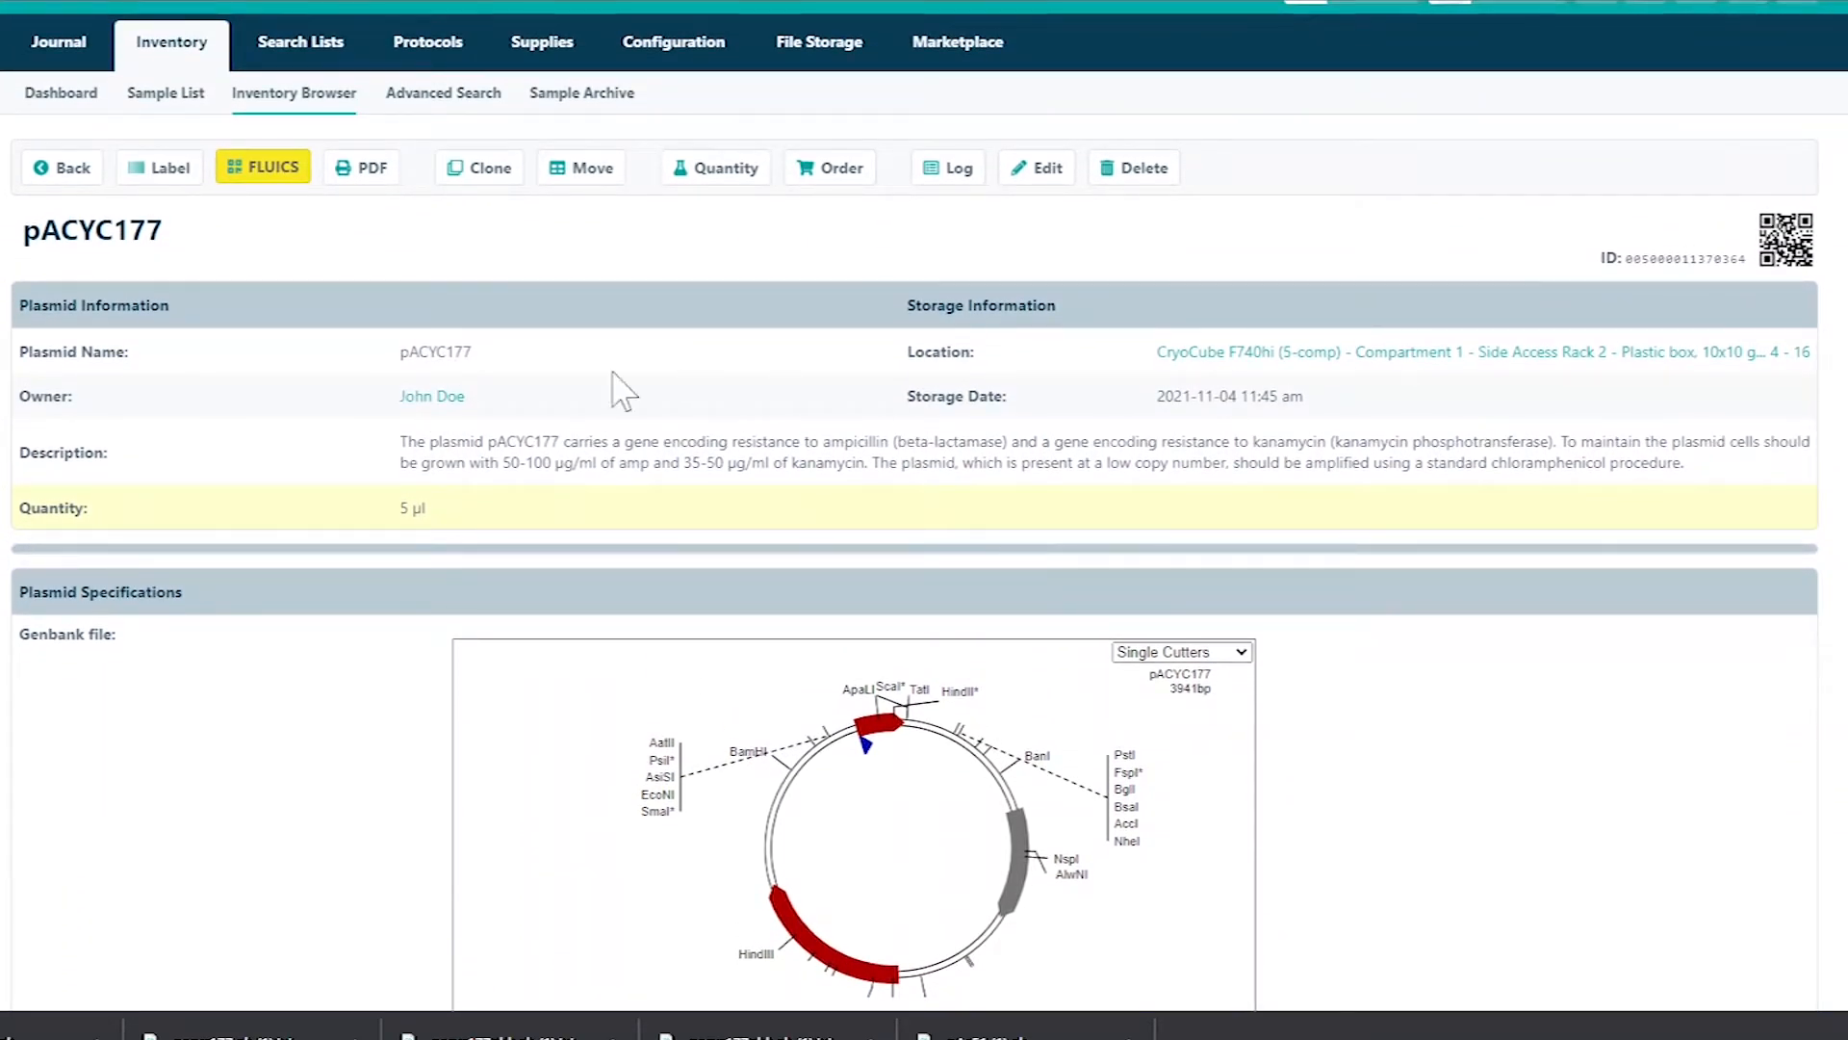
# Preview label printing for pACYC177, cancel it, export the page as PDF and return
pyautogui.click(168, 167)
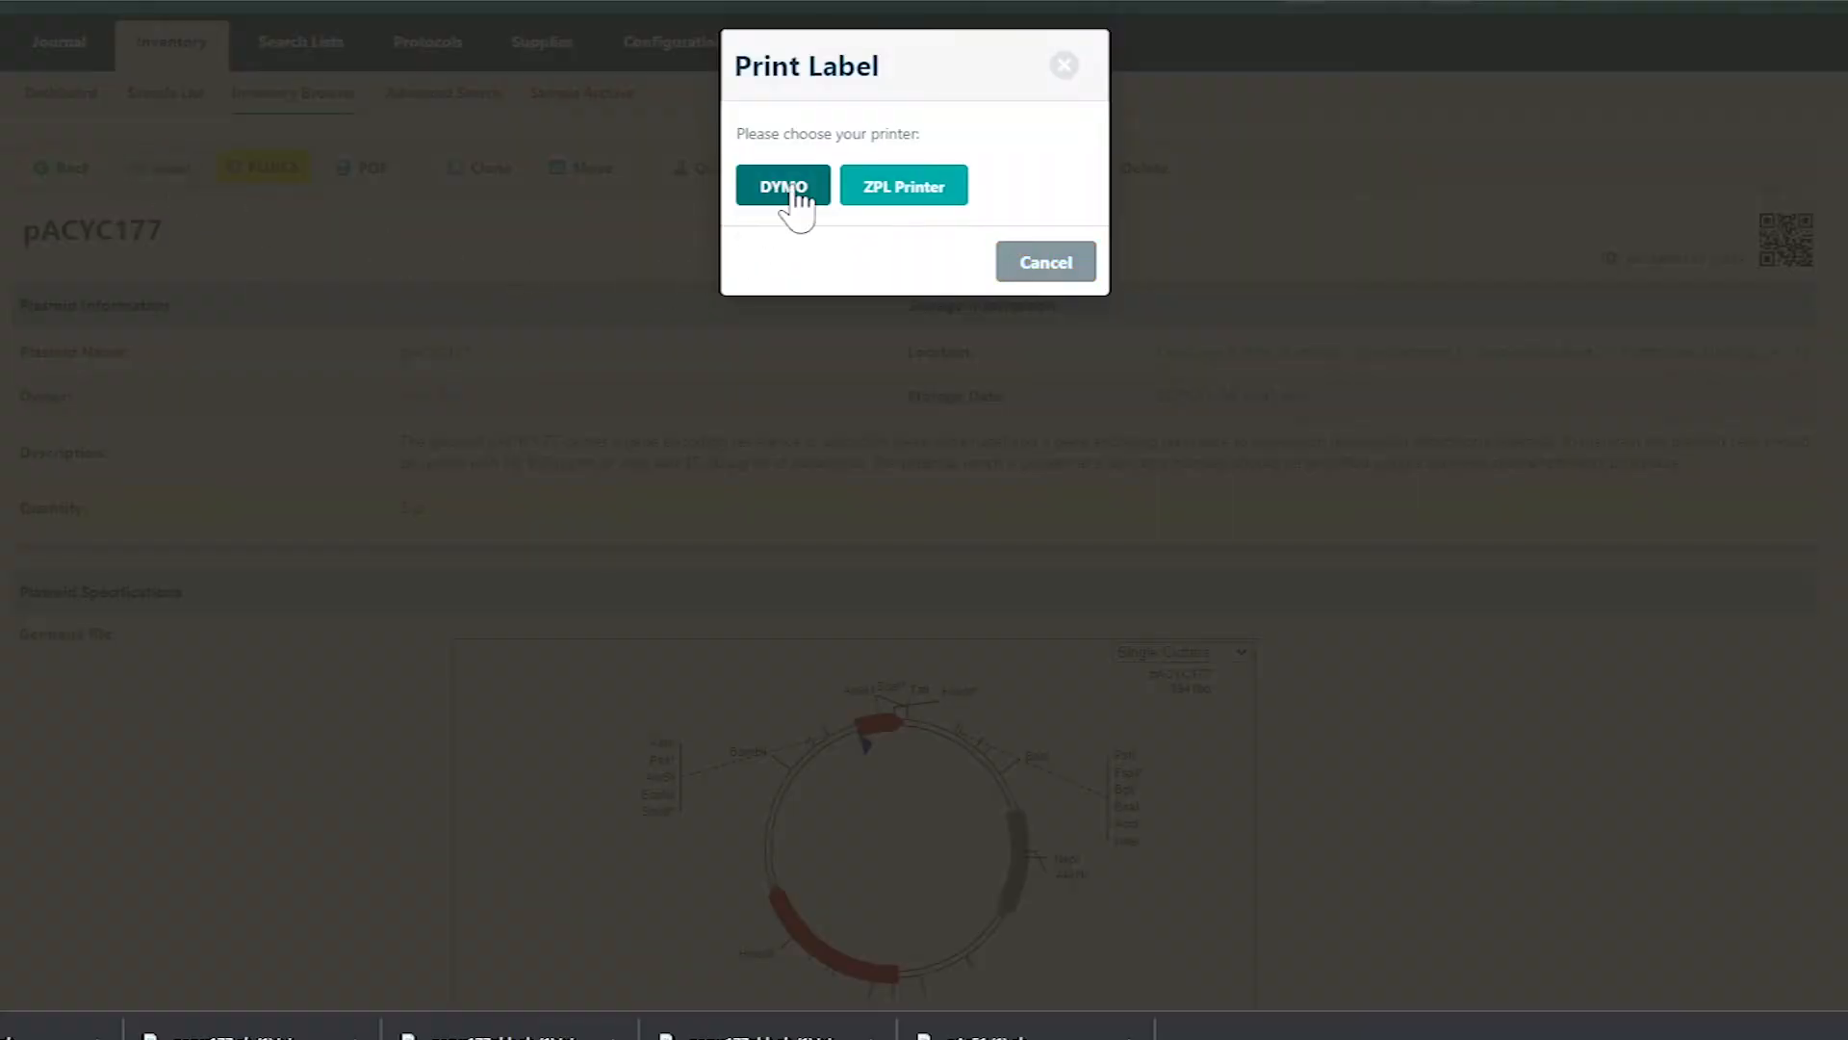
pyautogui.click(904, 189)
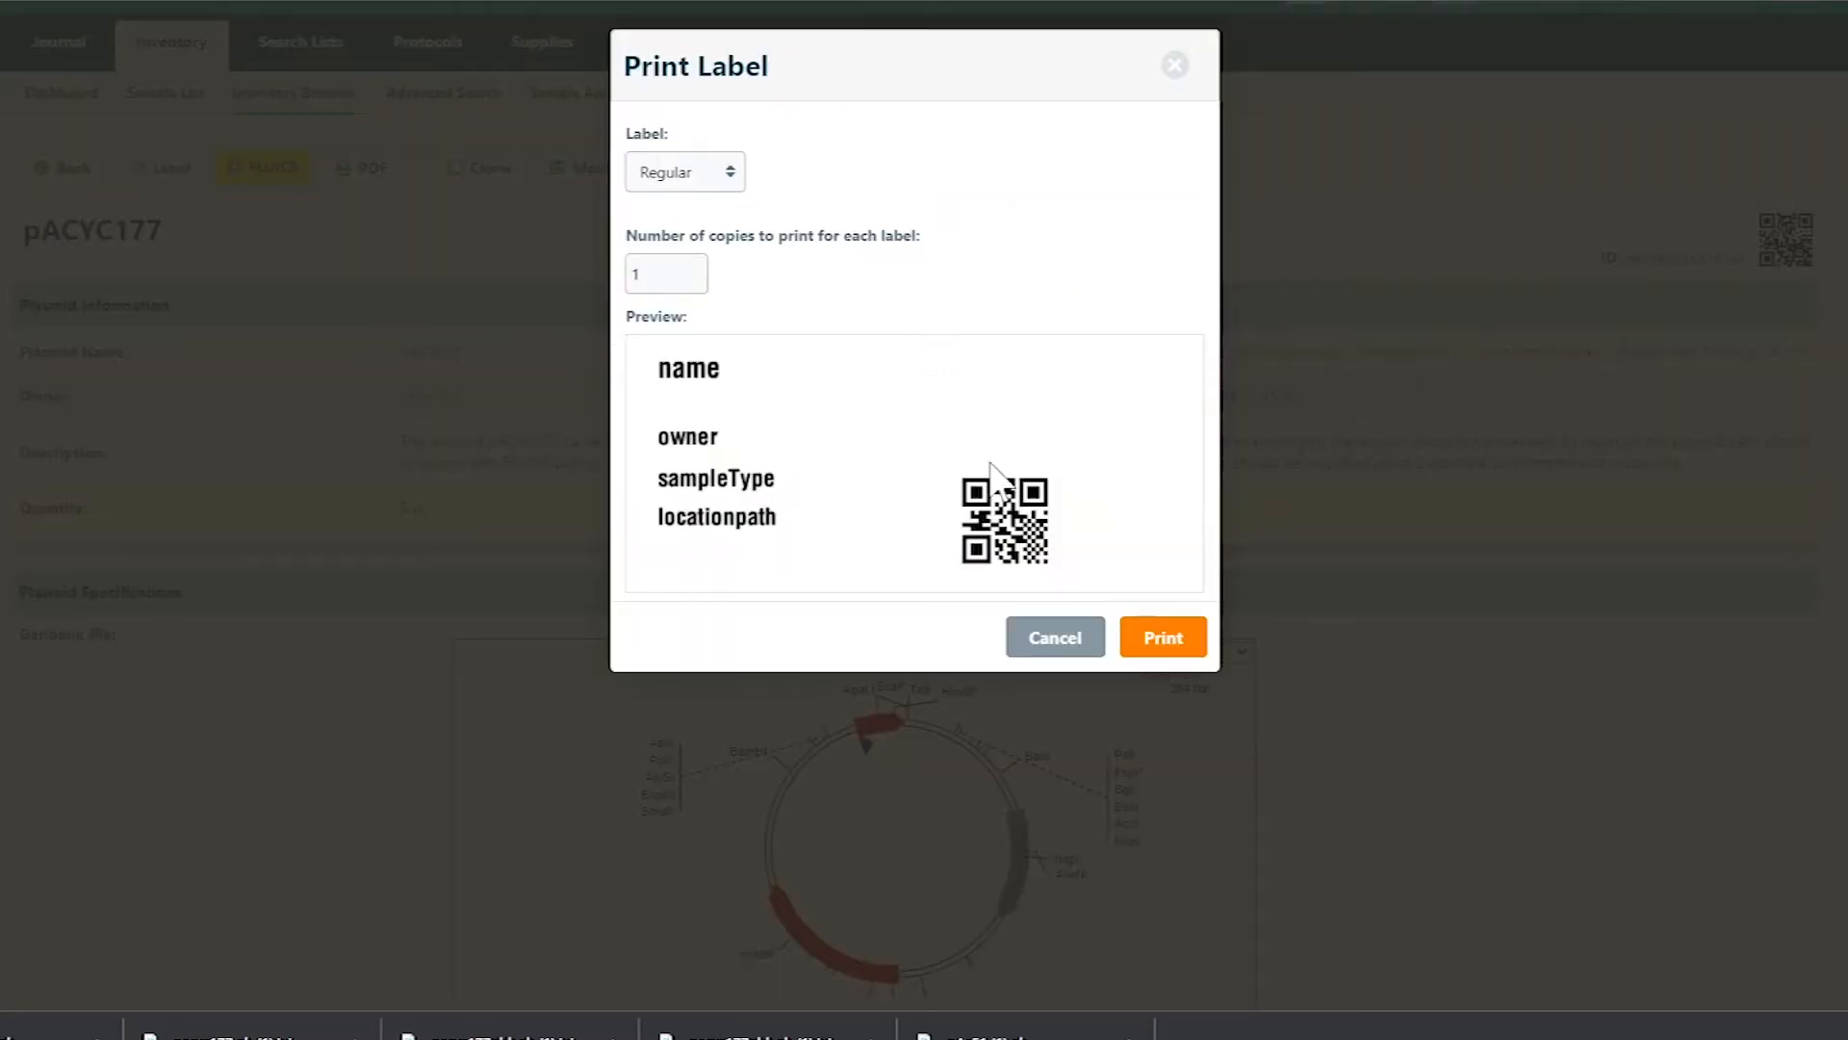
pyautogui.click(1062, 643)
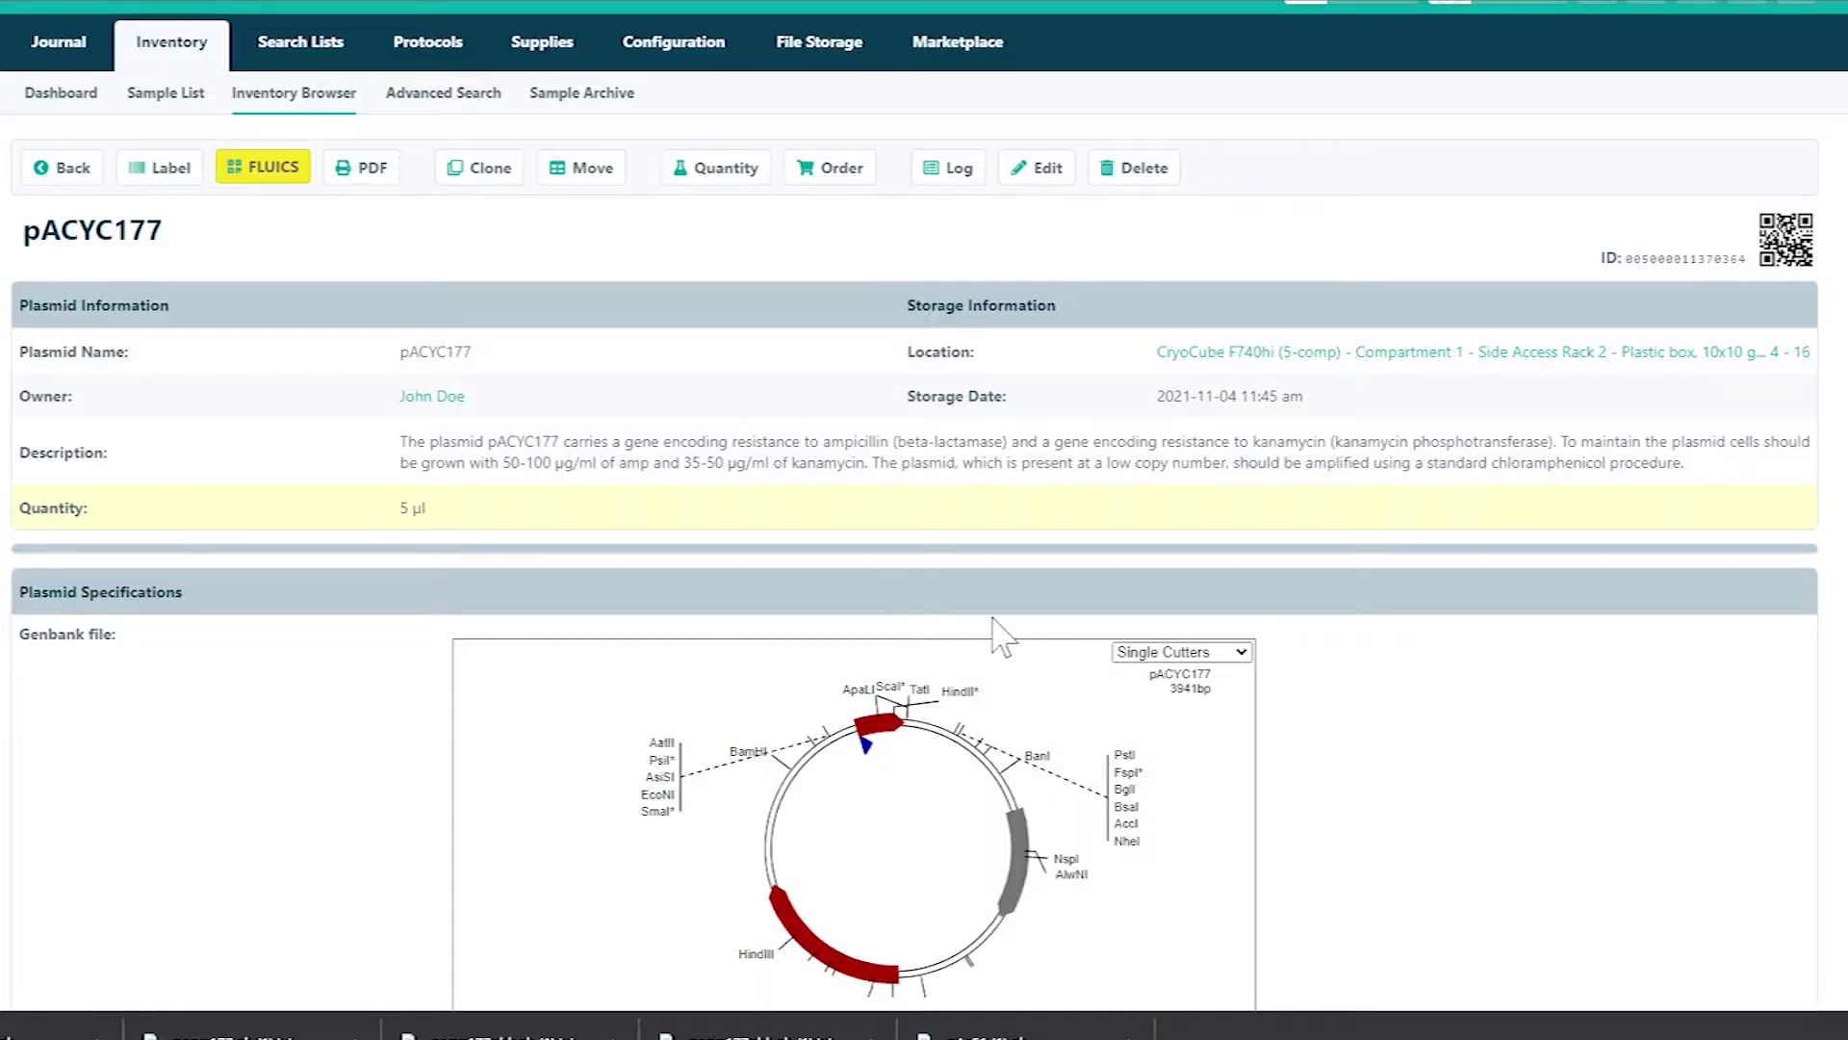
pyautogui.click(361, 169)
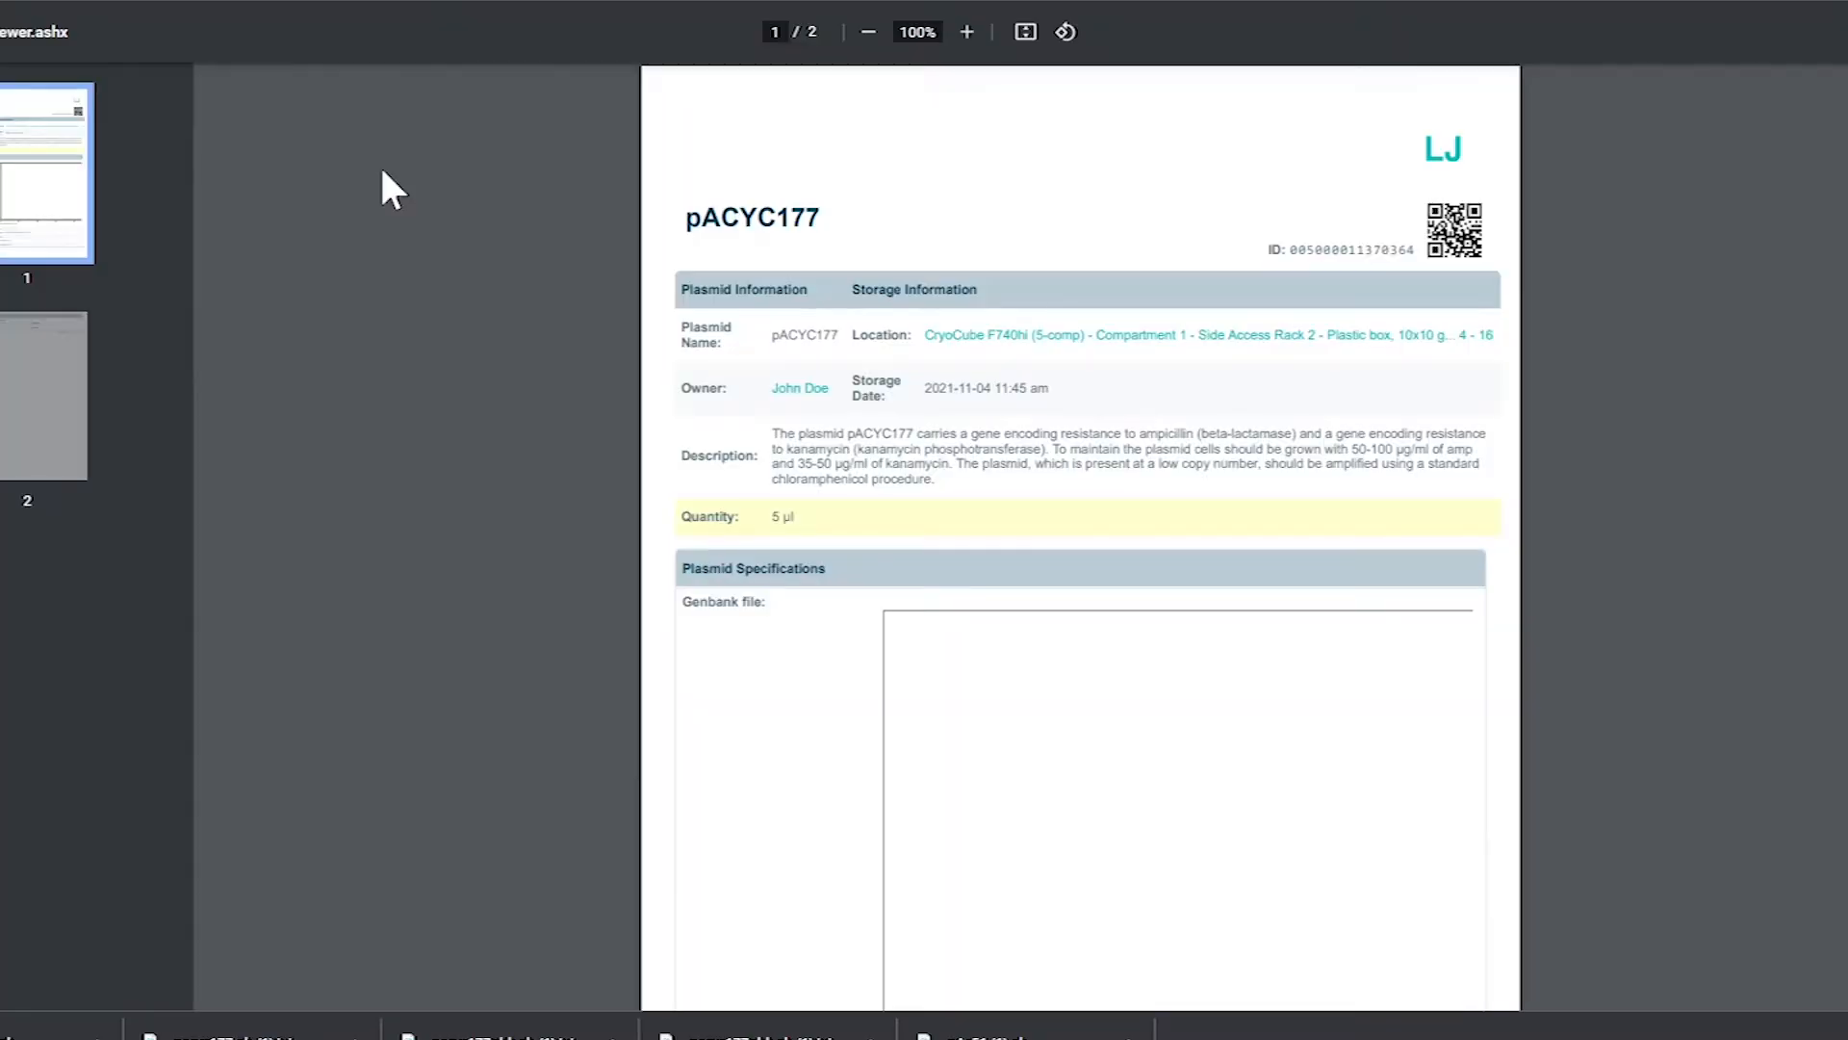
pyautogui.hotkey('ctrl', 'w')
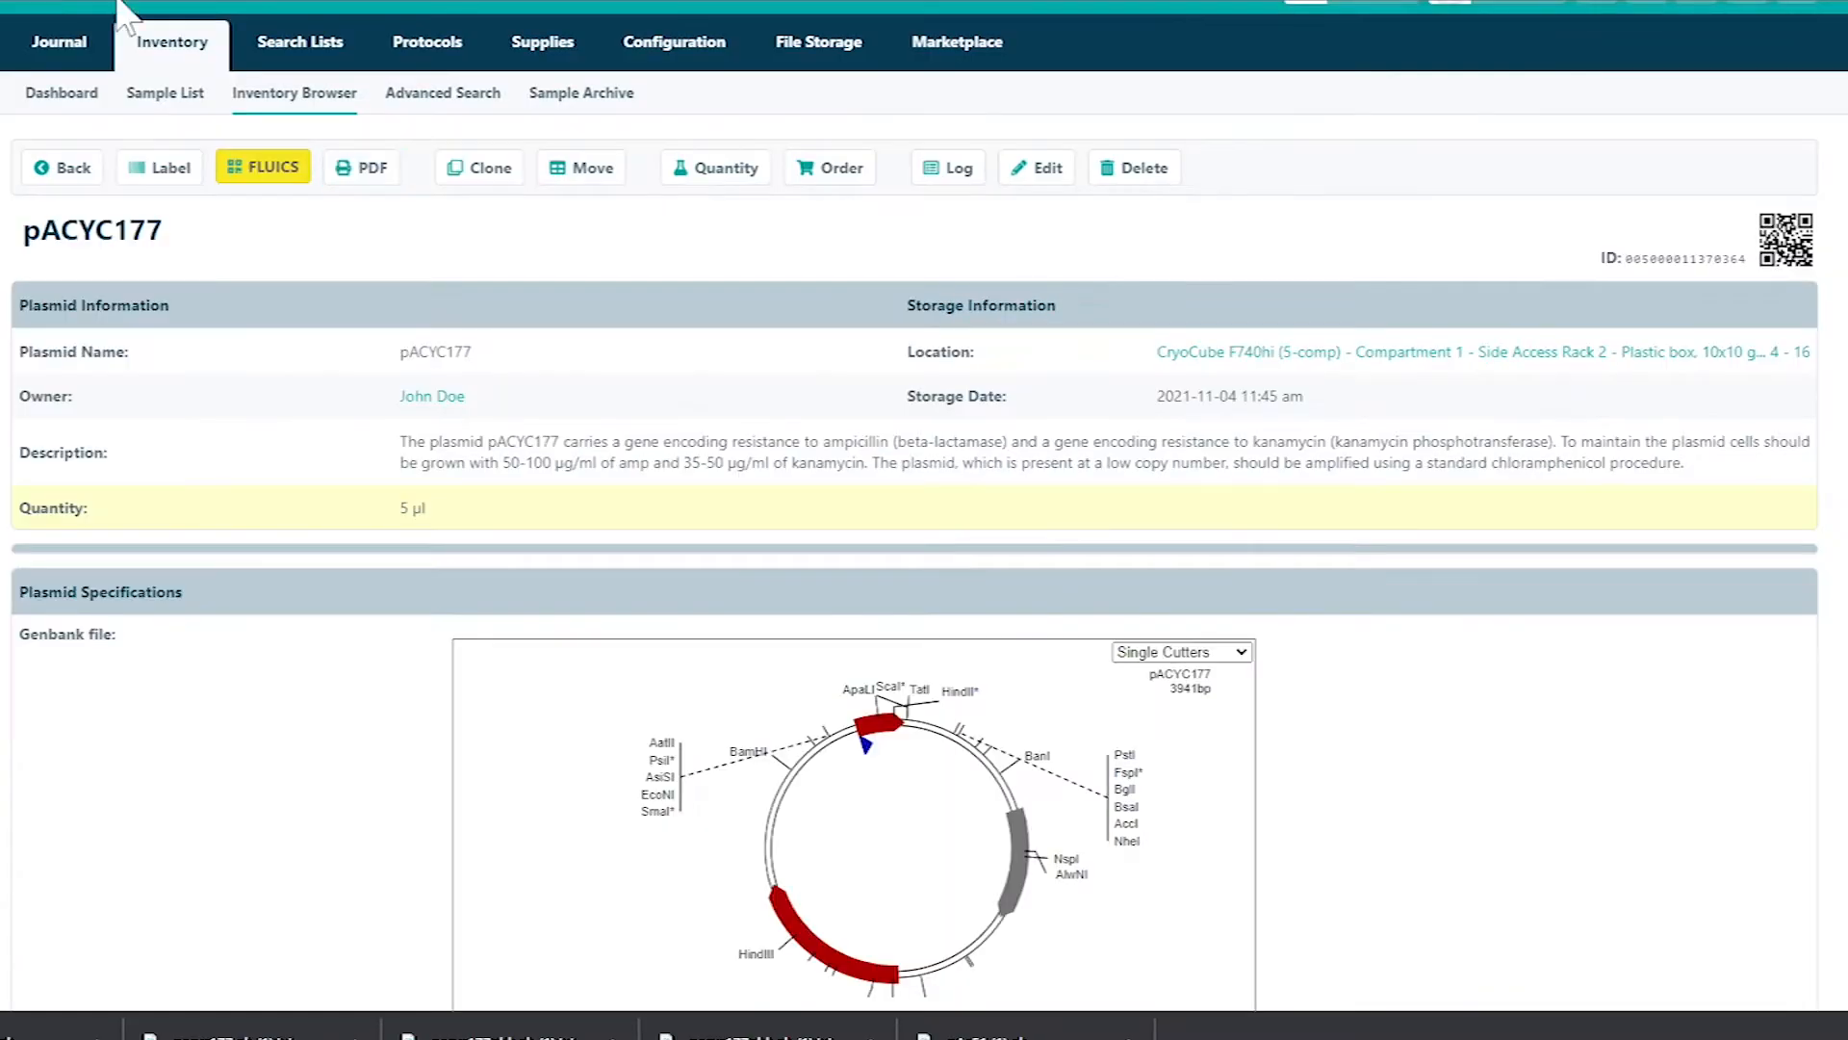
# Clone pACYC177 as an incrementally numbered sample series of 1 µl aliquots from position 17
pyautogui.click(480, 168)
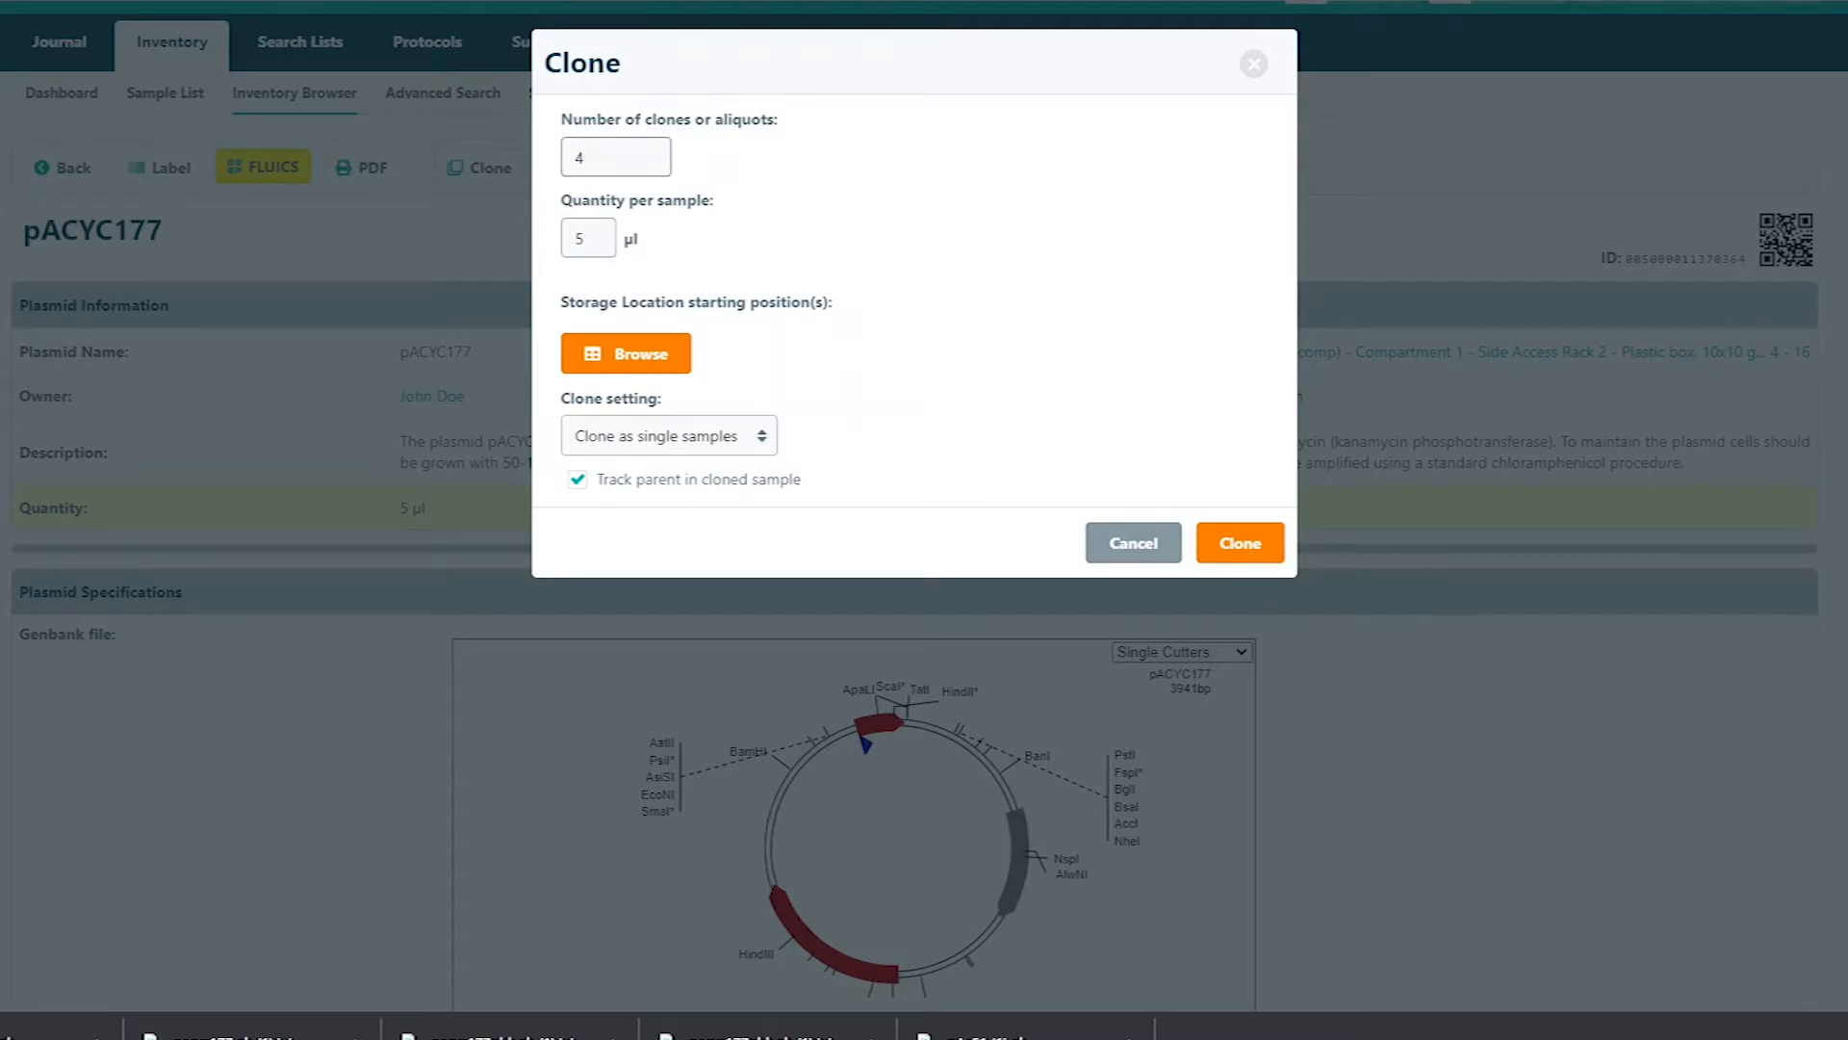
pyautogui.doubleClick(581, 238)
pyautogui.click(624, 353)
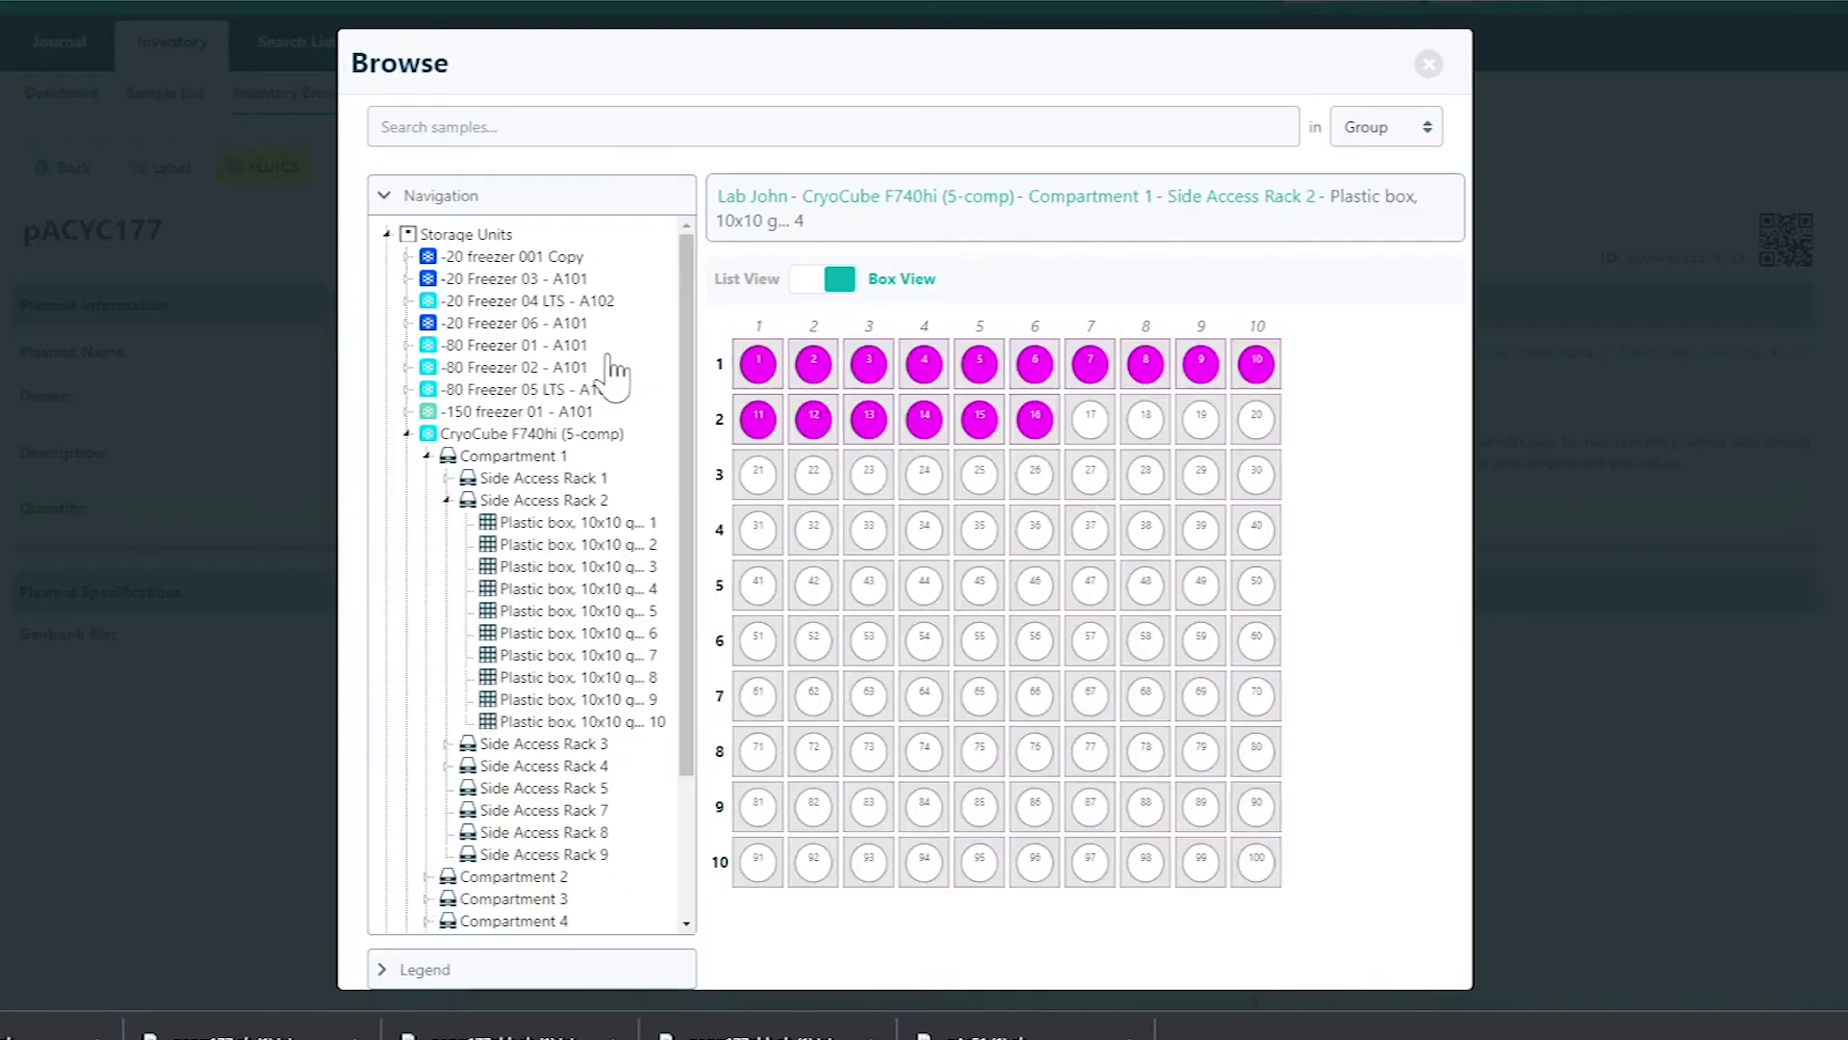
pyautogui.click(1090, 418)
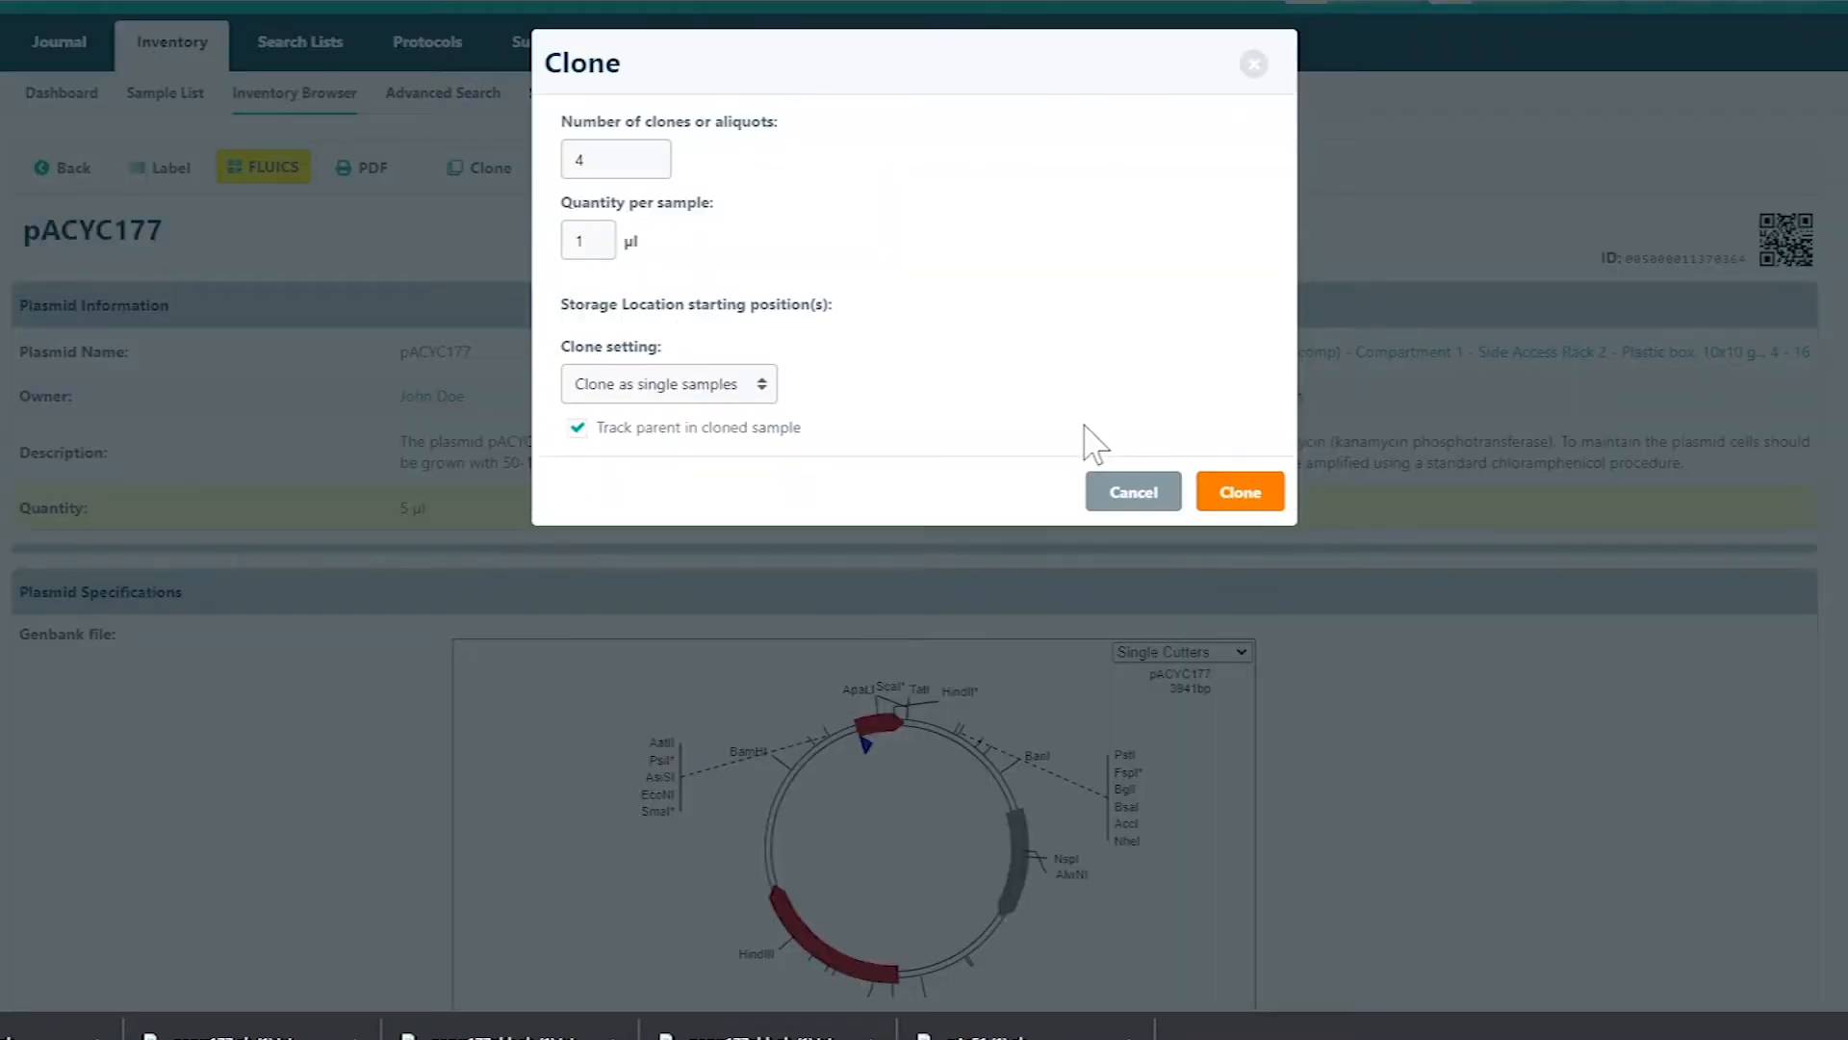
pyautogui.click(669, 383)
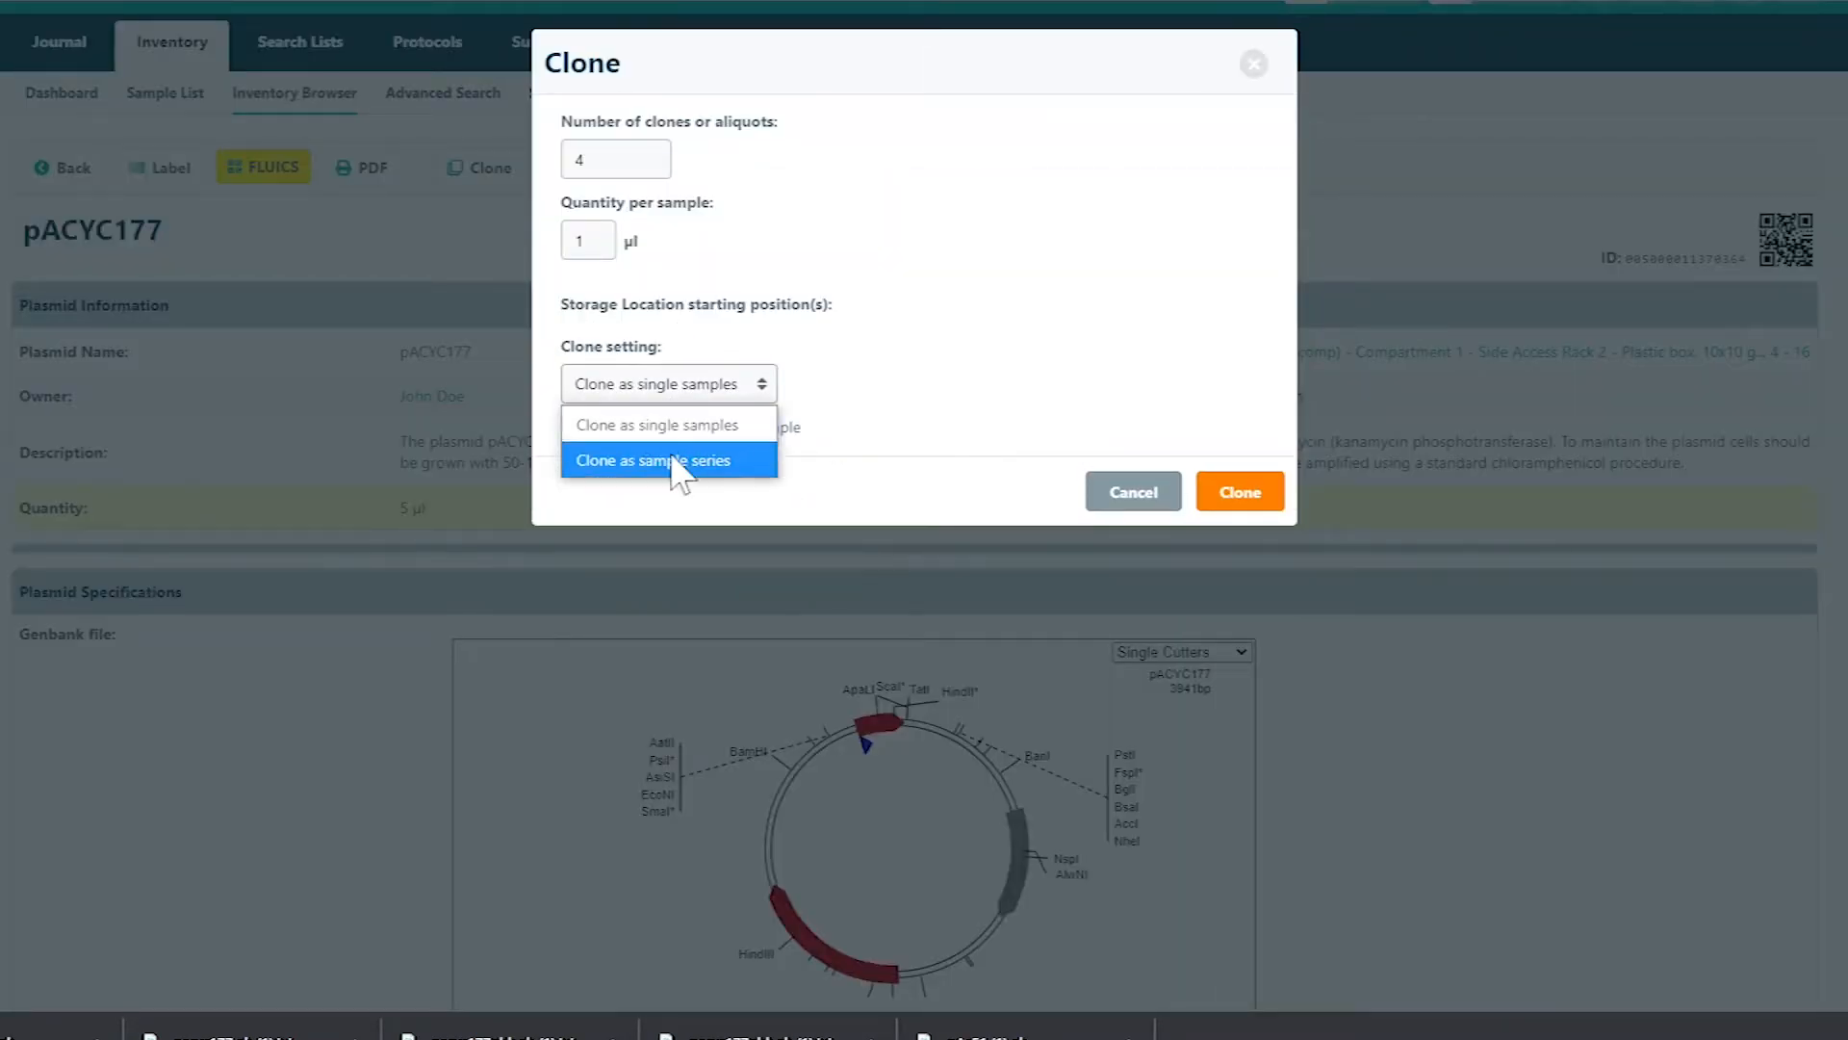
pyautogui.click(677, 456)
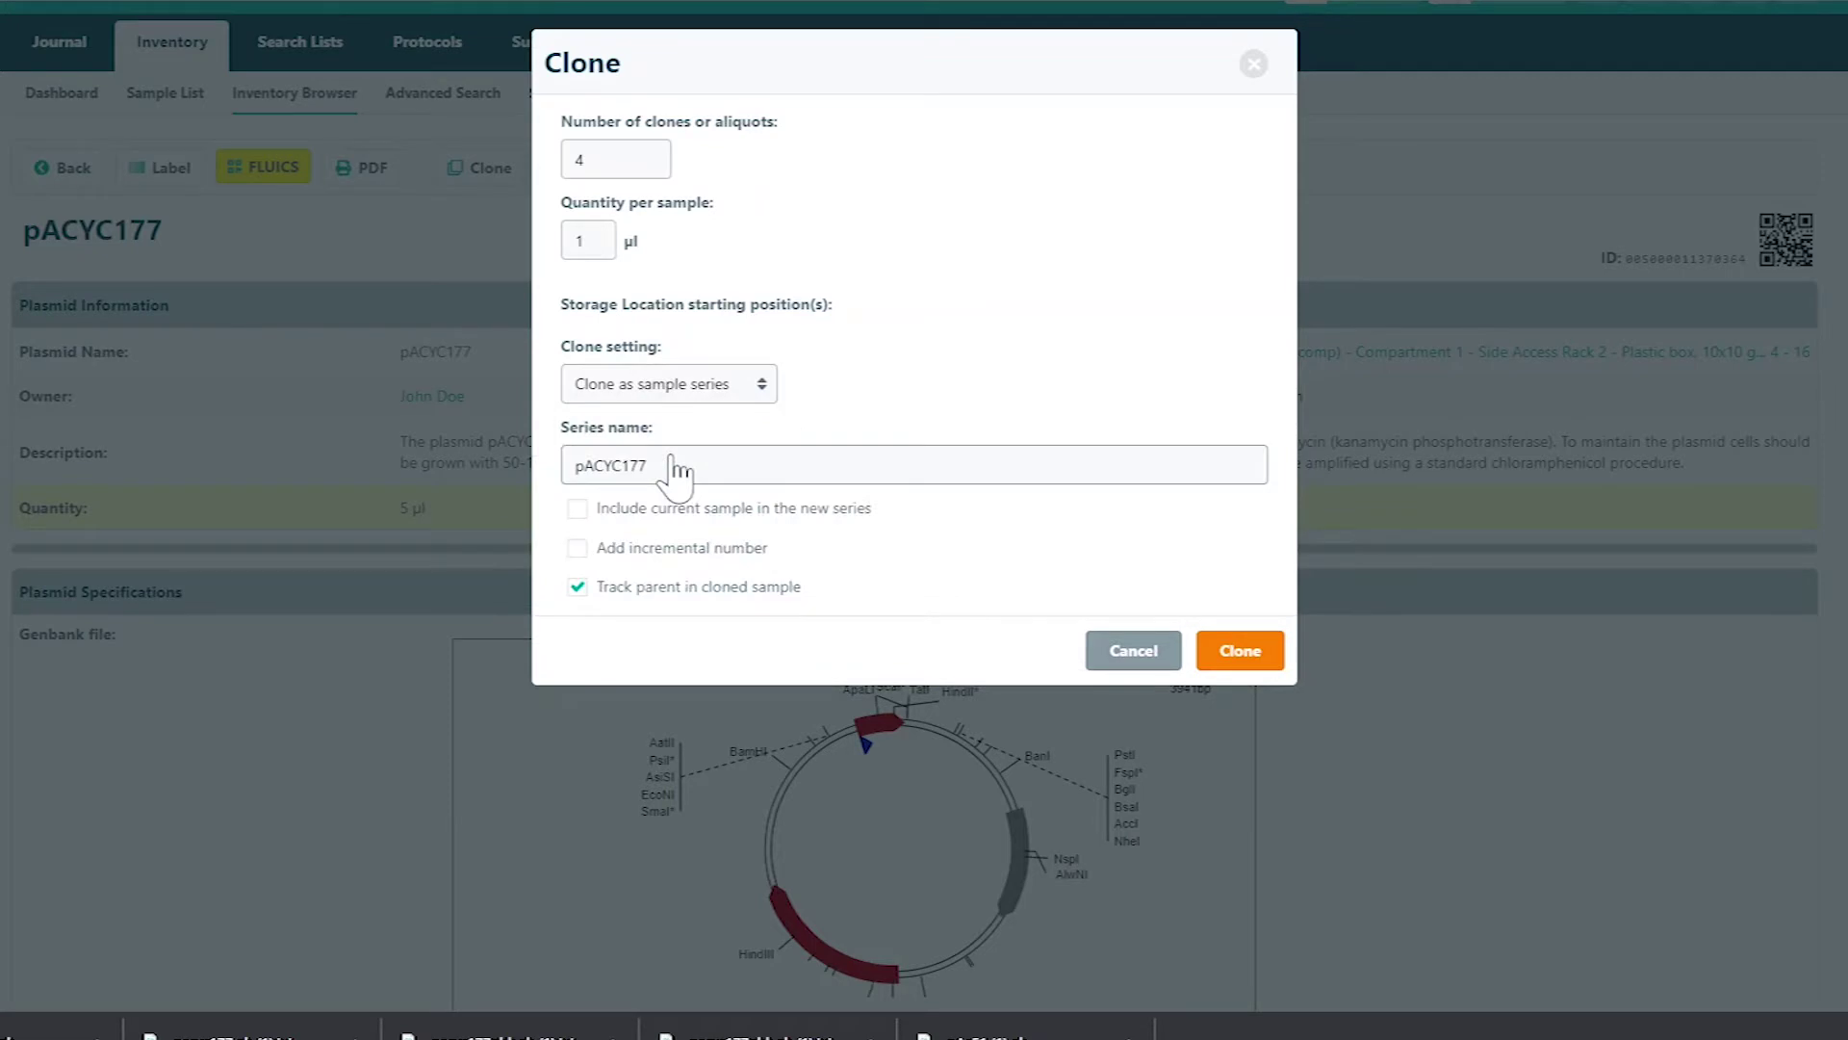
pyautogui.click(577, 547)
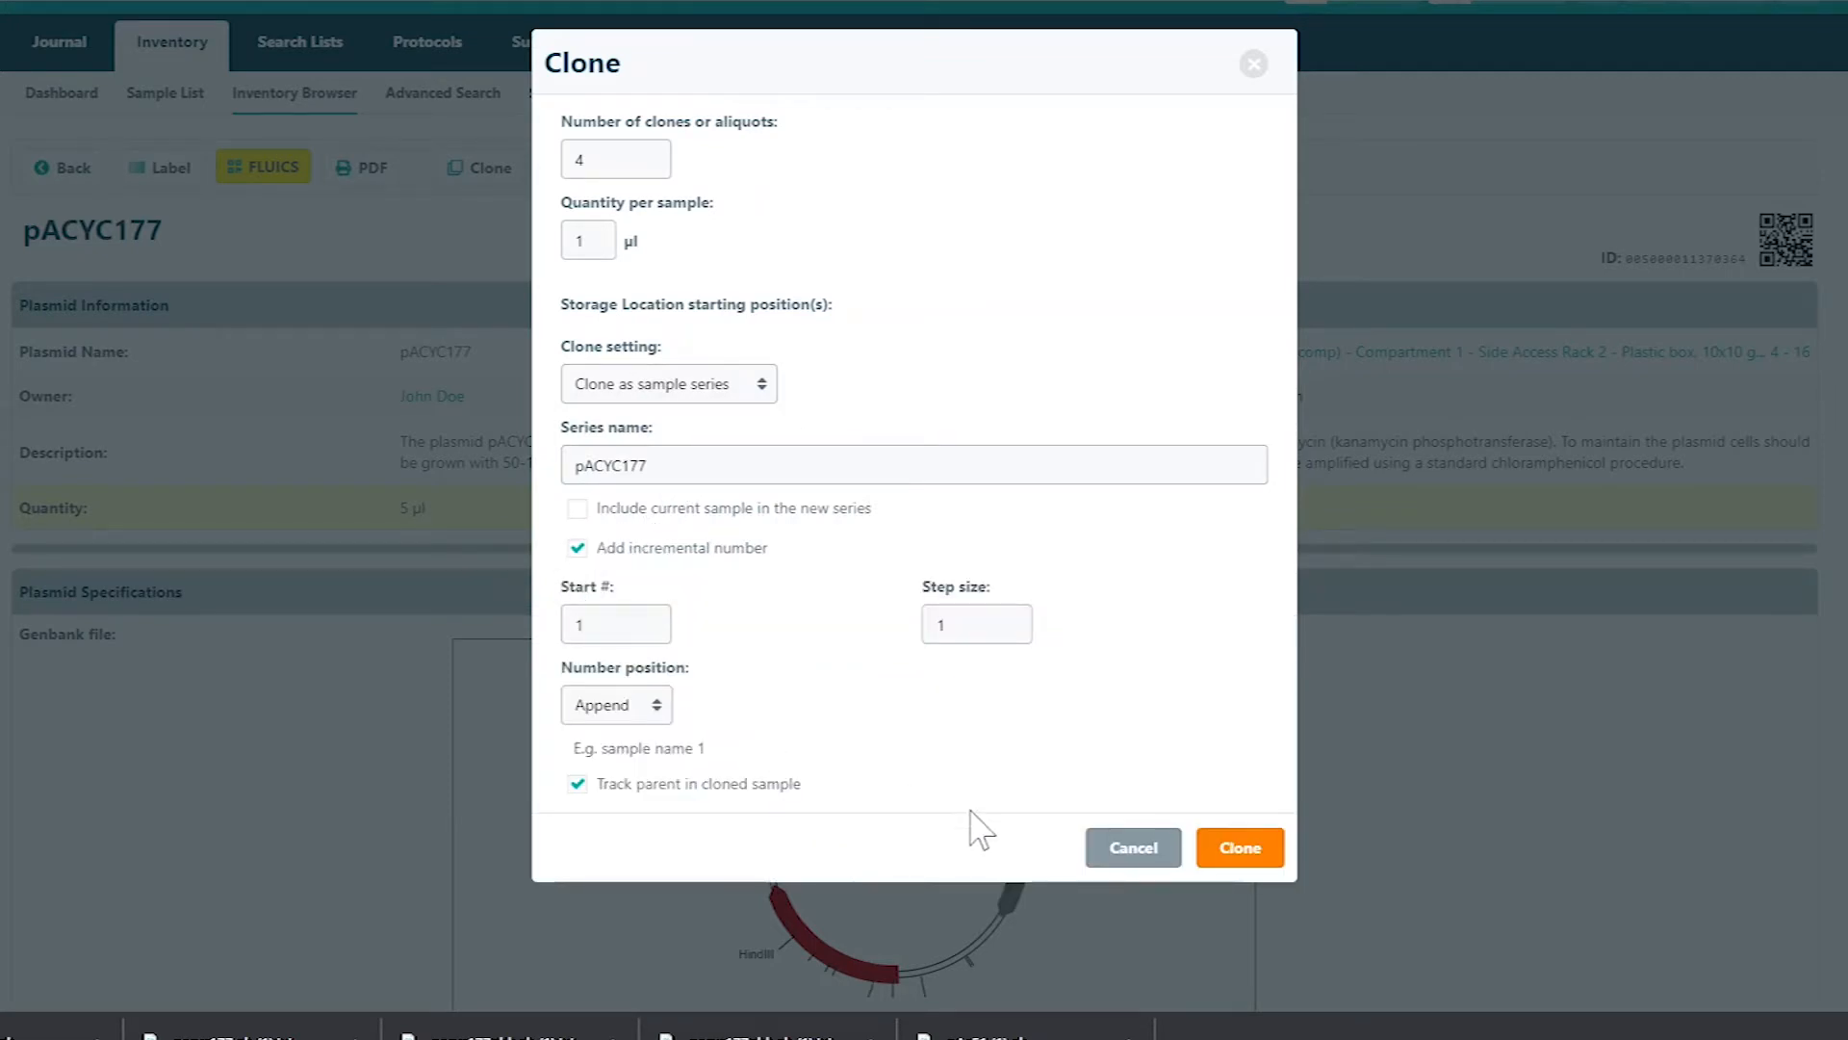
pyautogui.click(1241, 847)
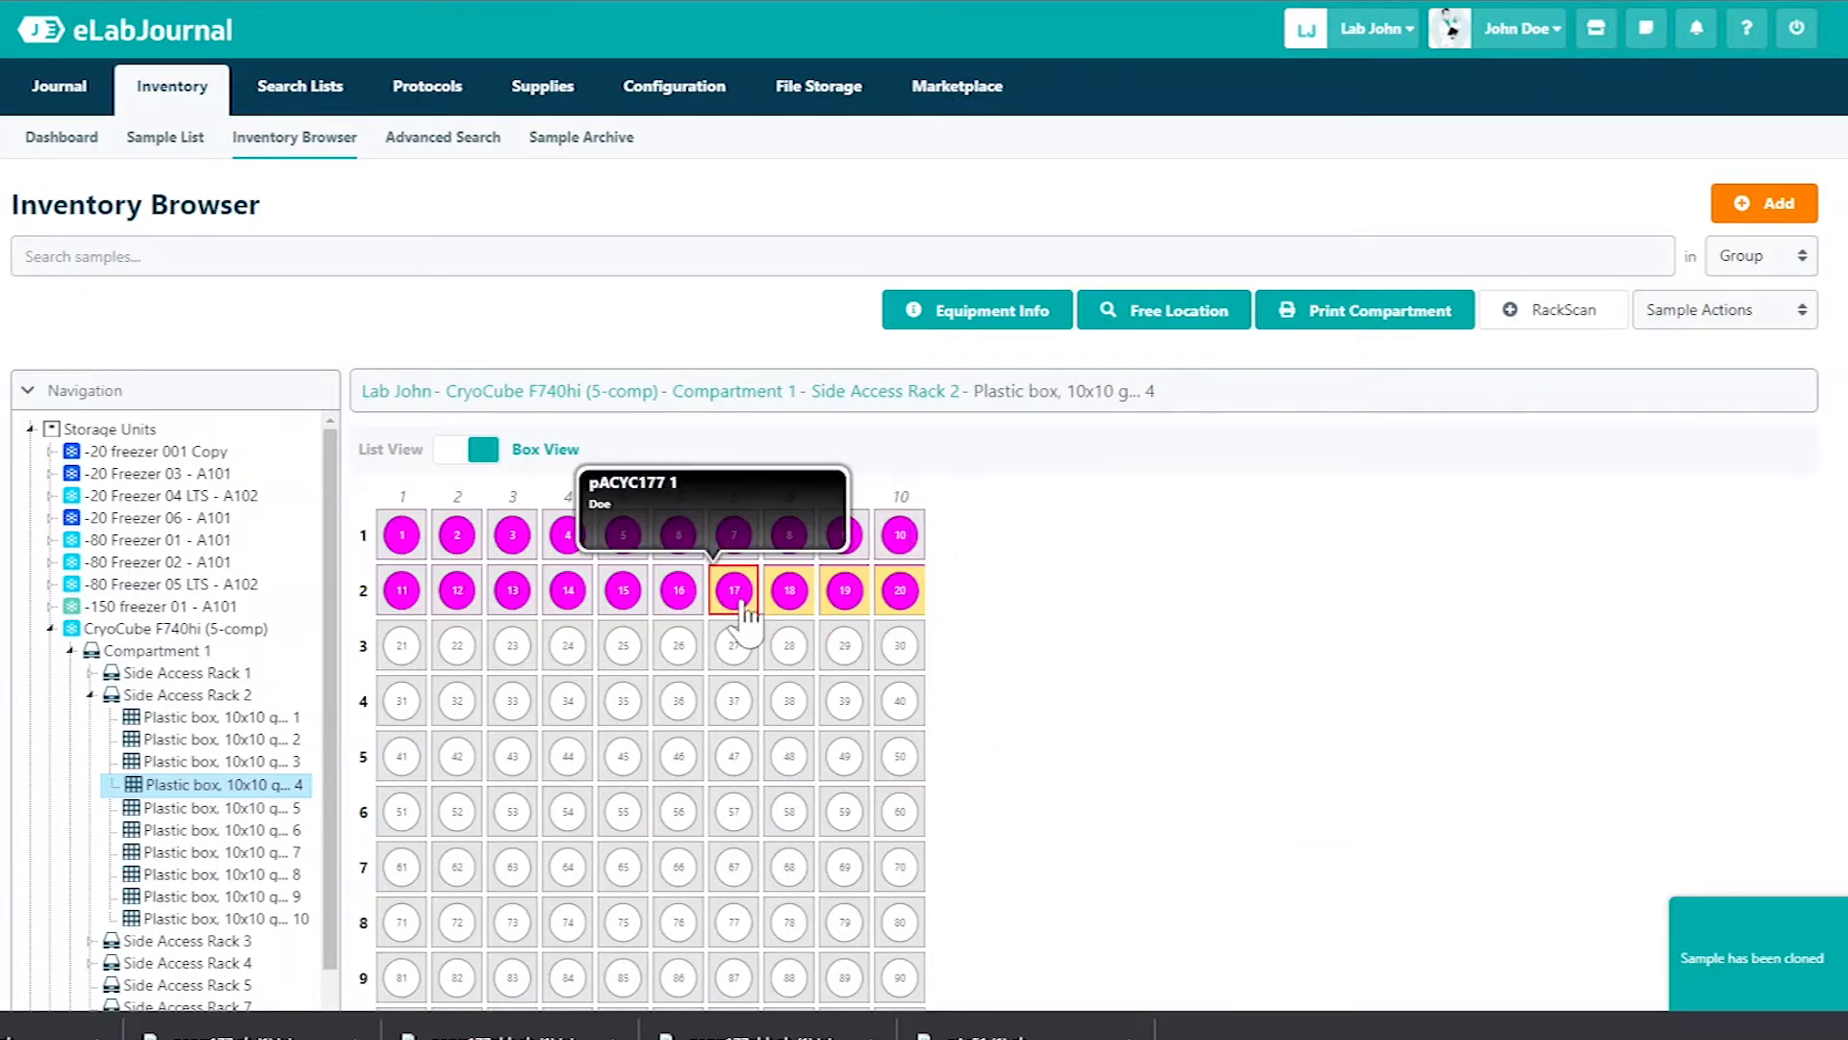
# List the new series from the first clone, then return to the parent page highlighting Children Sample(s)
pyautogui.click(735, 592)
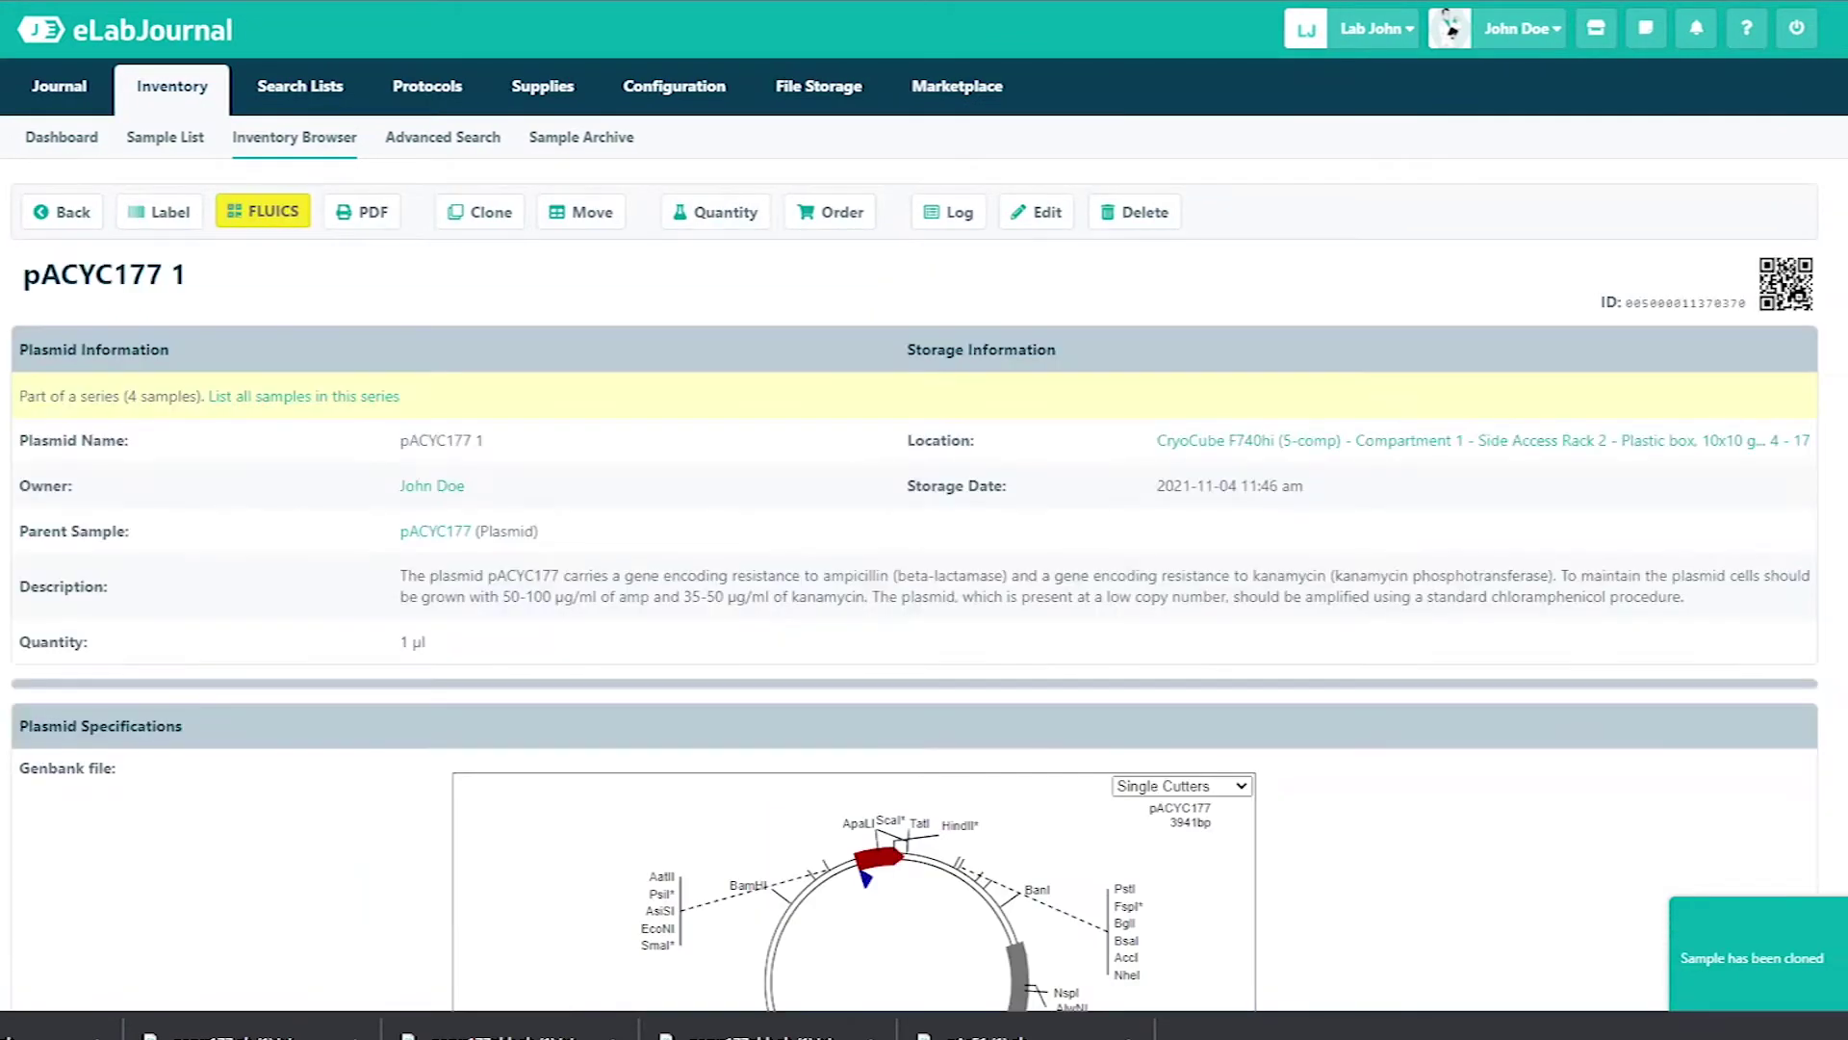
pyautogui.click(304, 397)
pyautogui.scroll(-1, 926, 578)
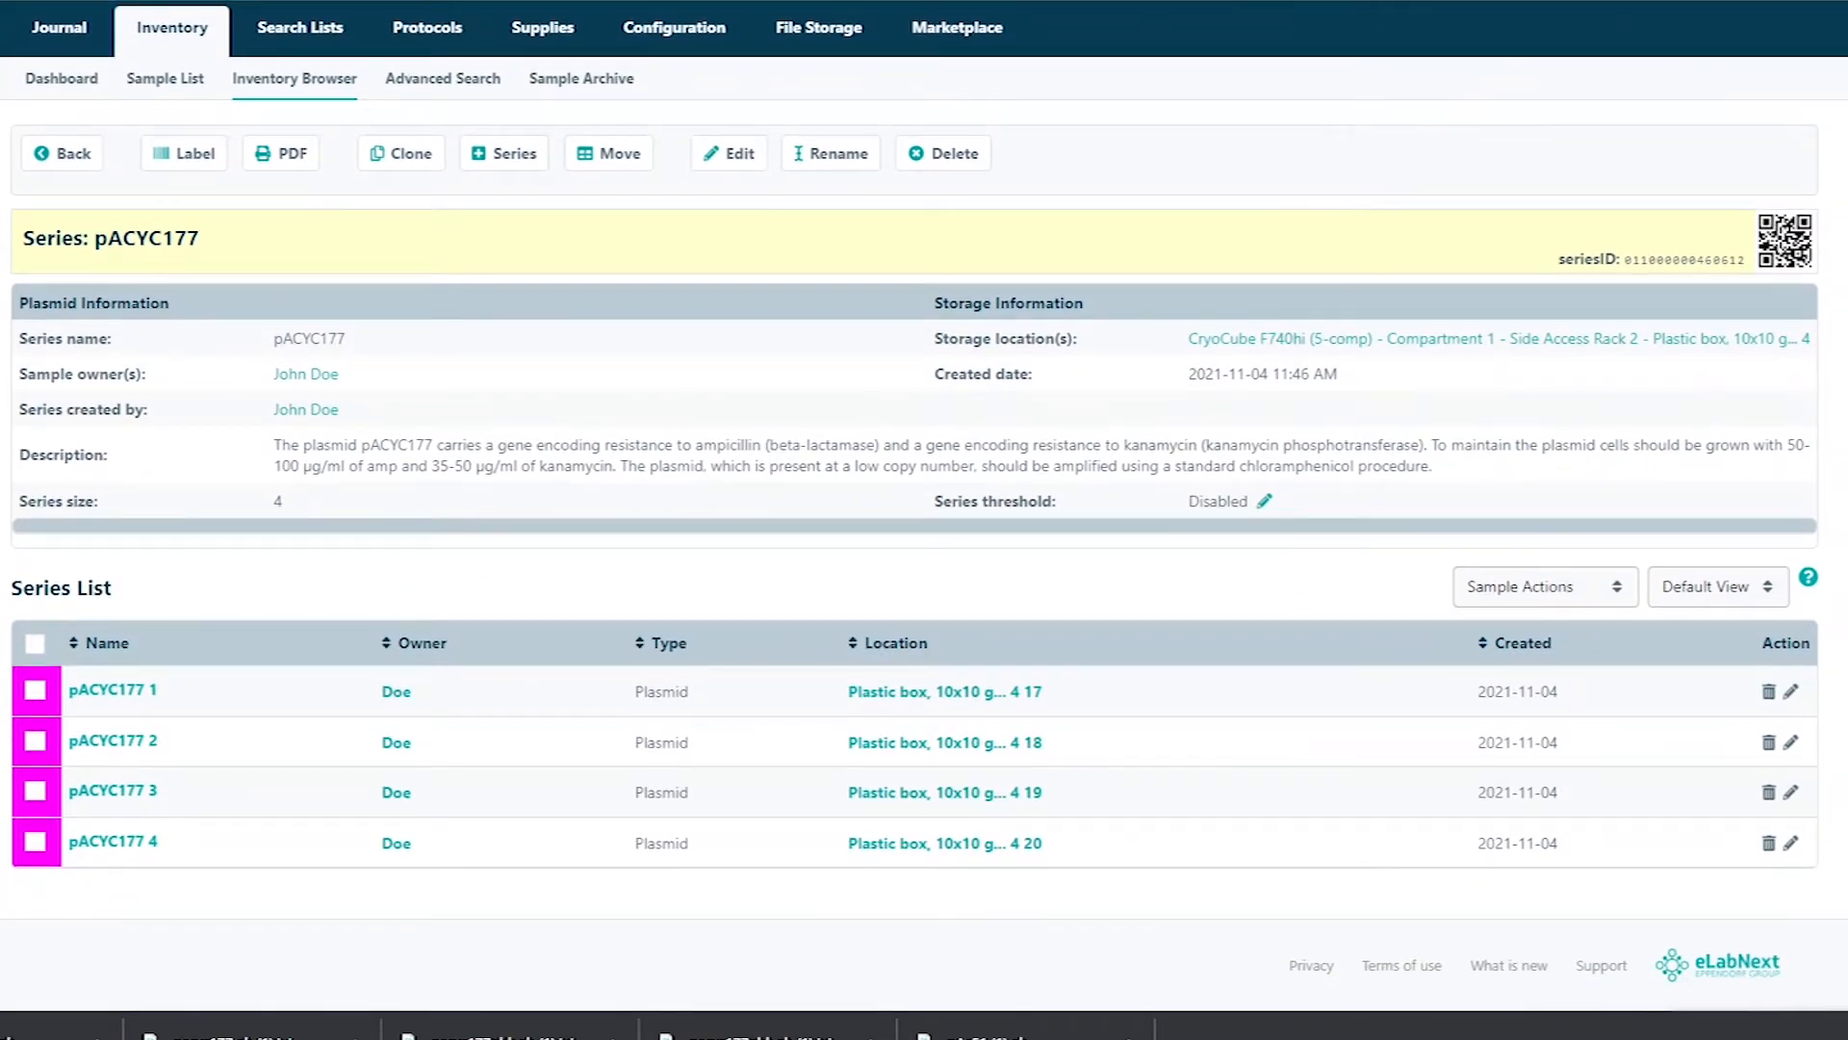
pyautogui.click(1704, 586)
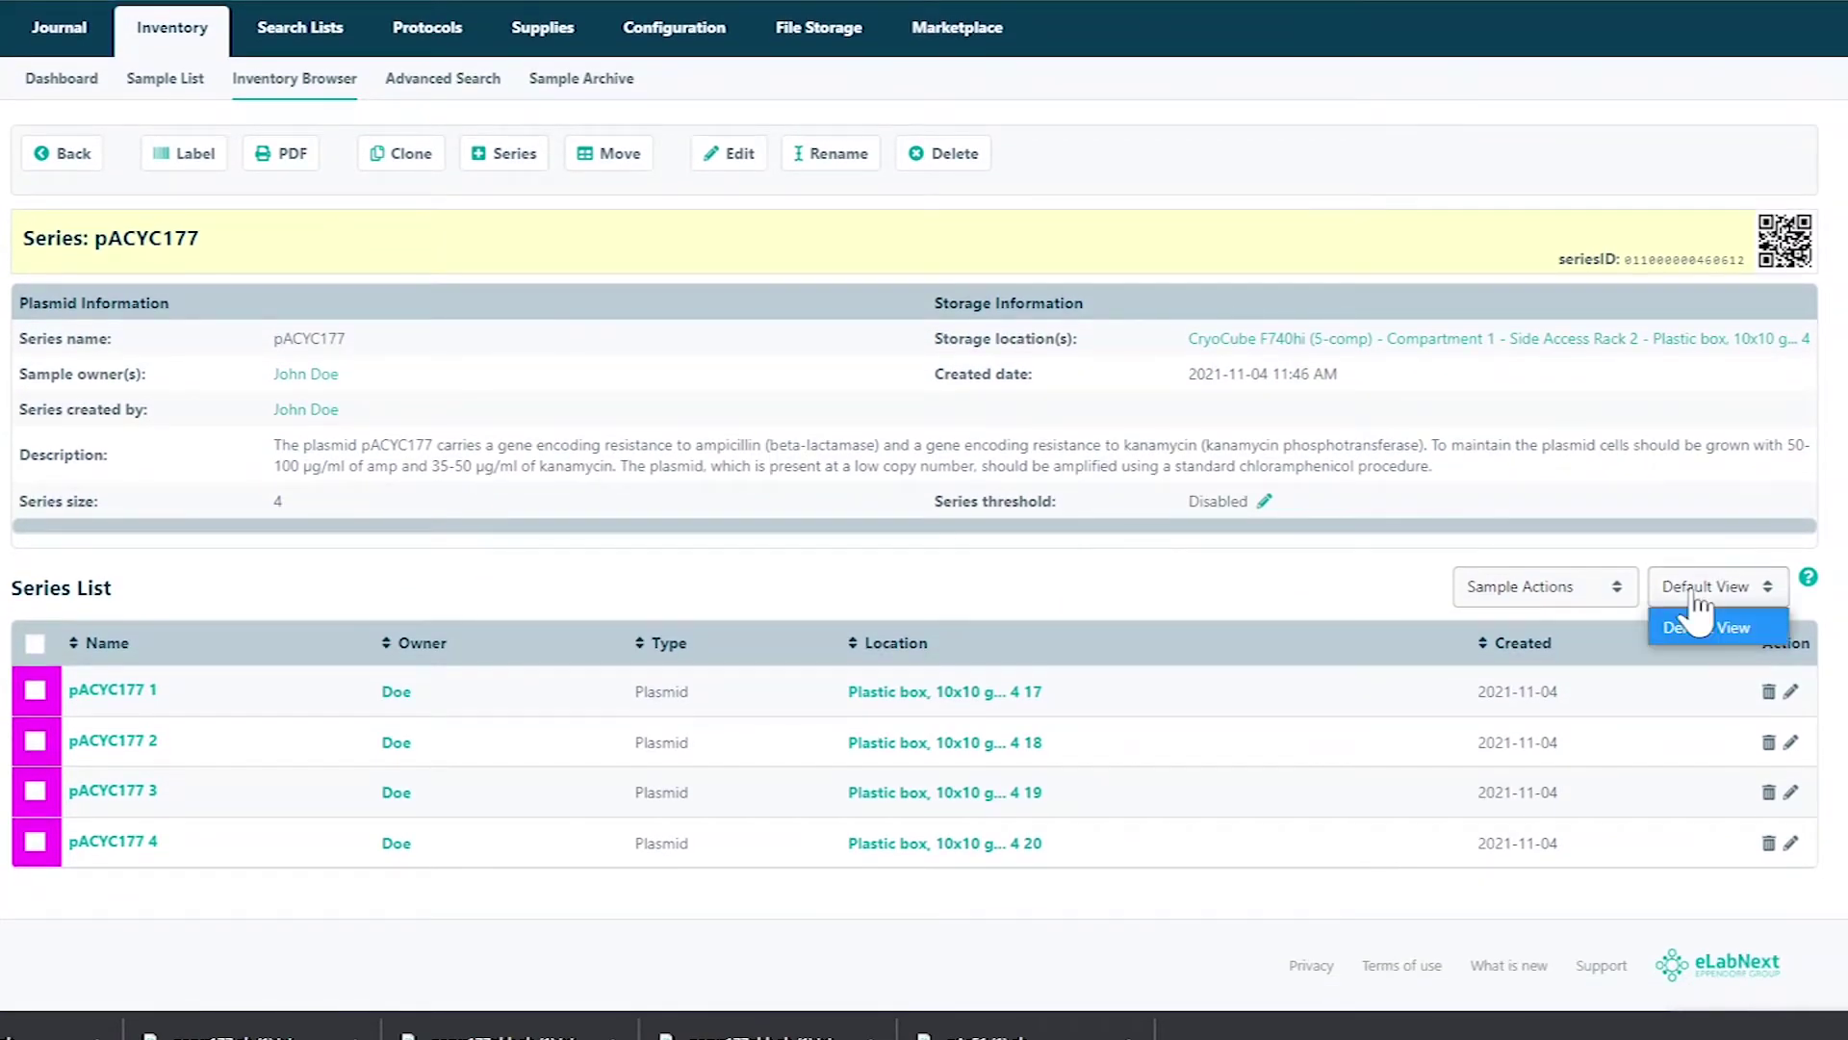
pyautogui.click(1329, 599)
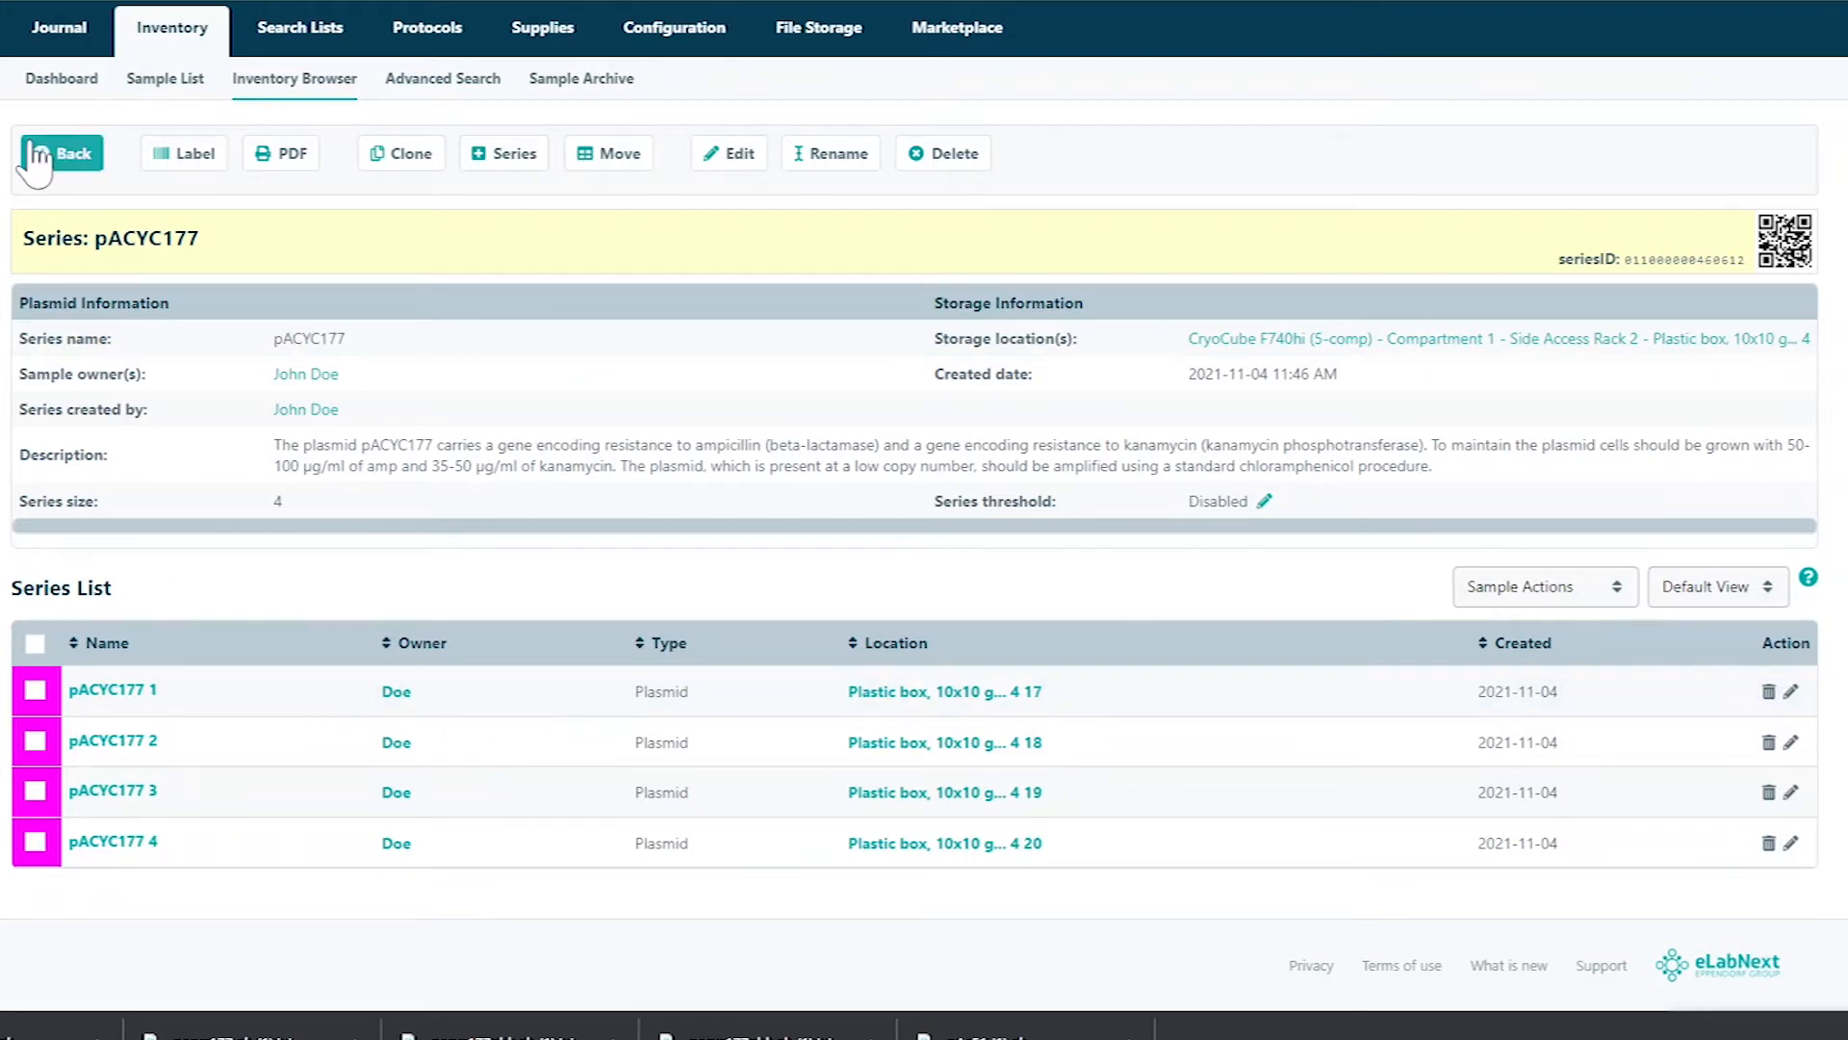
pyautogui.click(61, 154)
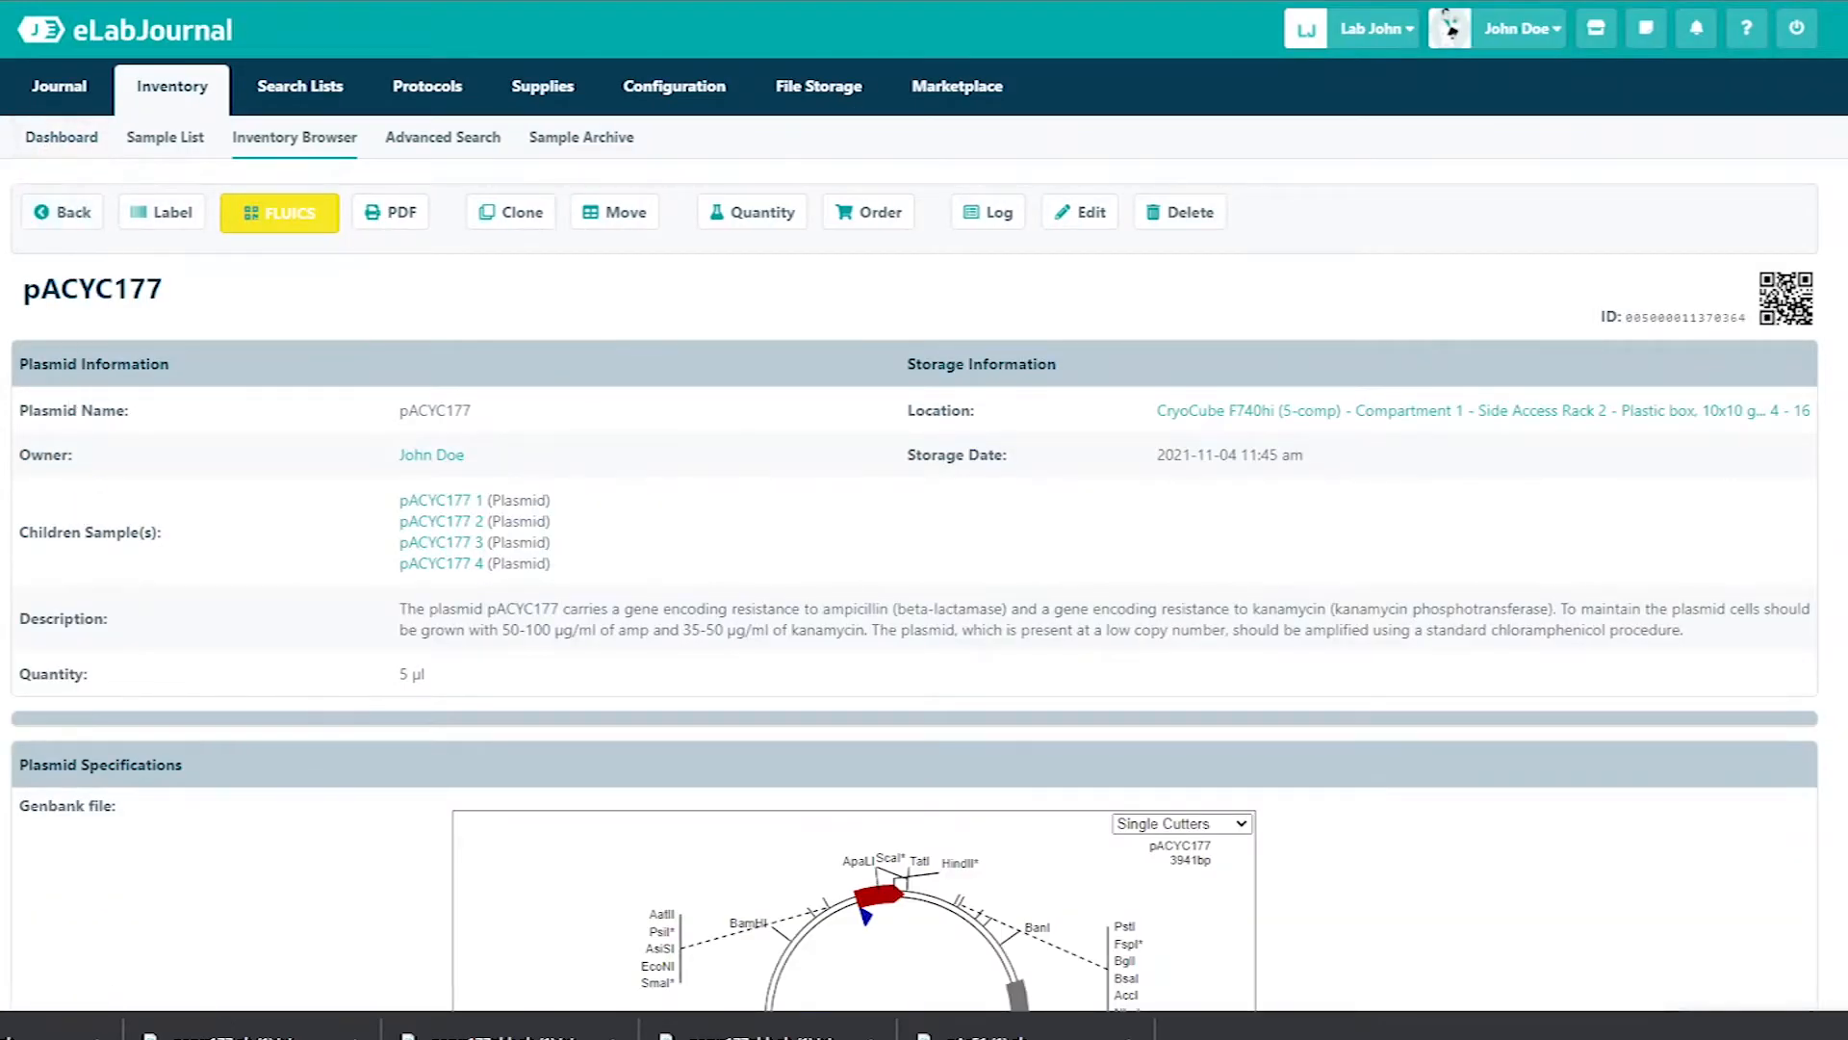
pyautogui.moveTo(19, 531); pyautogui.dragTo(155, 531)
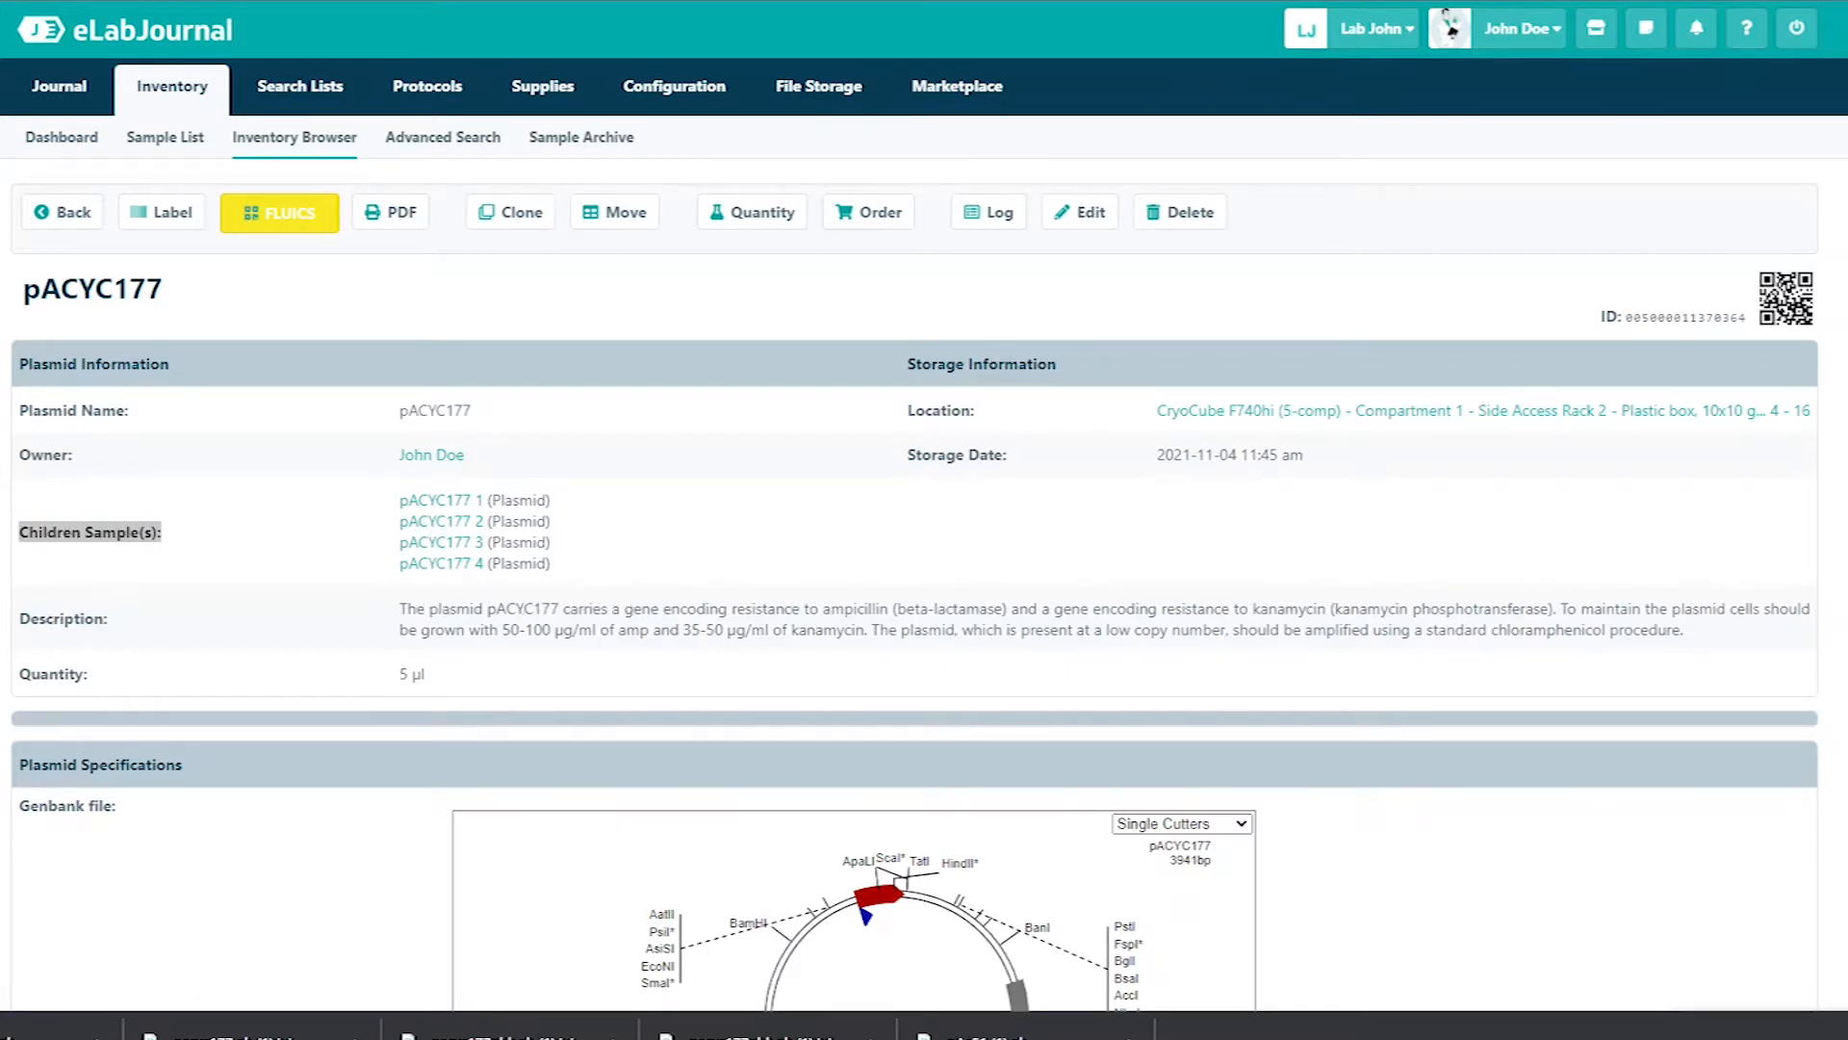
# Move pACYC177 to box position 21 and subtract 4 µl from its quantity
pyautogui.click(625, 213)
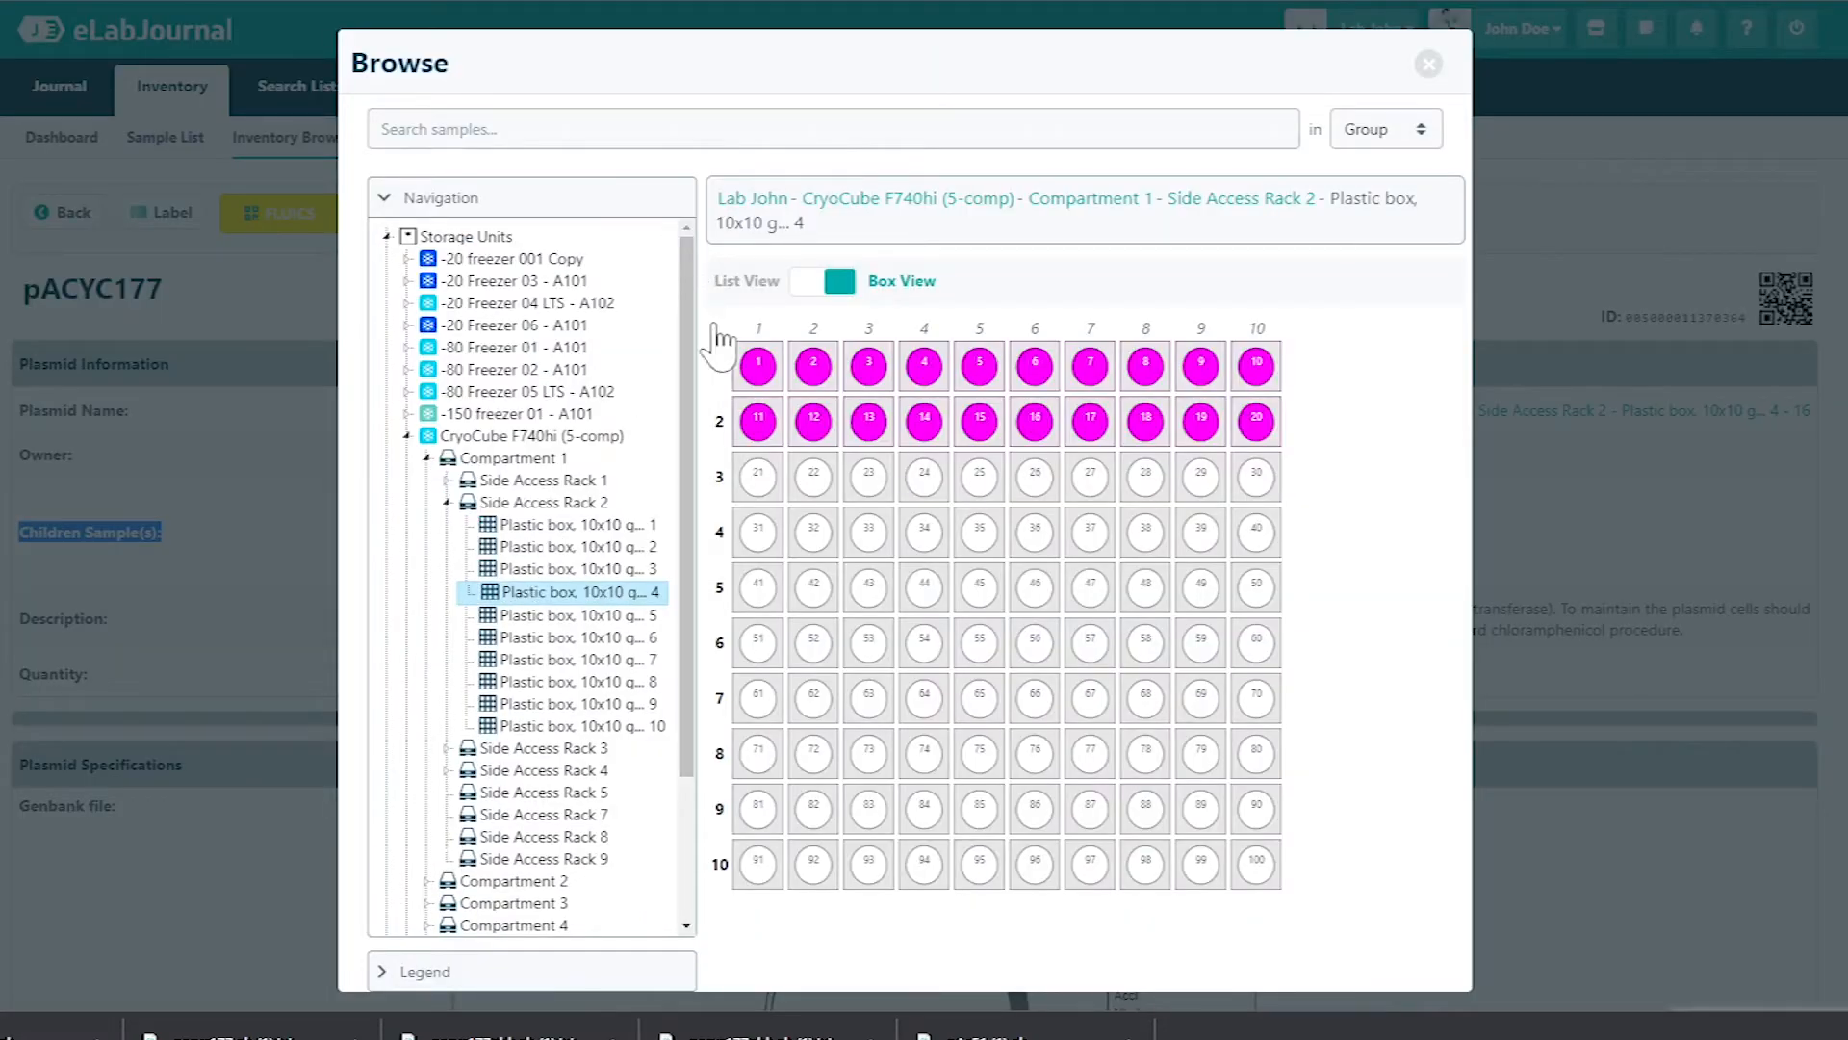
pyautogui.click(757, 476)
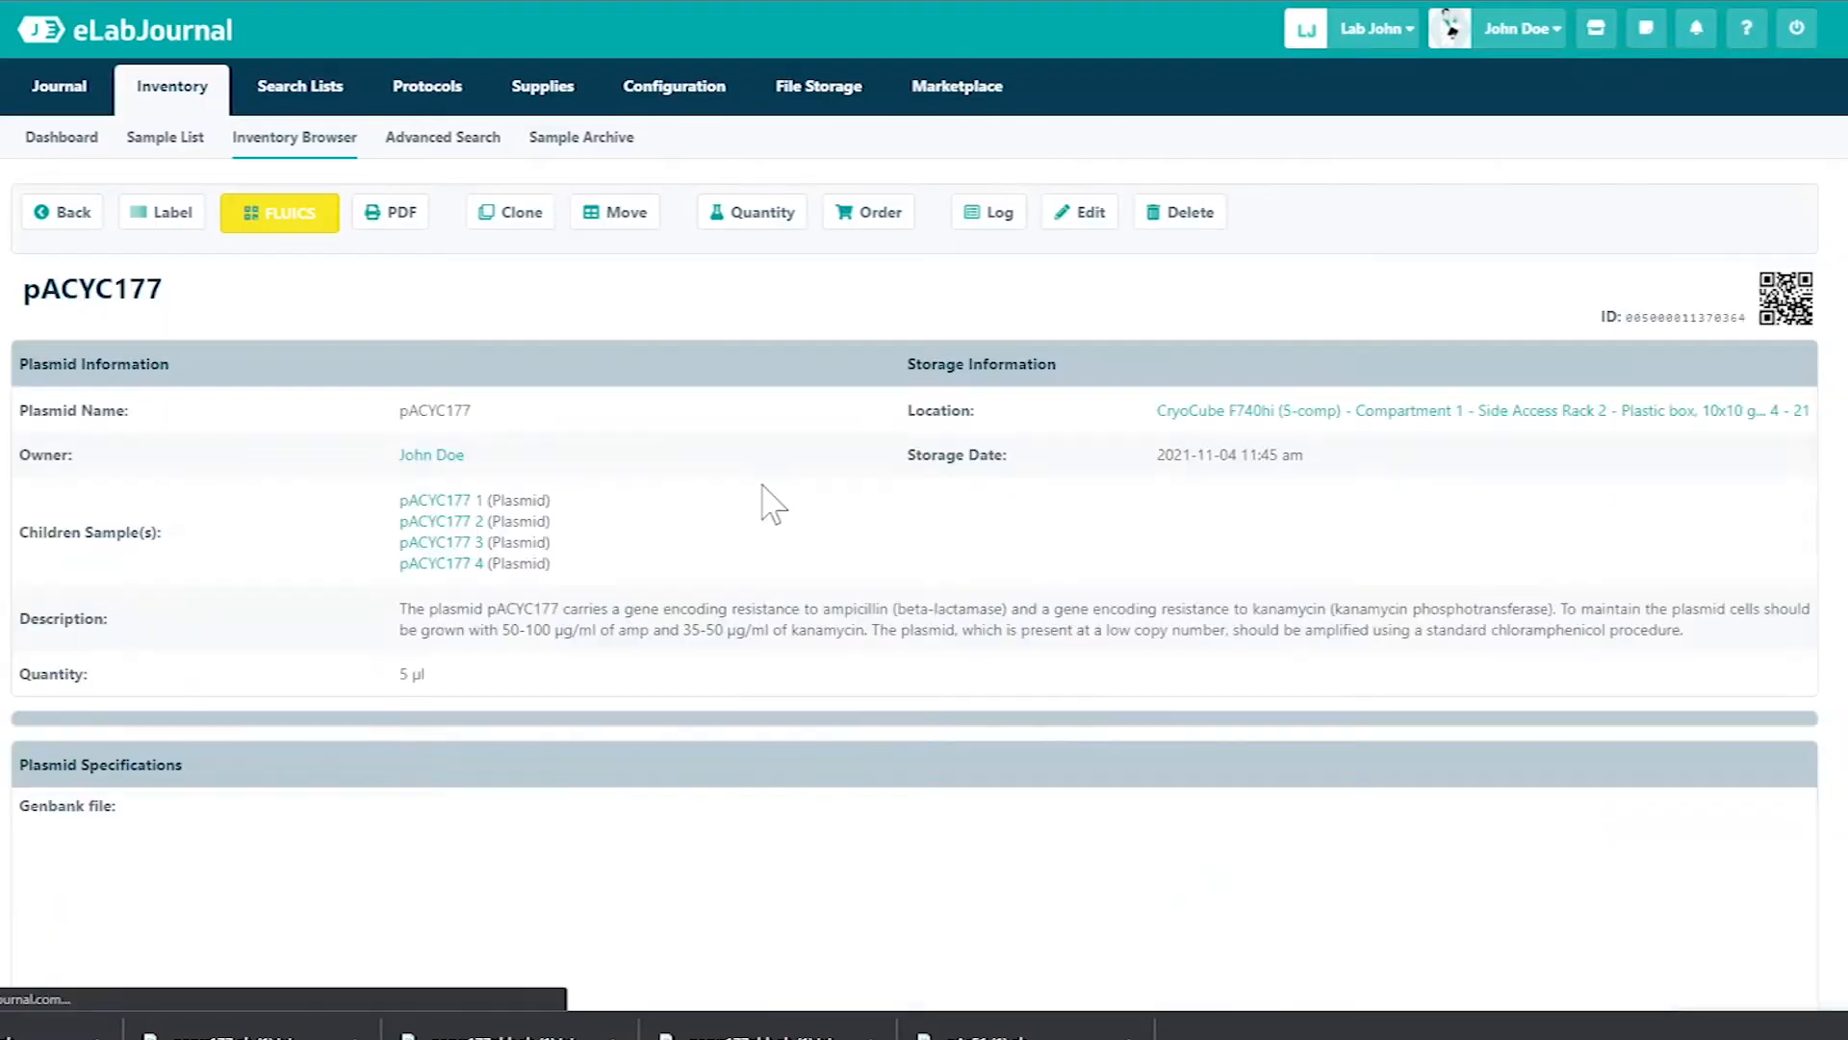
pyautogui.click(763, 212)
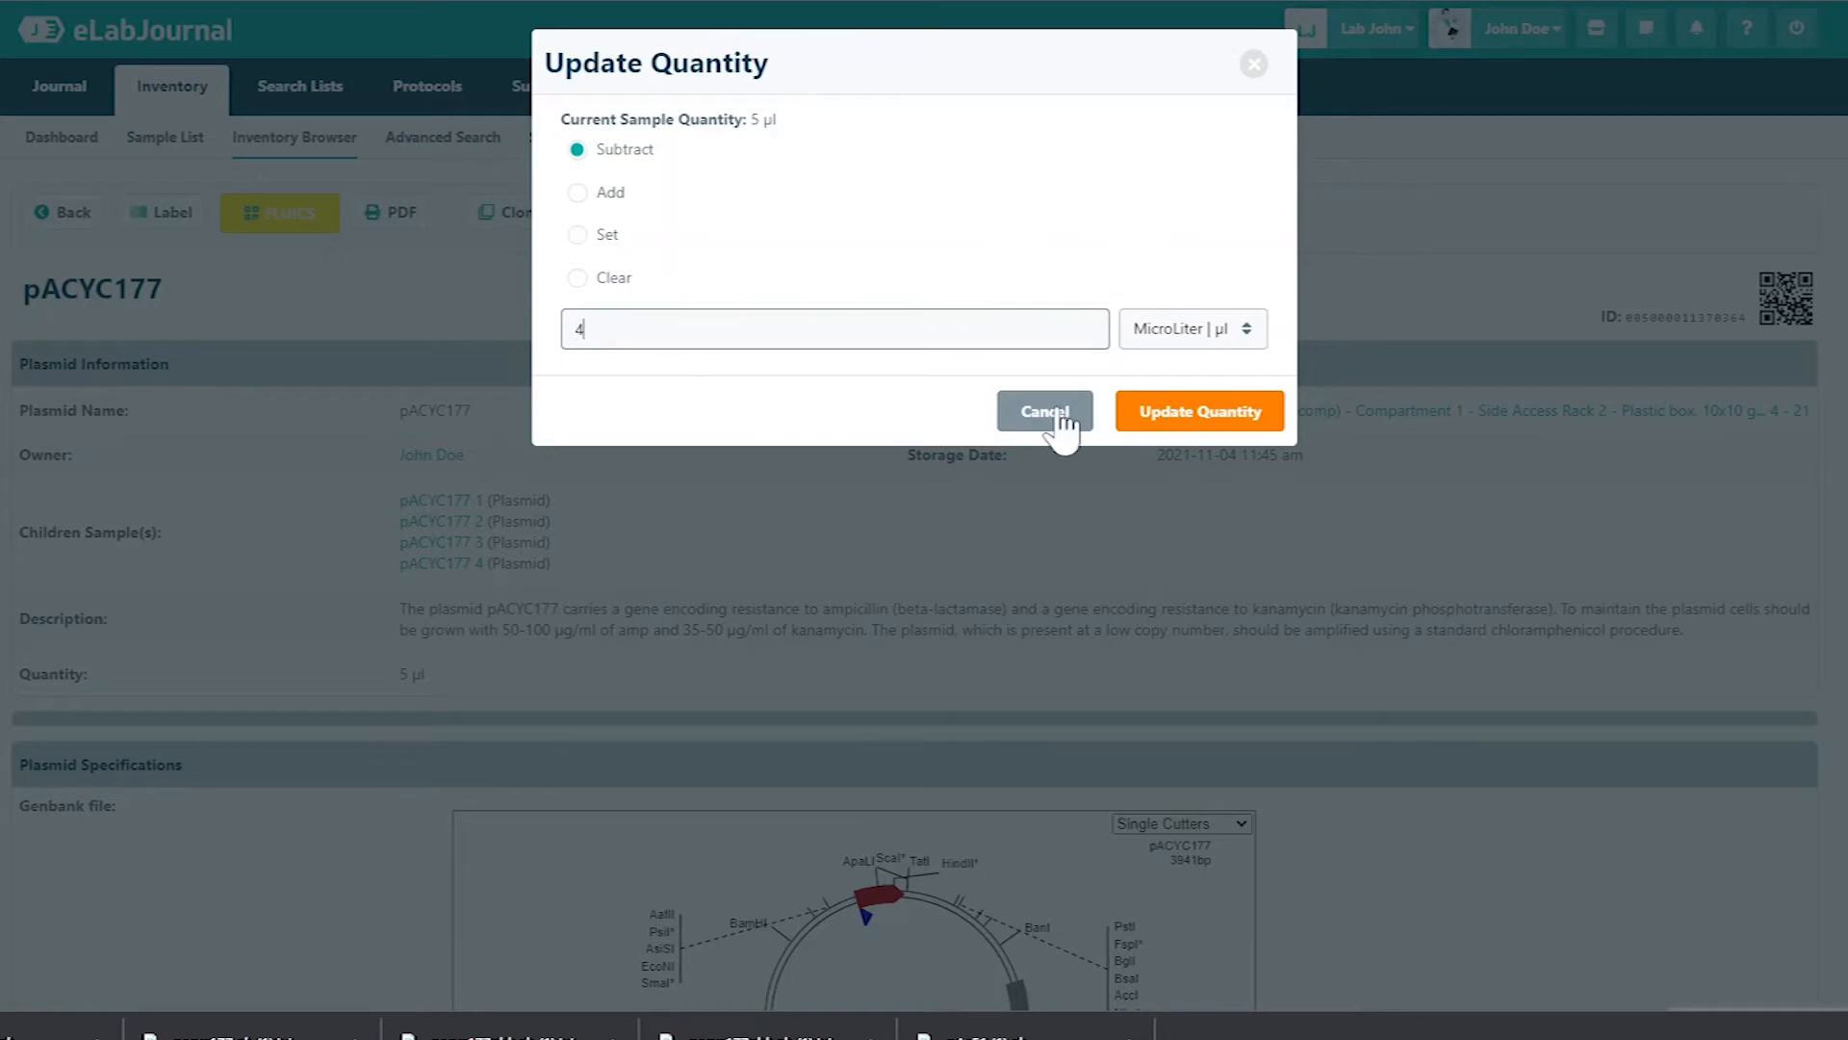
pyautogui.click(1199, 411)
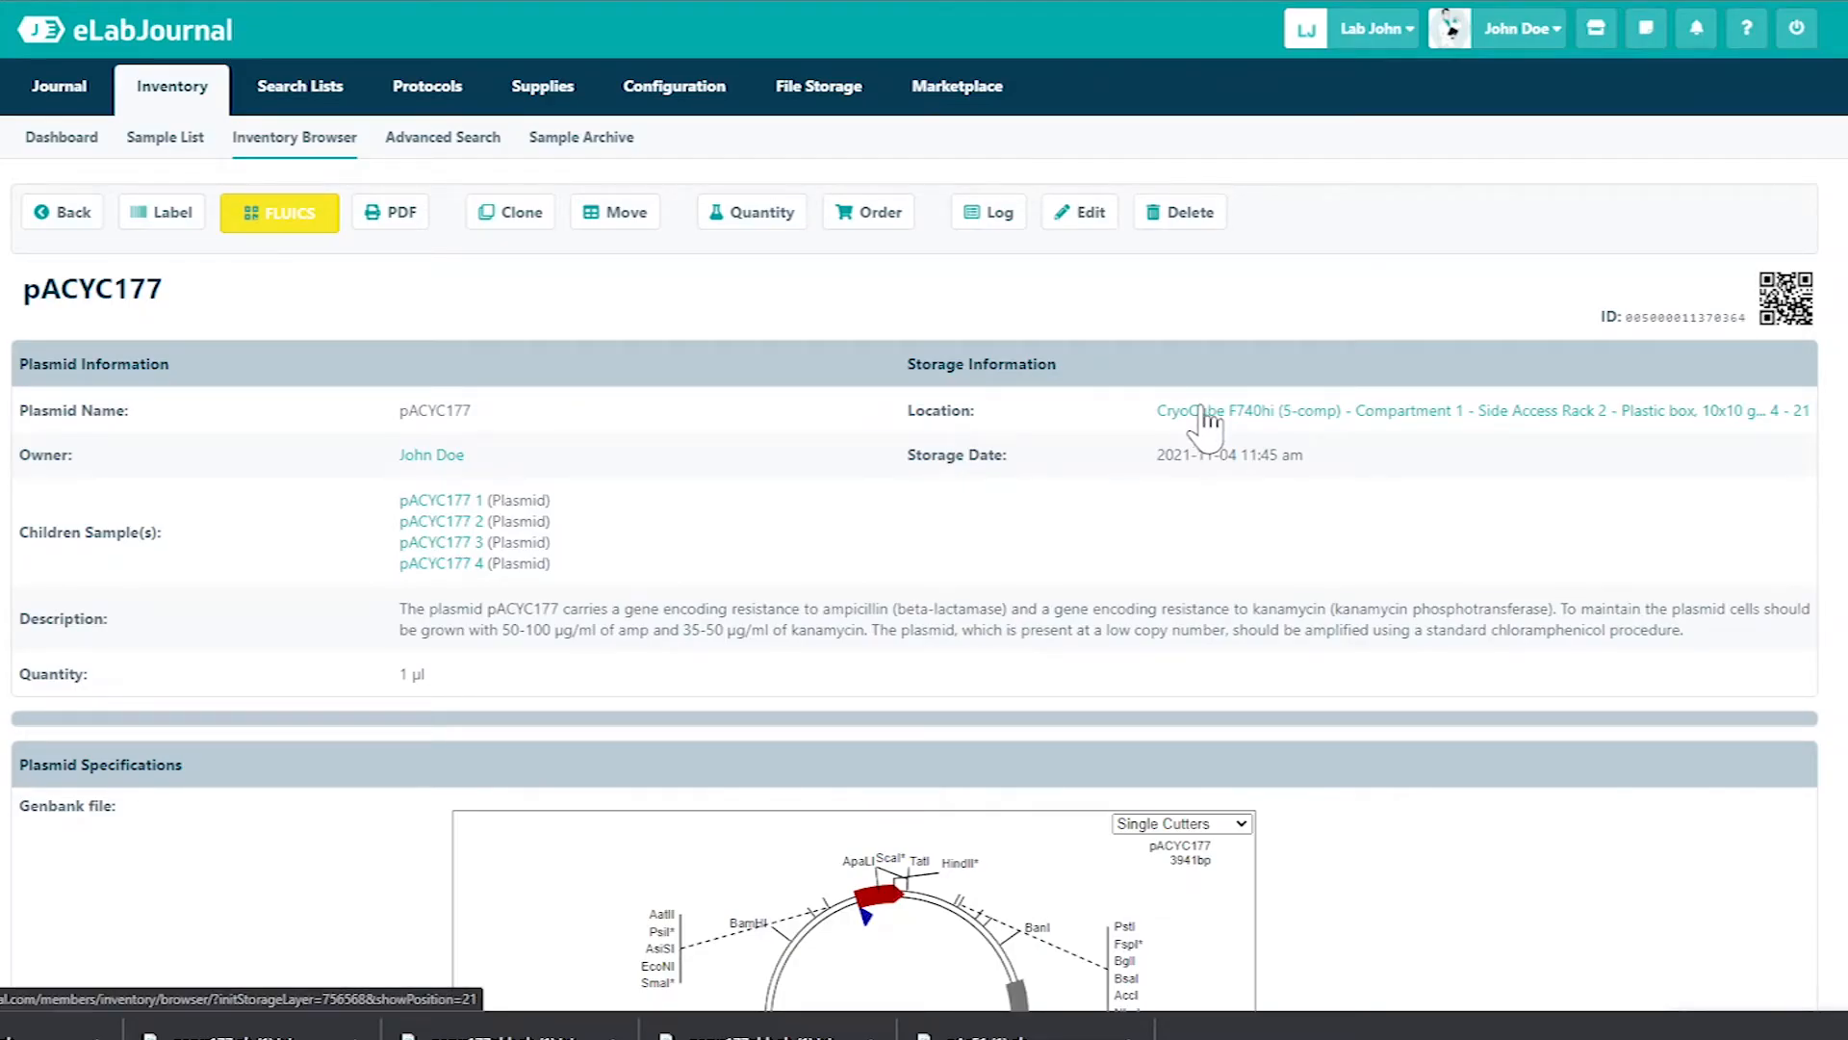
pyautogui.click(987, 217)
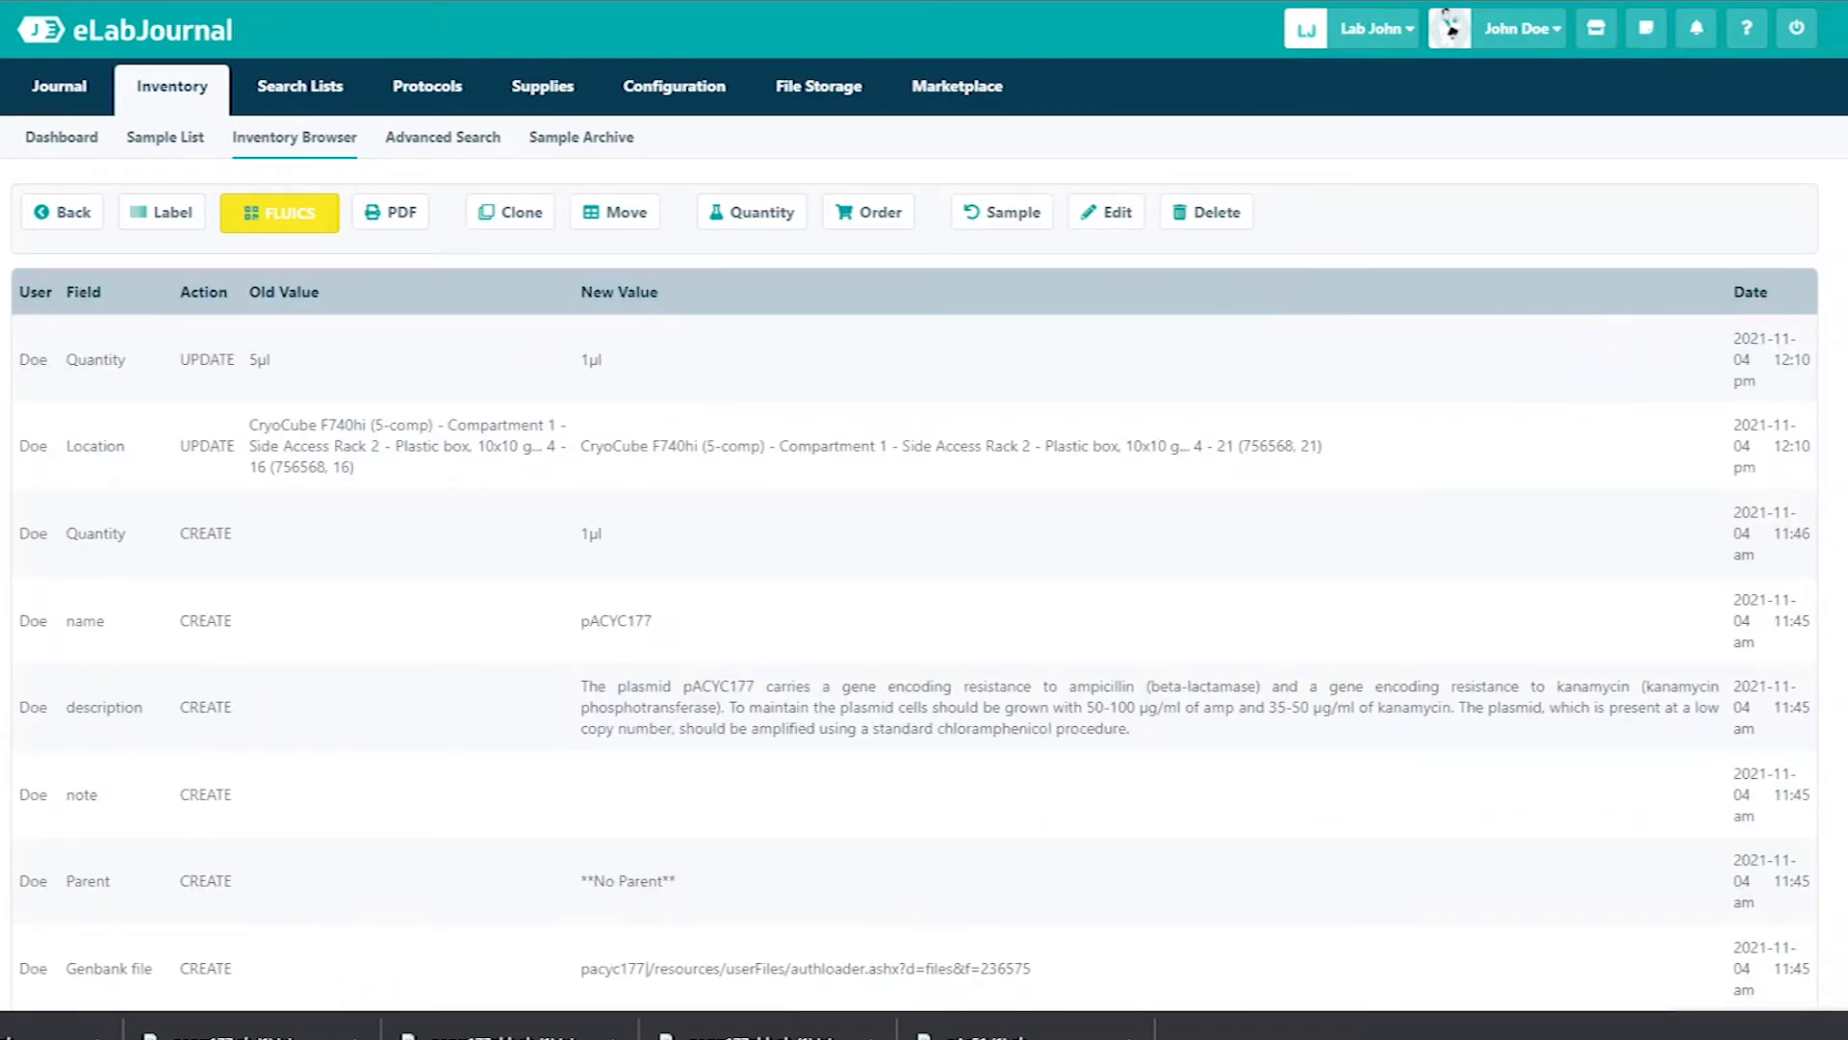
pyautogui.scroll(-3, 1588, 578)
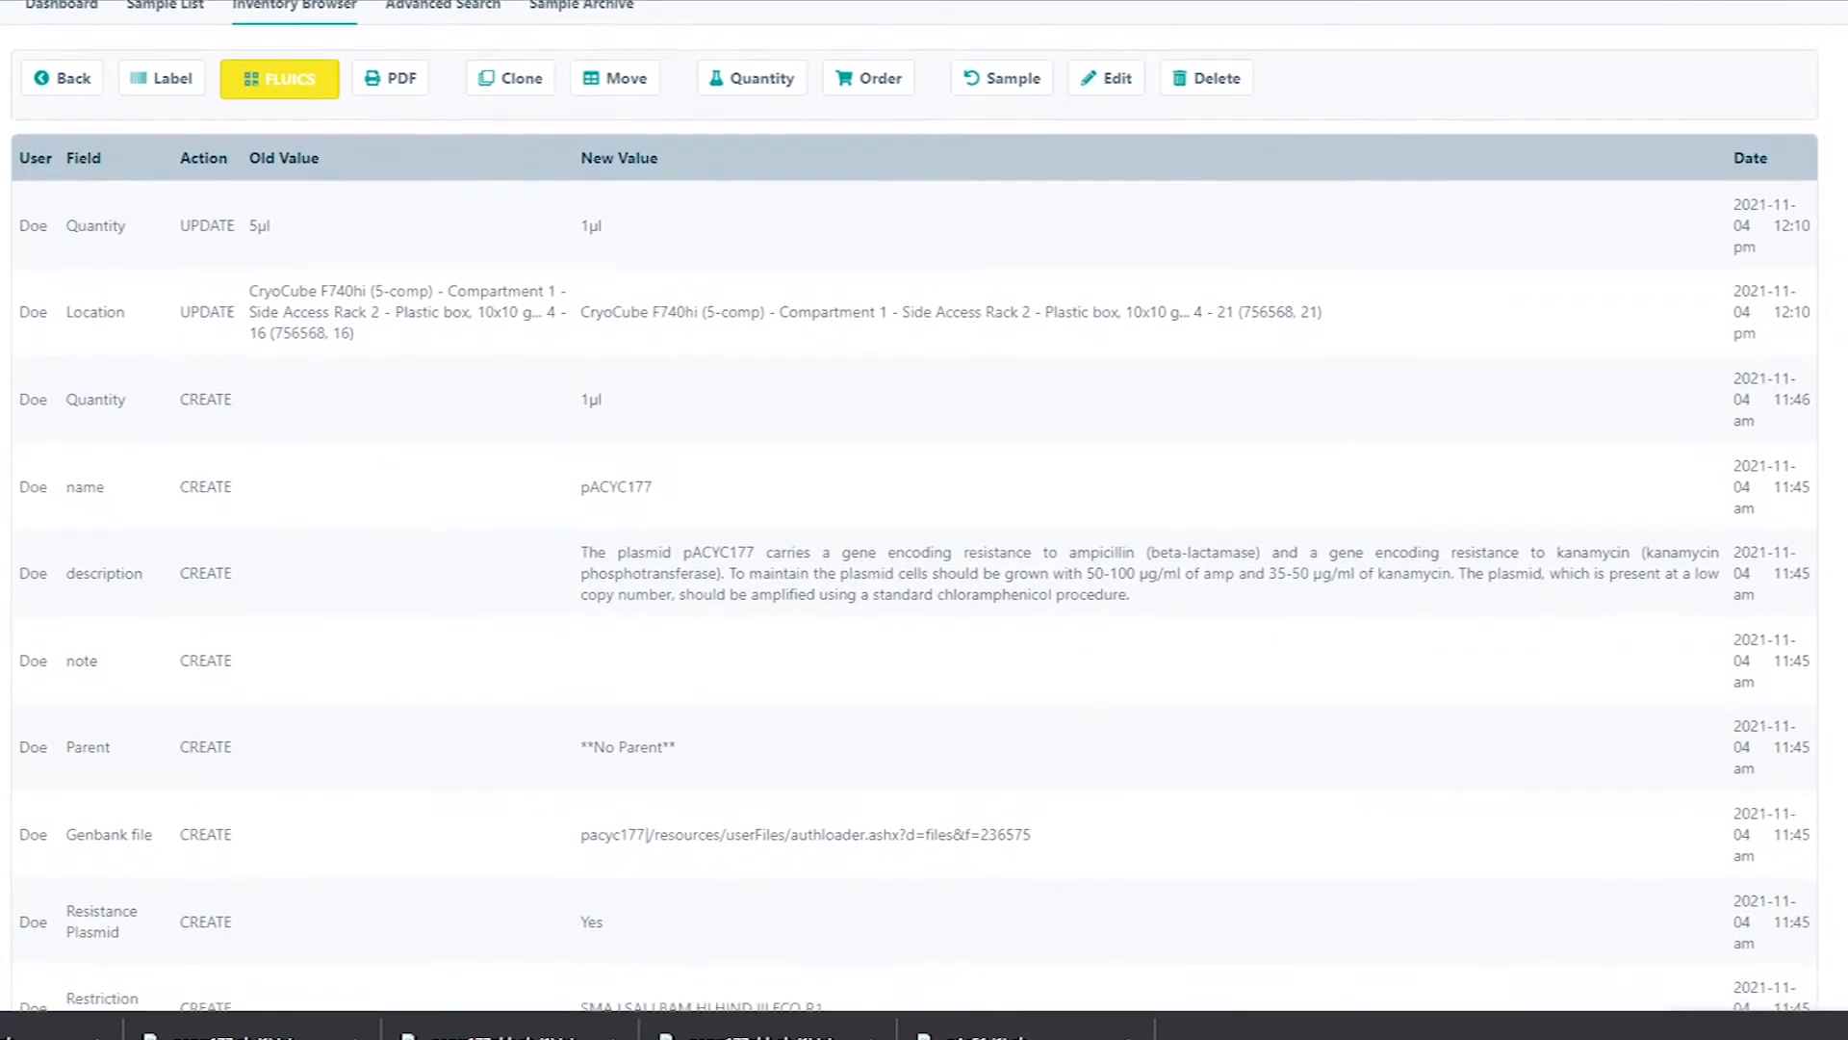
pyautogui.scroll(3, 1589, 578)
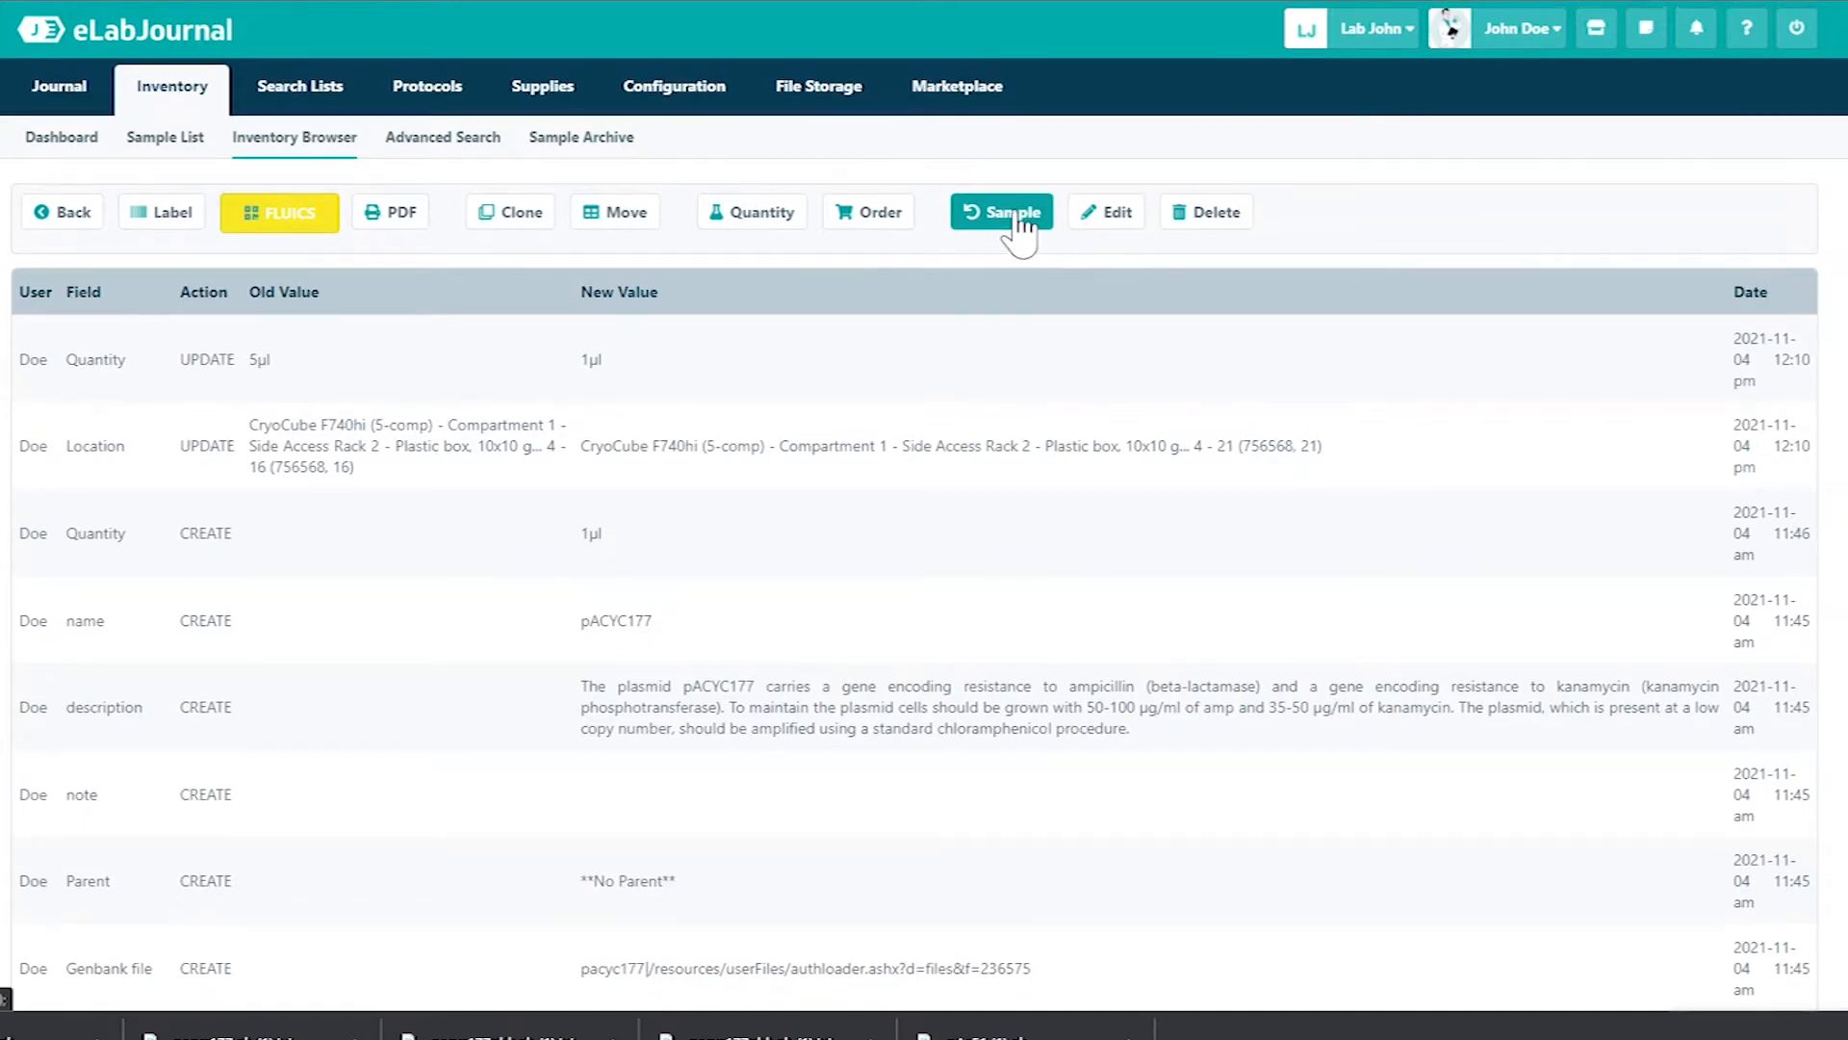
pyautogui.click(1011, 212)
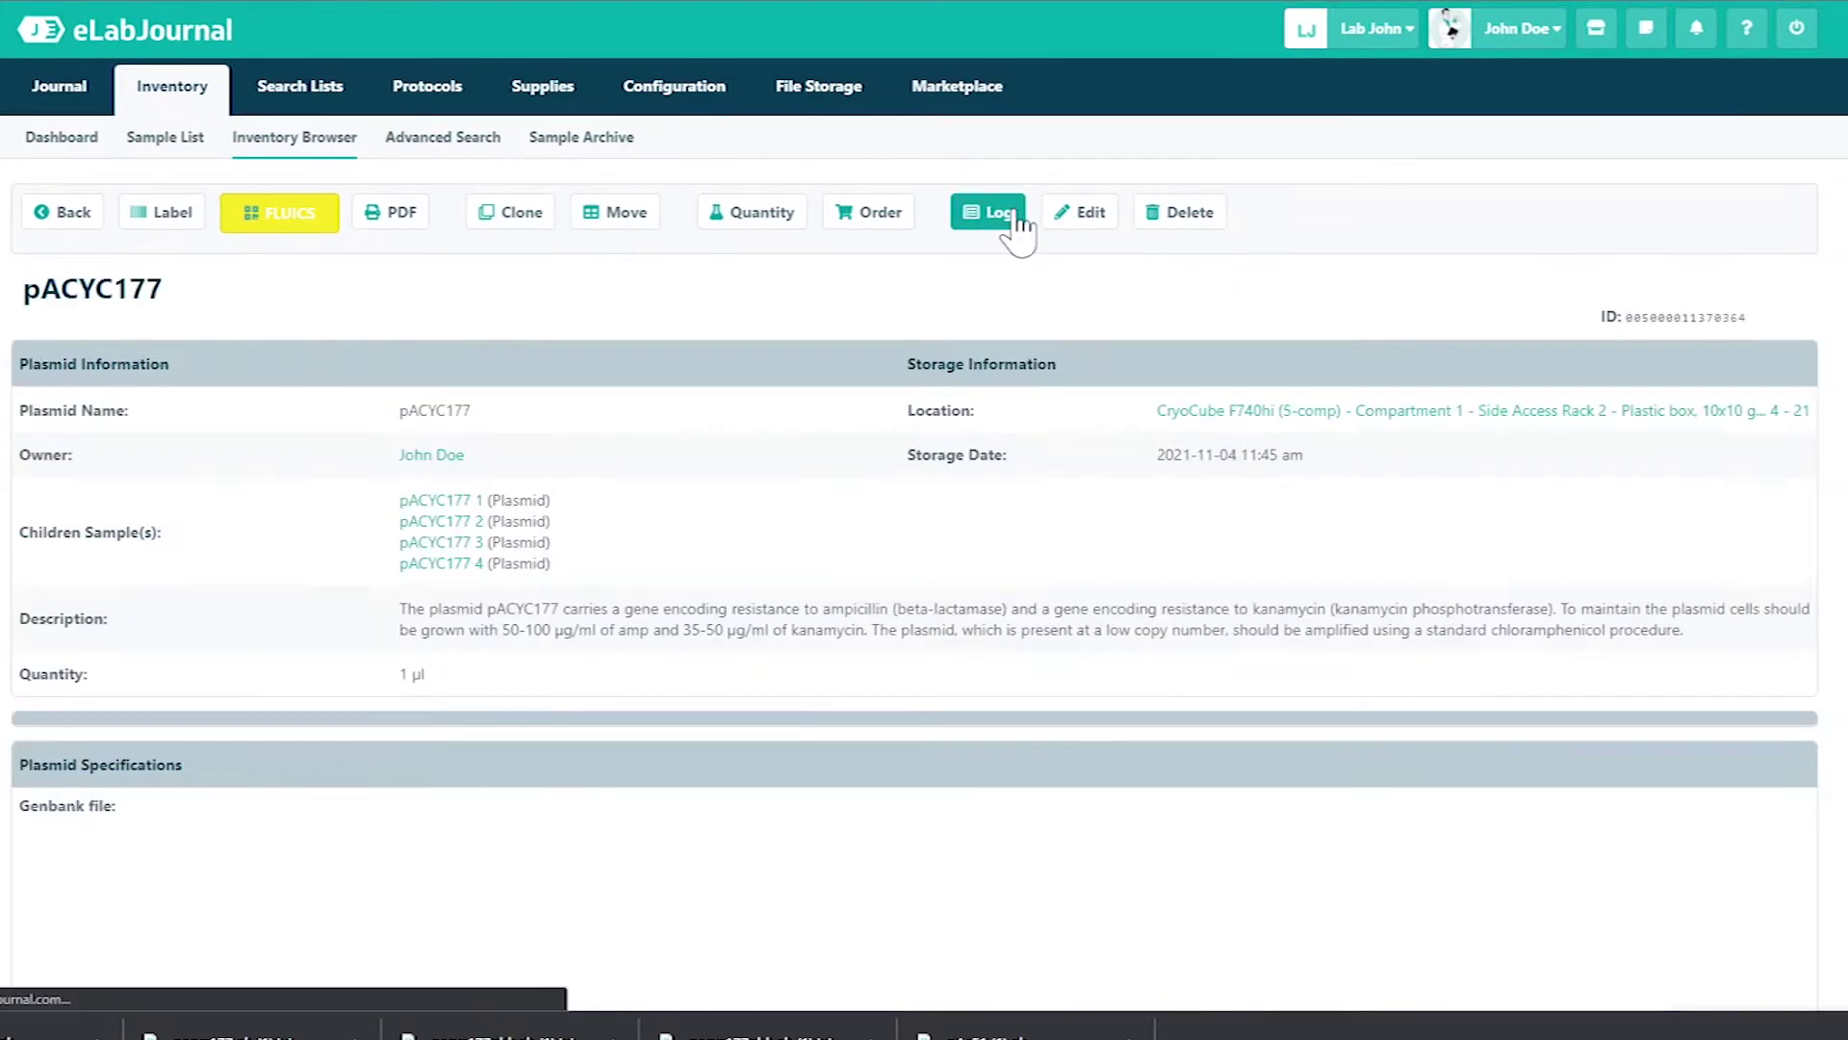
pyautogui.click(1091, 213)
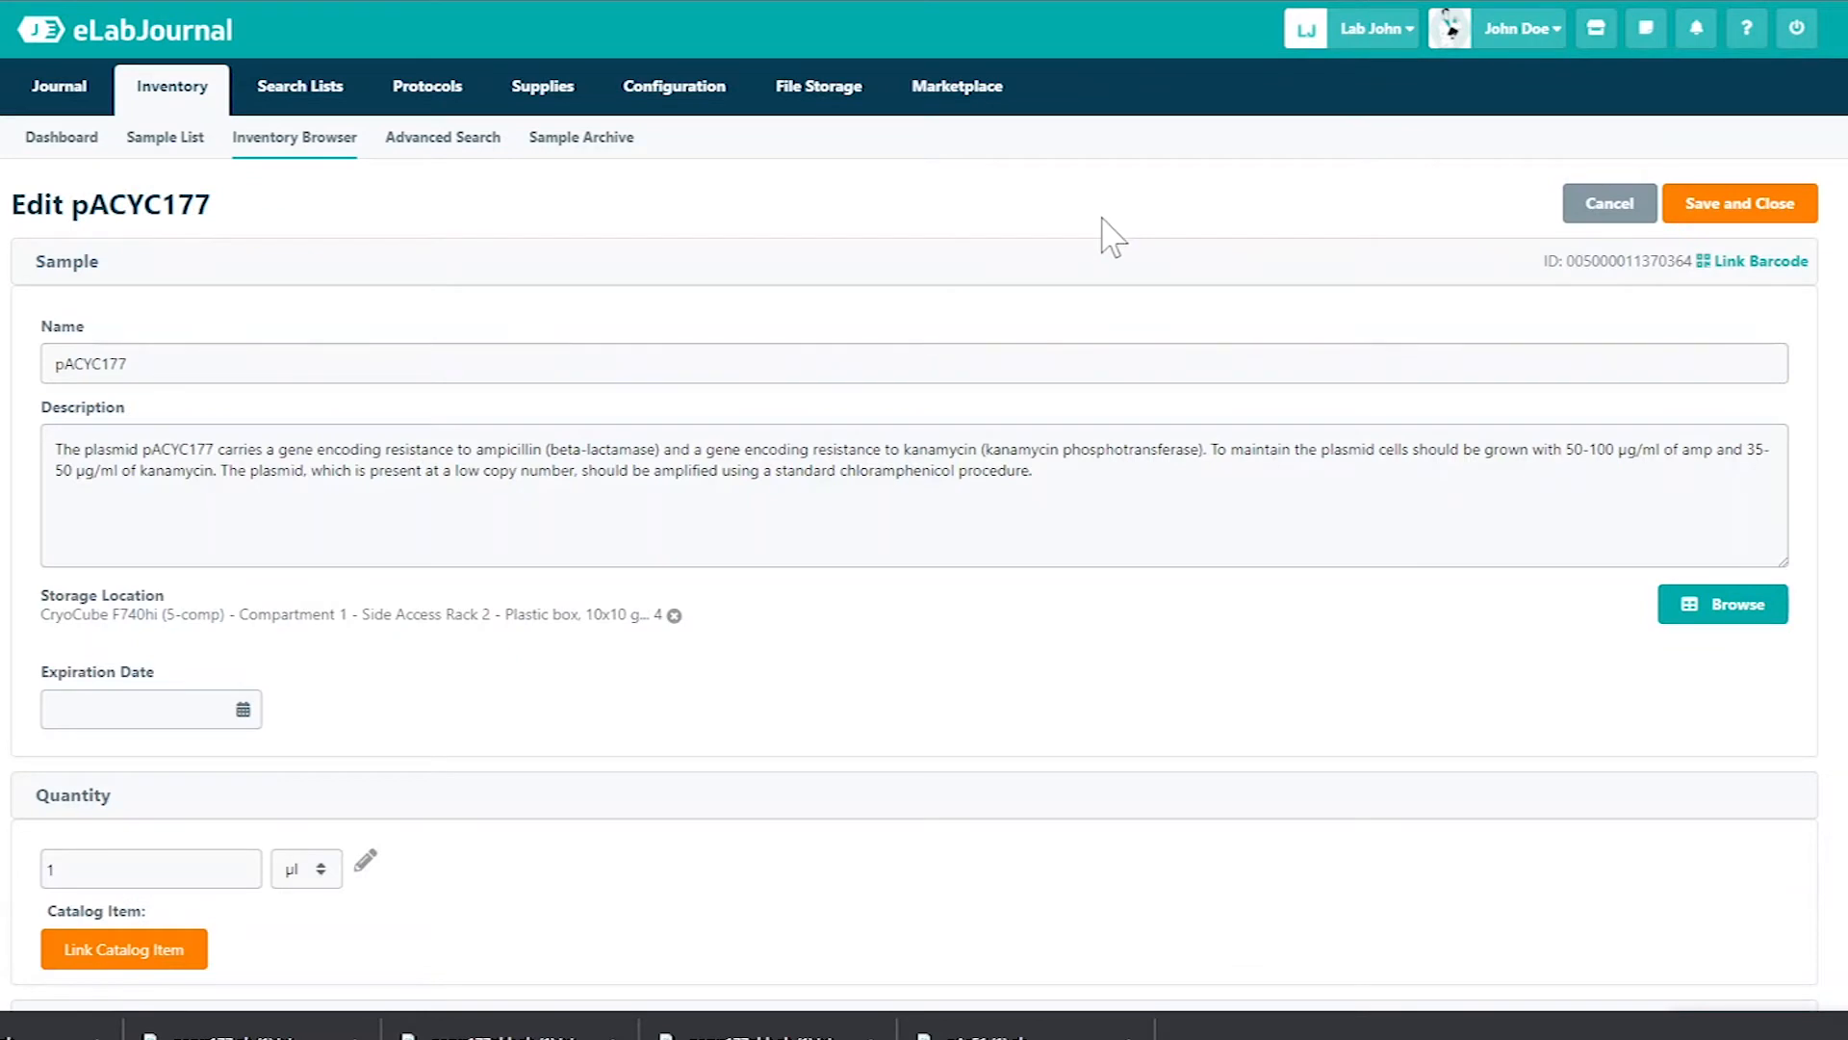
pyautogui.click(1739, 202)
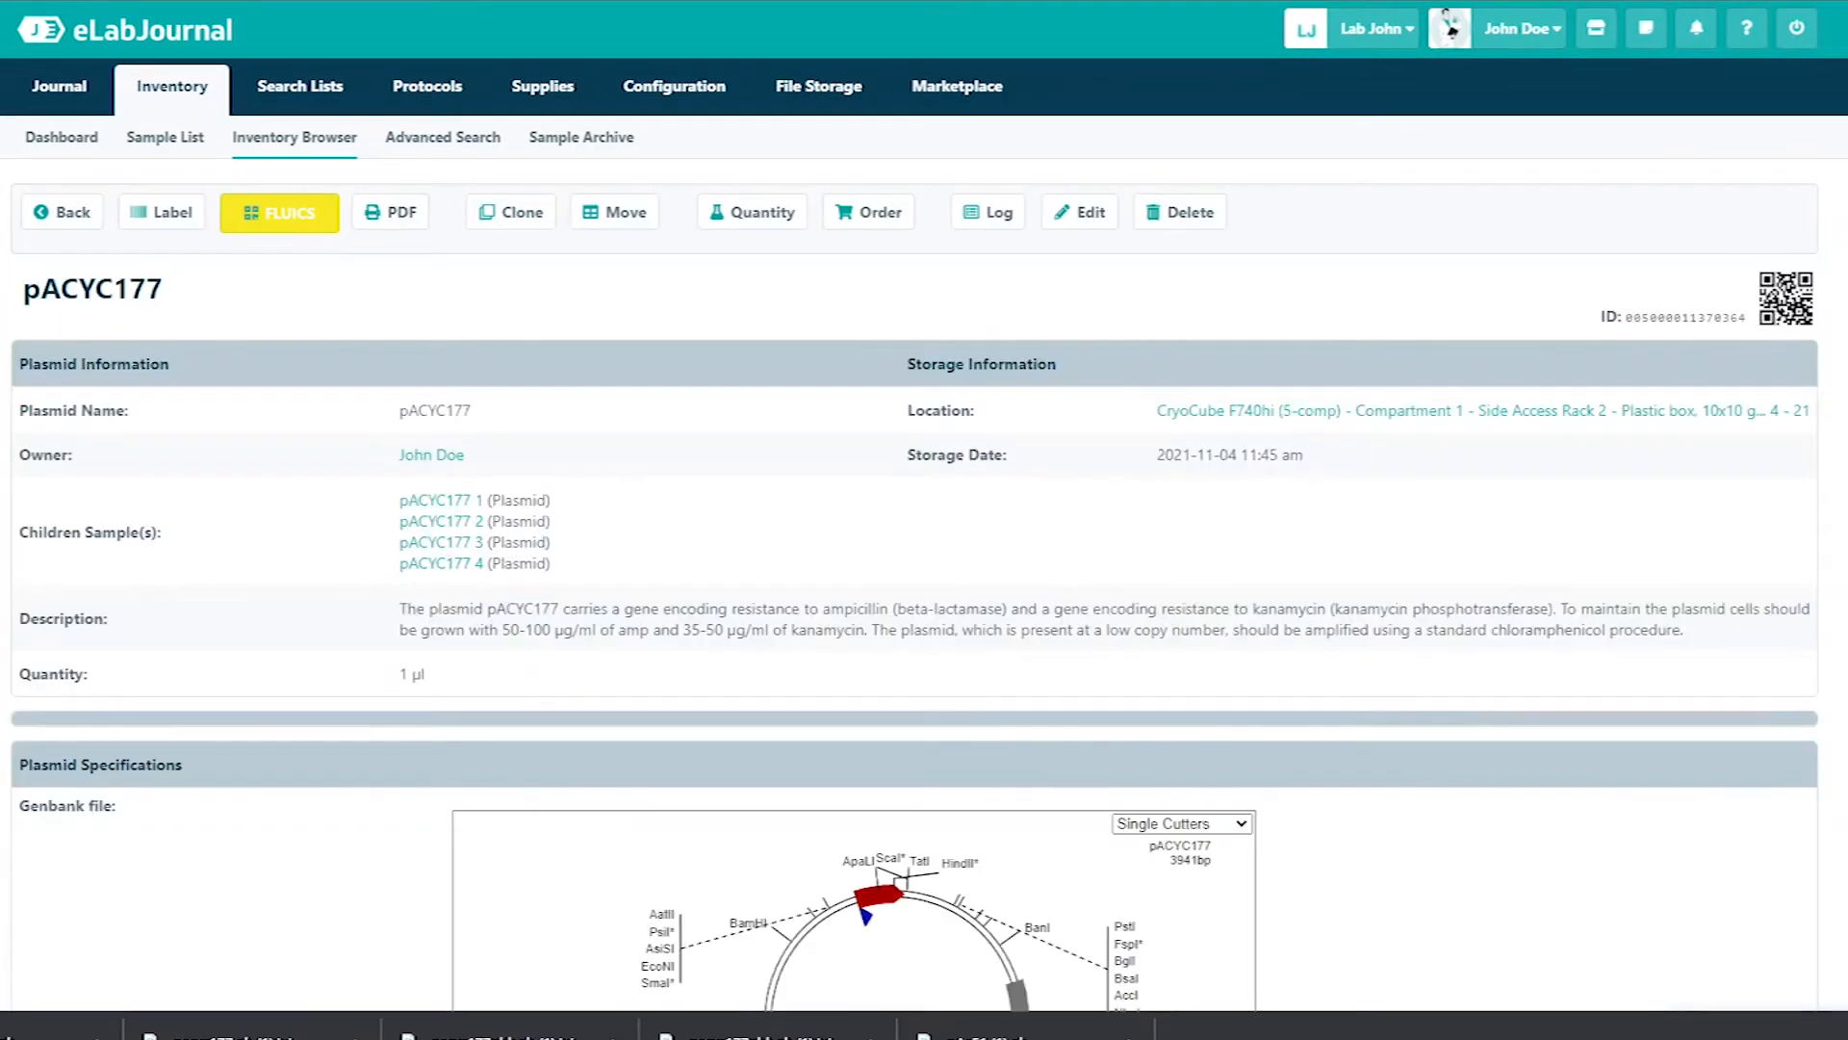
pyautogui.click(1189, 213)
# Confirm deleting pACYC177 and sort the Sample Archive by deletion date
pyautogui.click(1238, 185)
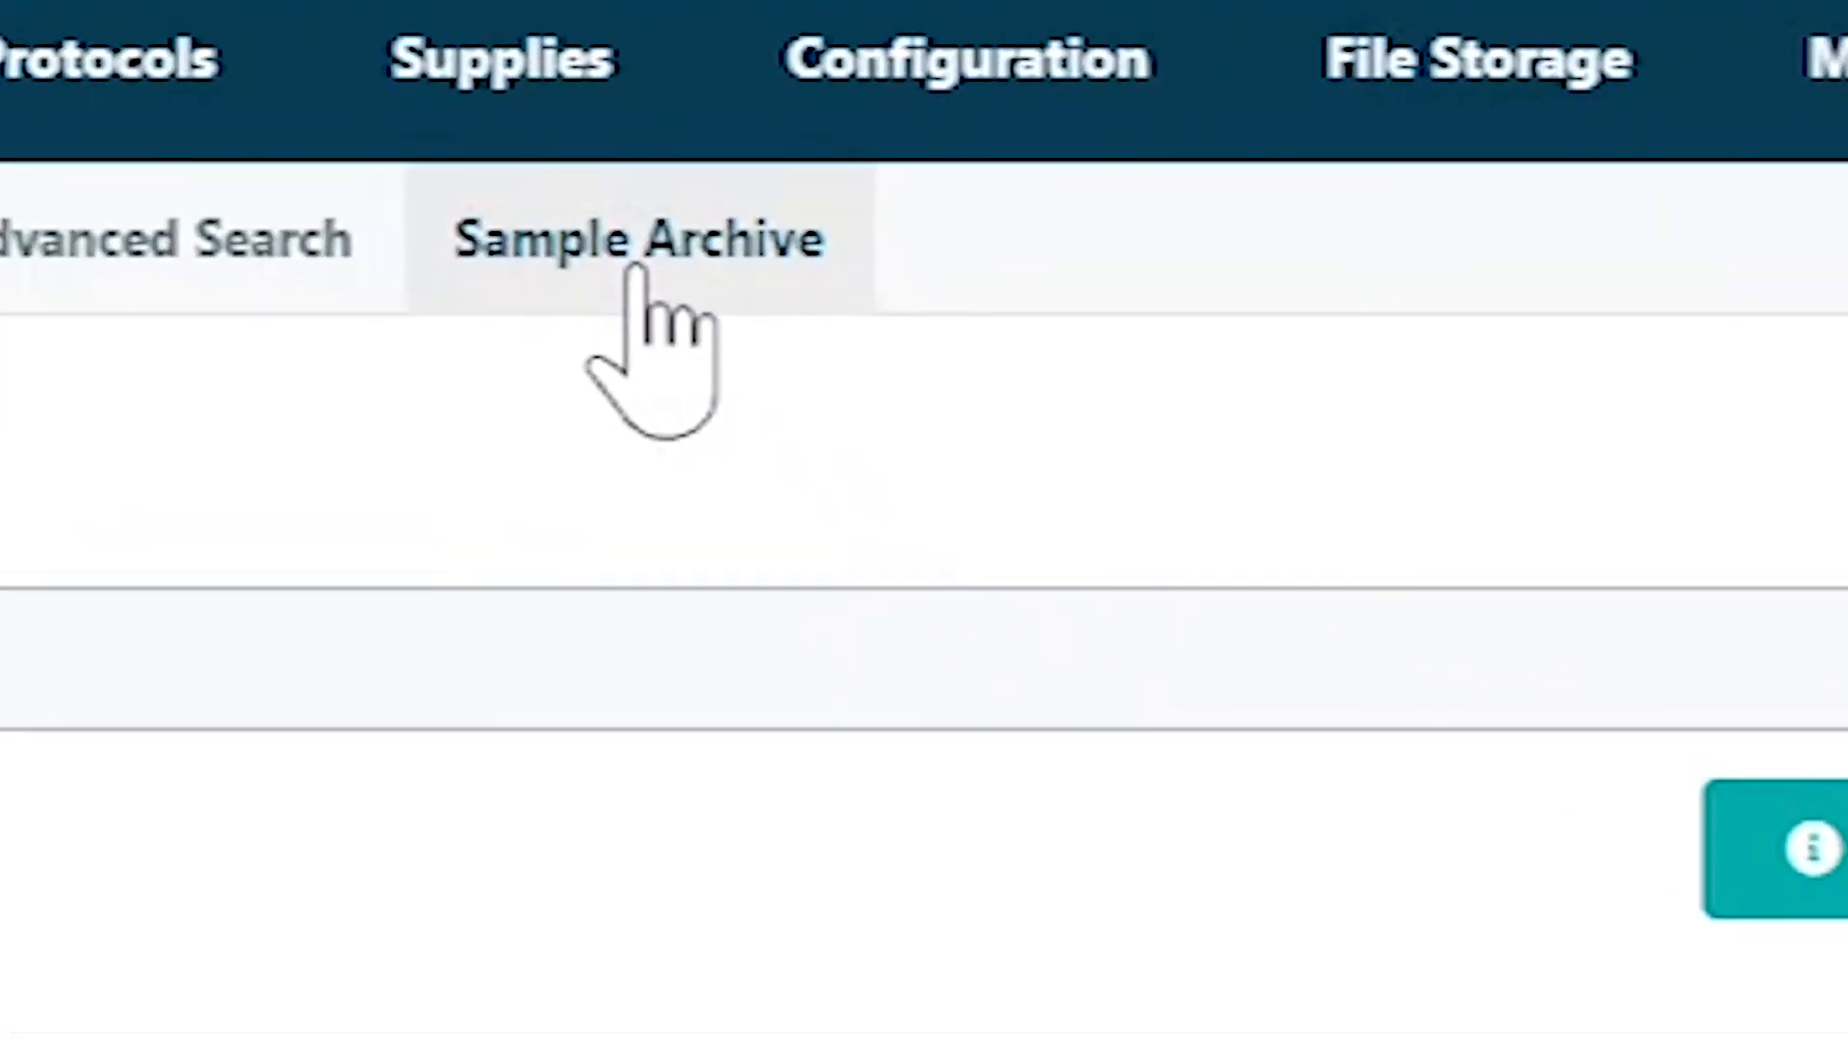
pyautogui.click(639, 276)
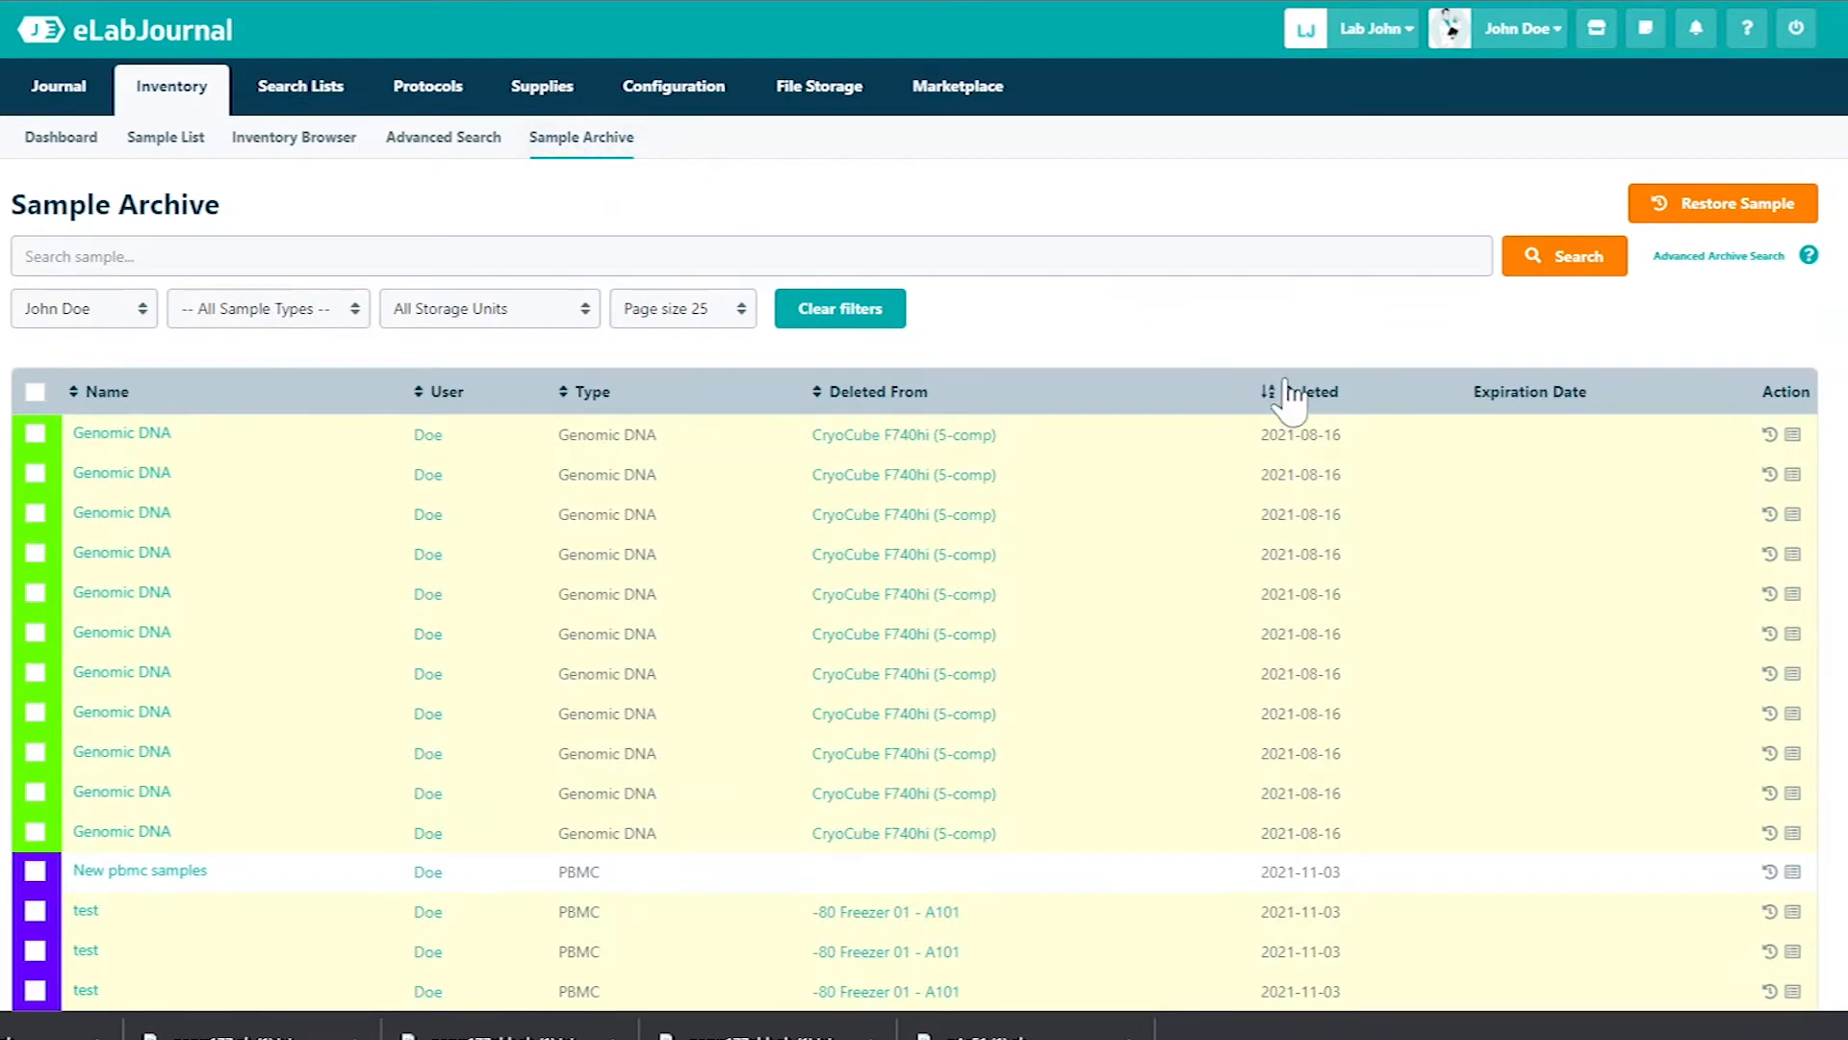
pyautogui.click(1307, 392)
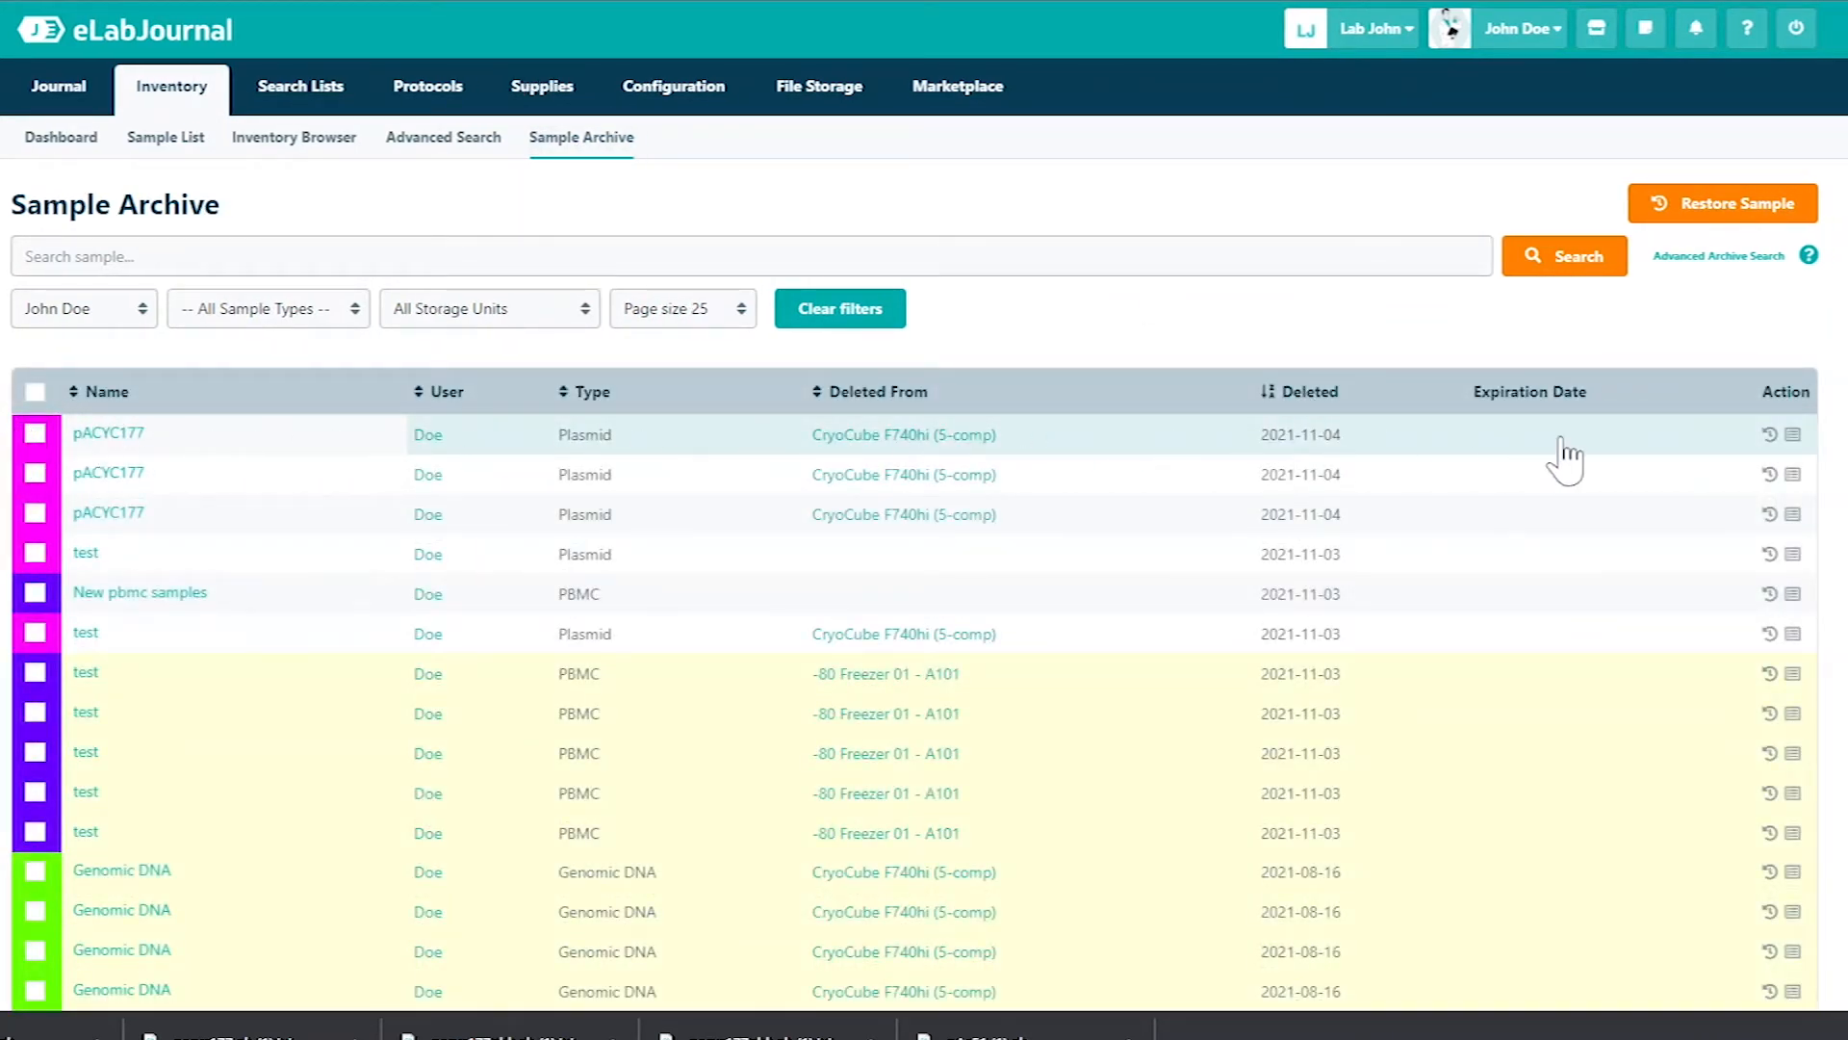
# Restore the archived pACYC177 into empty position 16 and view it in its box
pyautogui.click(1769, 433)
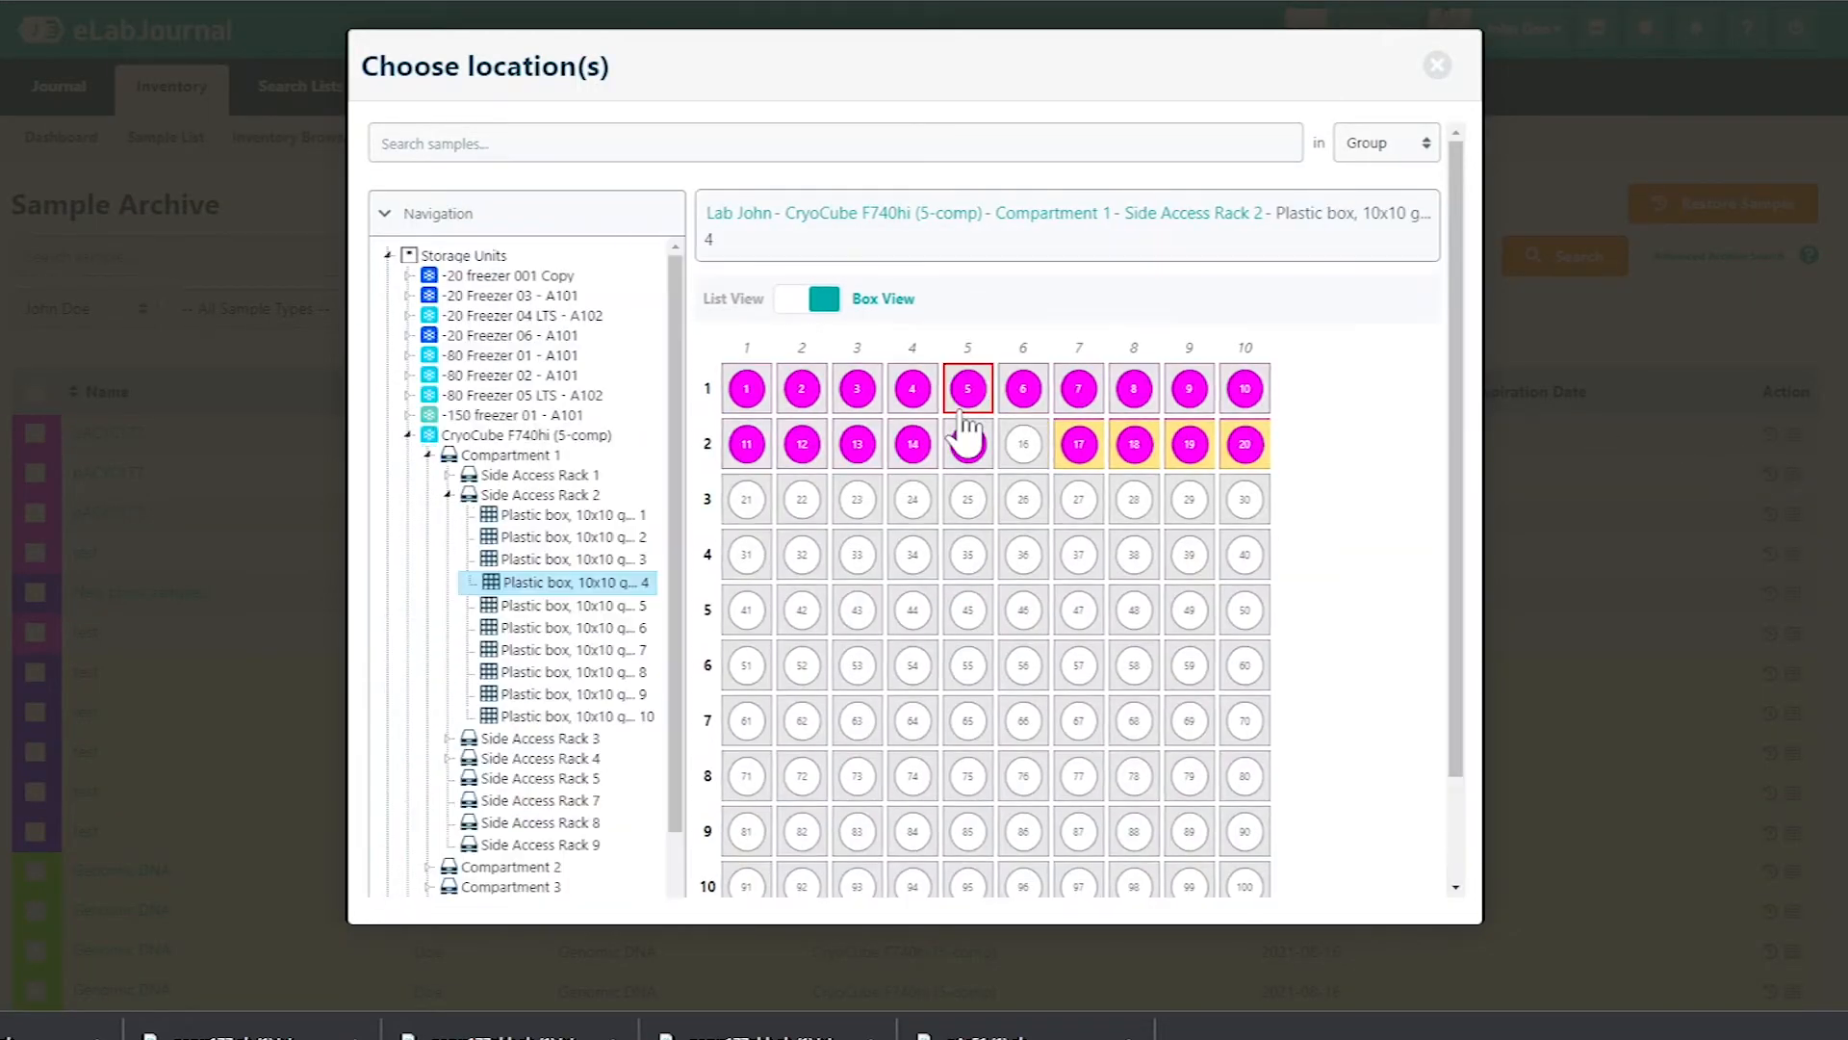
pyautogui.click(1029, 451)
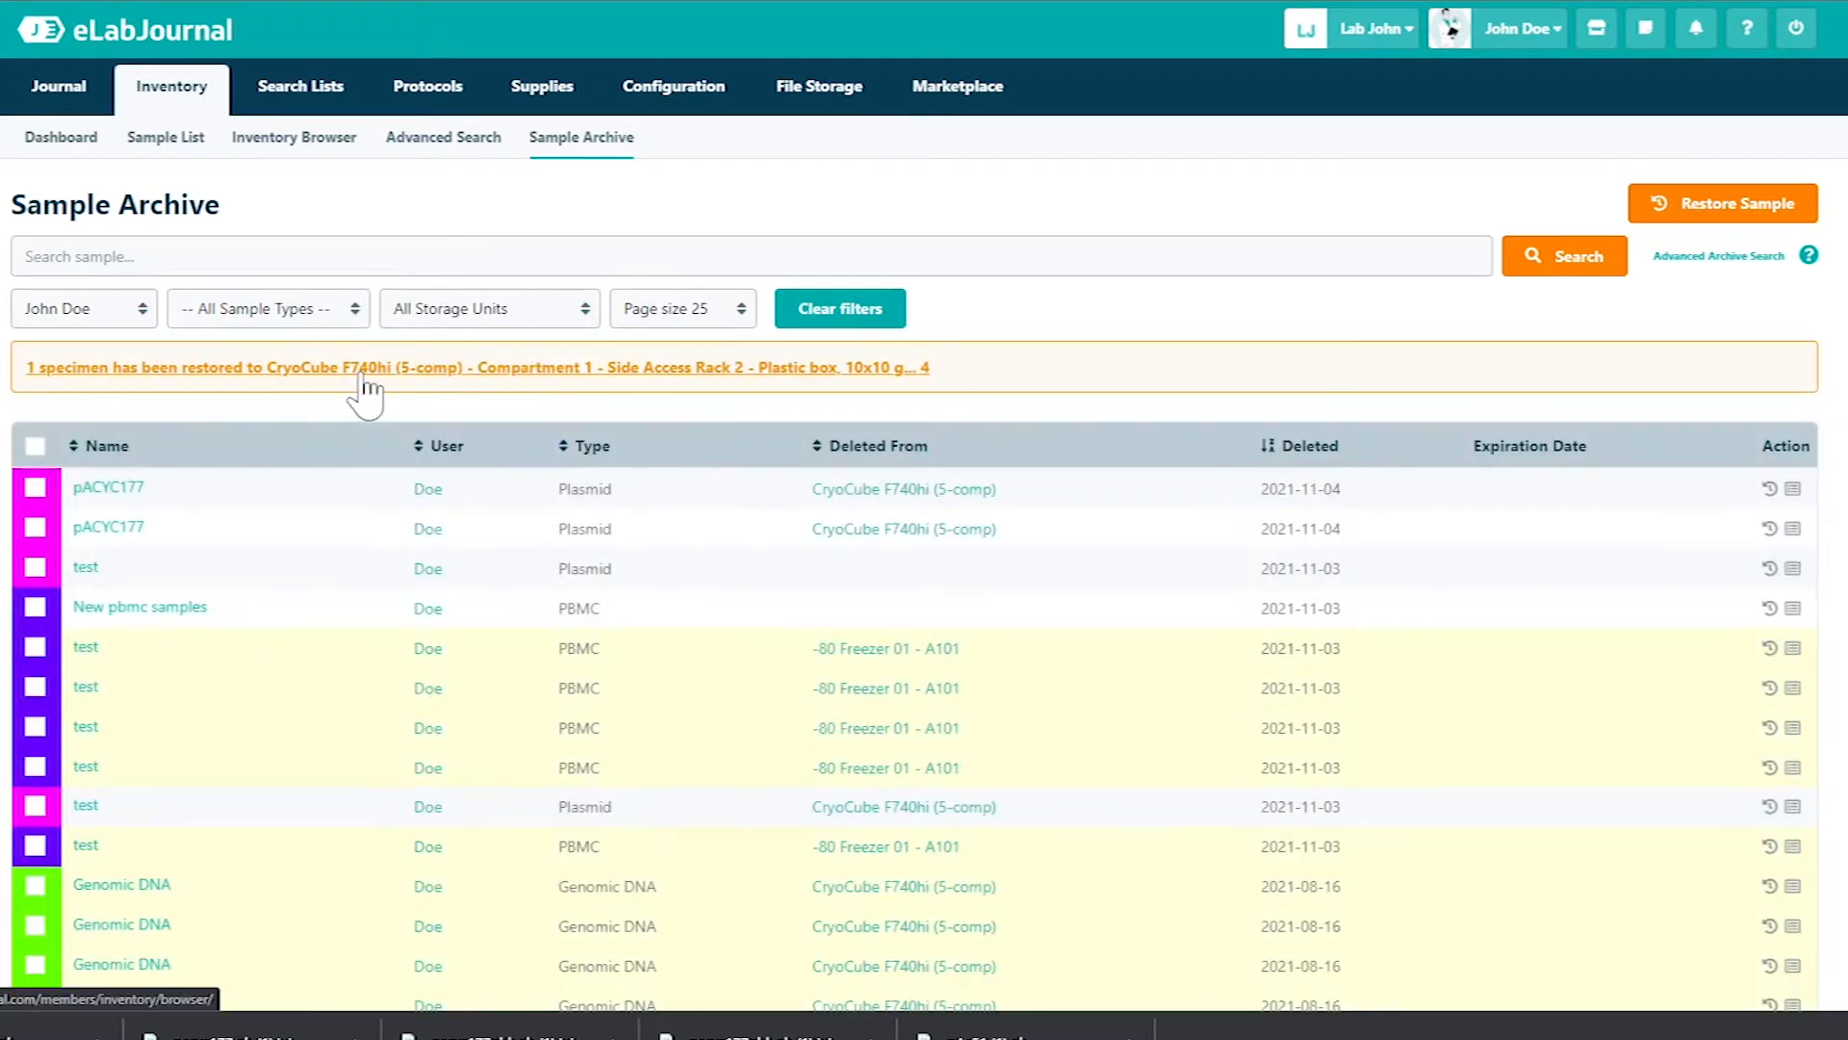
pyautogui.click(369, 371)
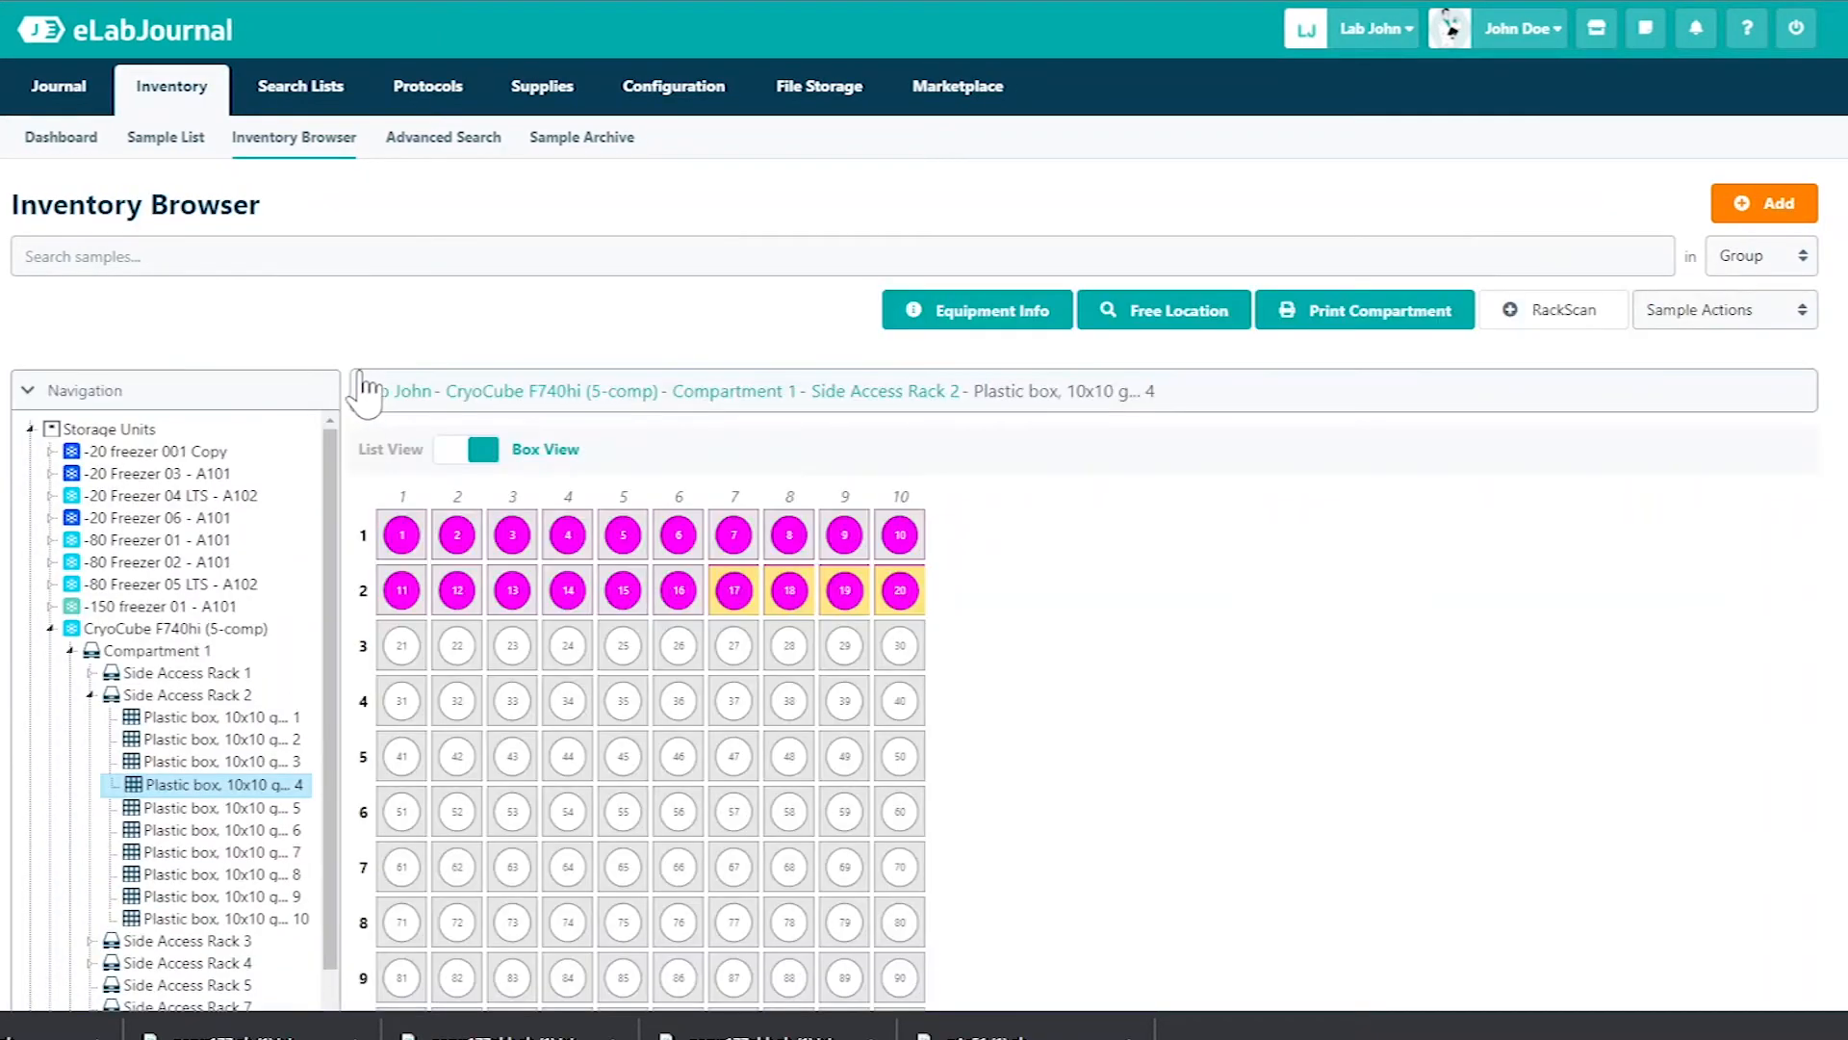
pyautogui.click(677, 589)
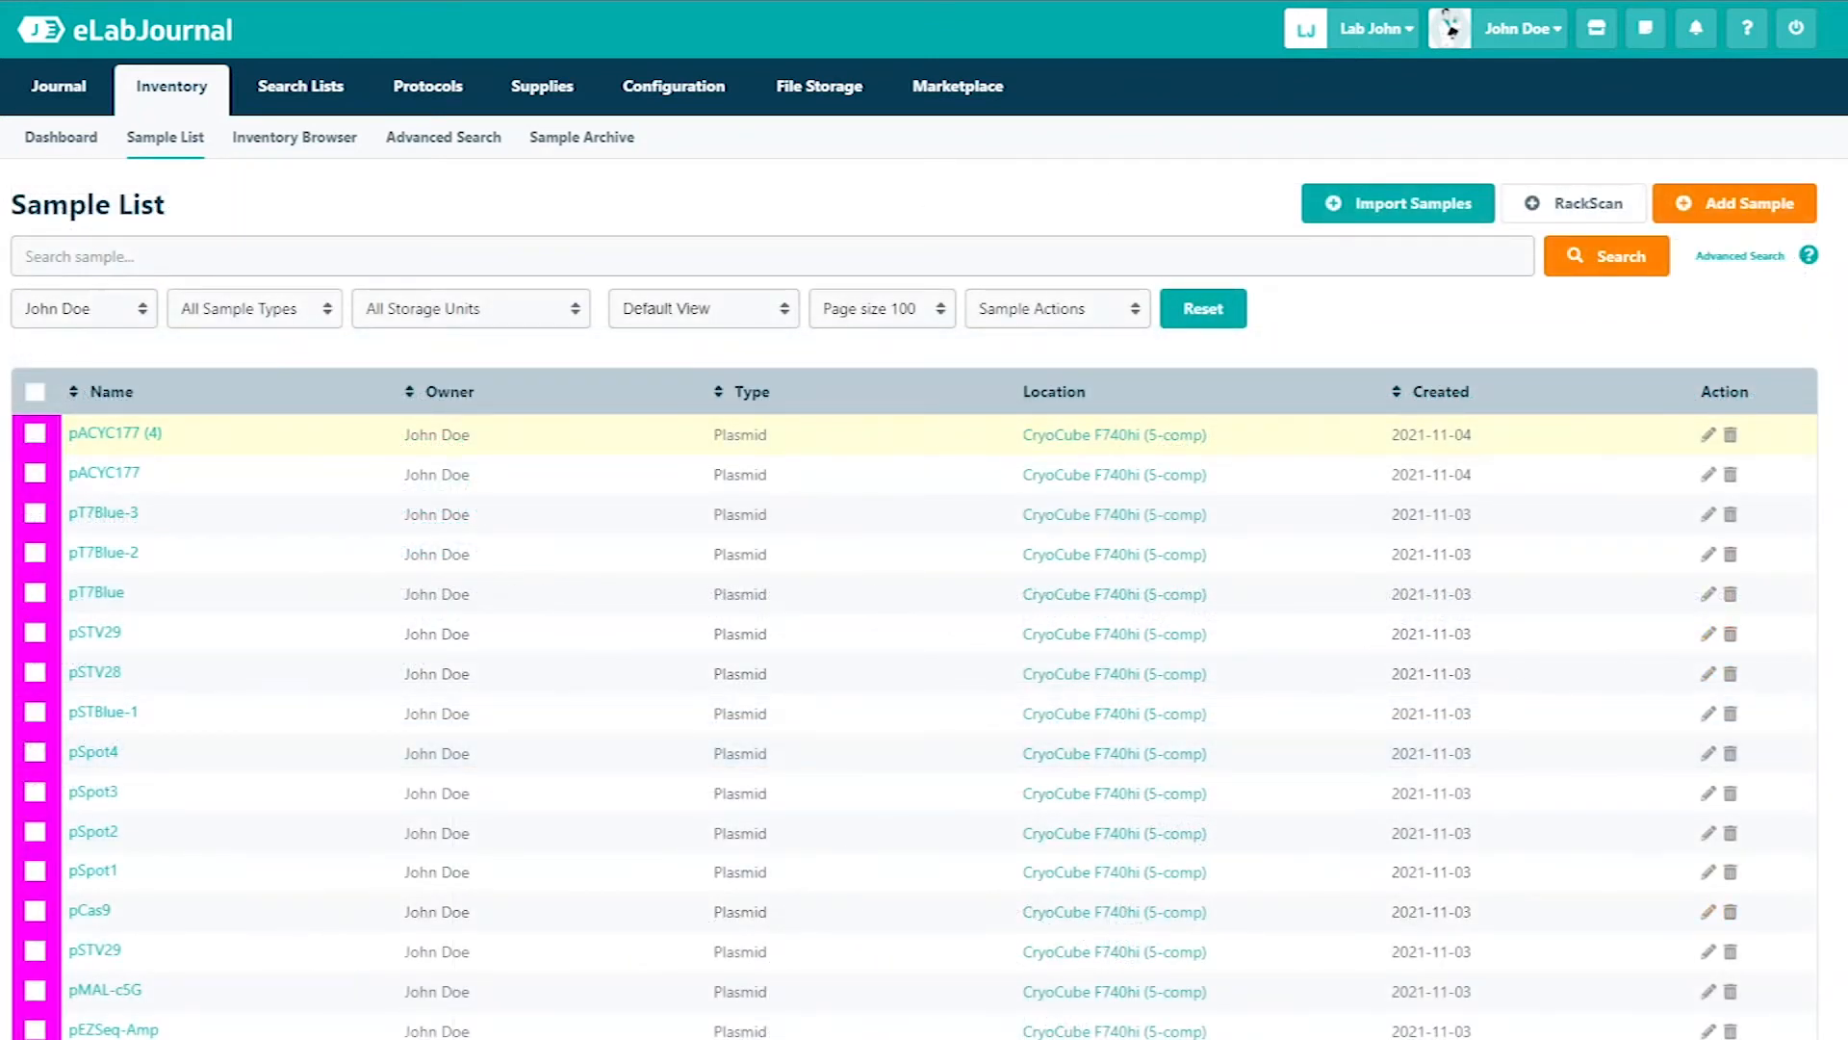
# Filter the Sample List to Plasmid samples in the CryoCube F740hi (5-comp) storage unit
pyautogui.click(142, 308)
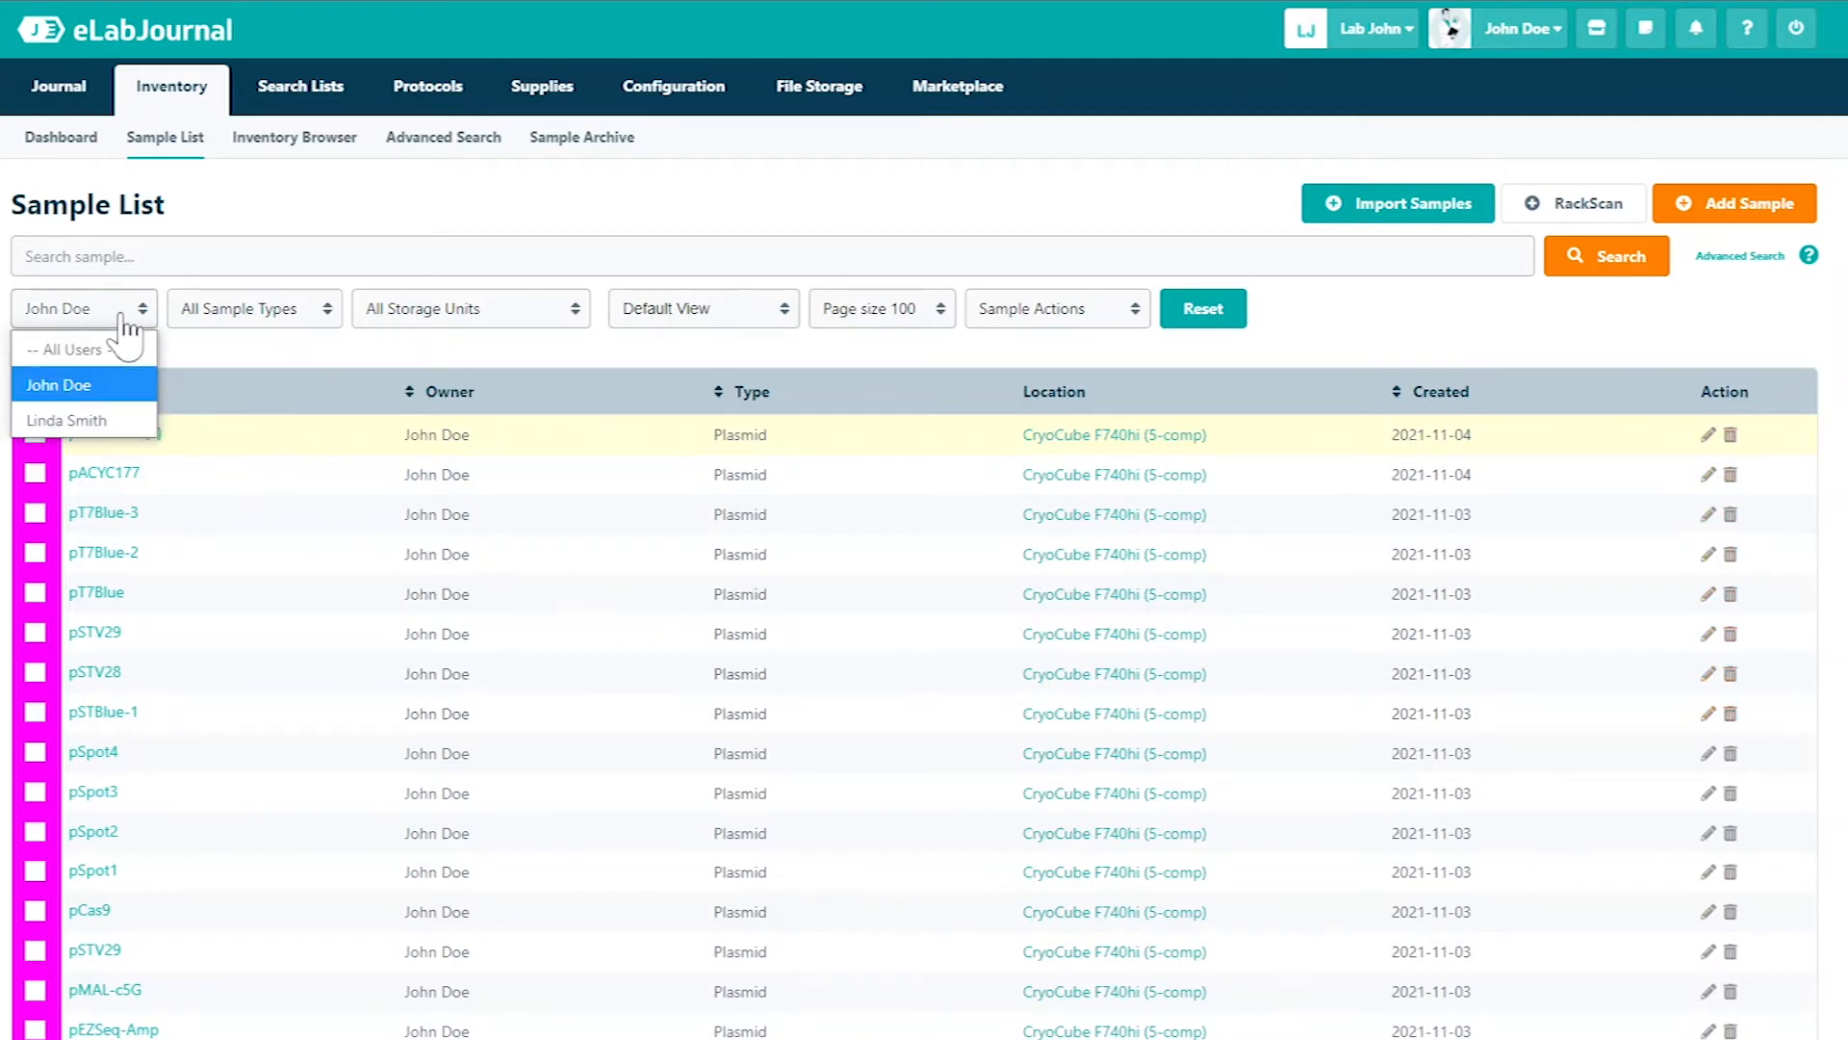
pyautogui.click(329, 308)
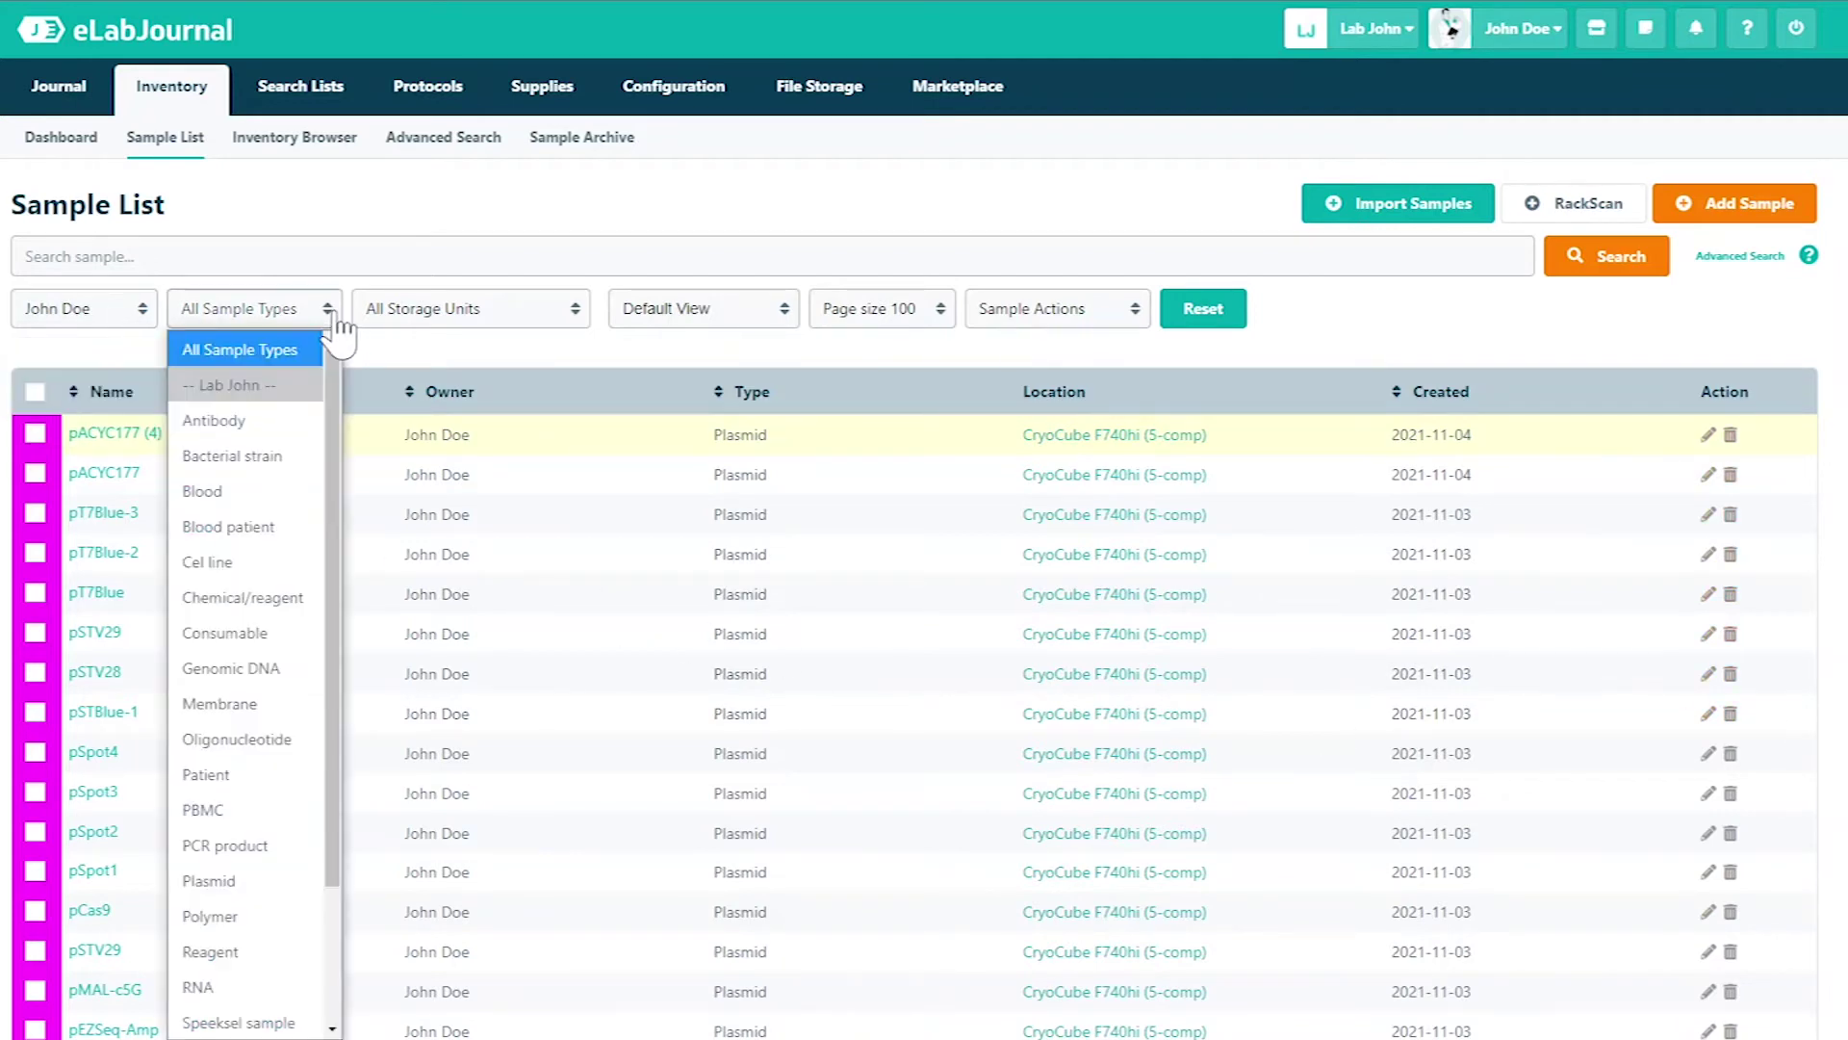
pyautogui.click(208, 880)
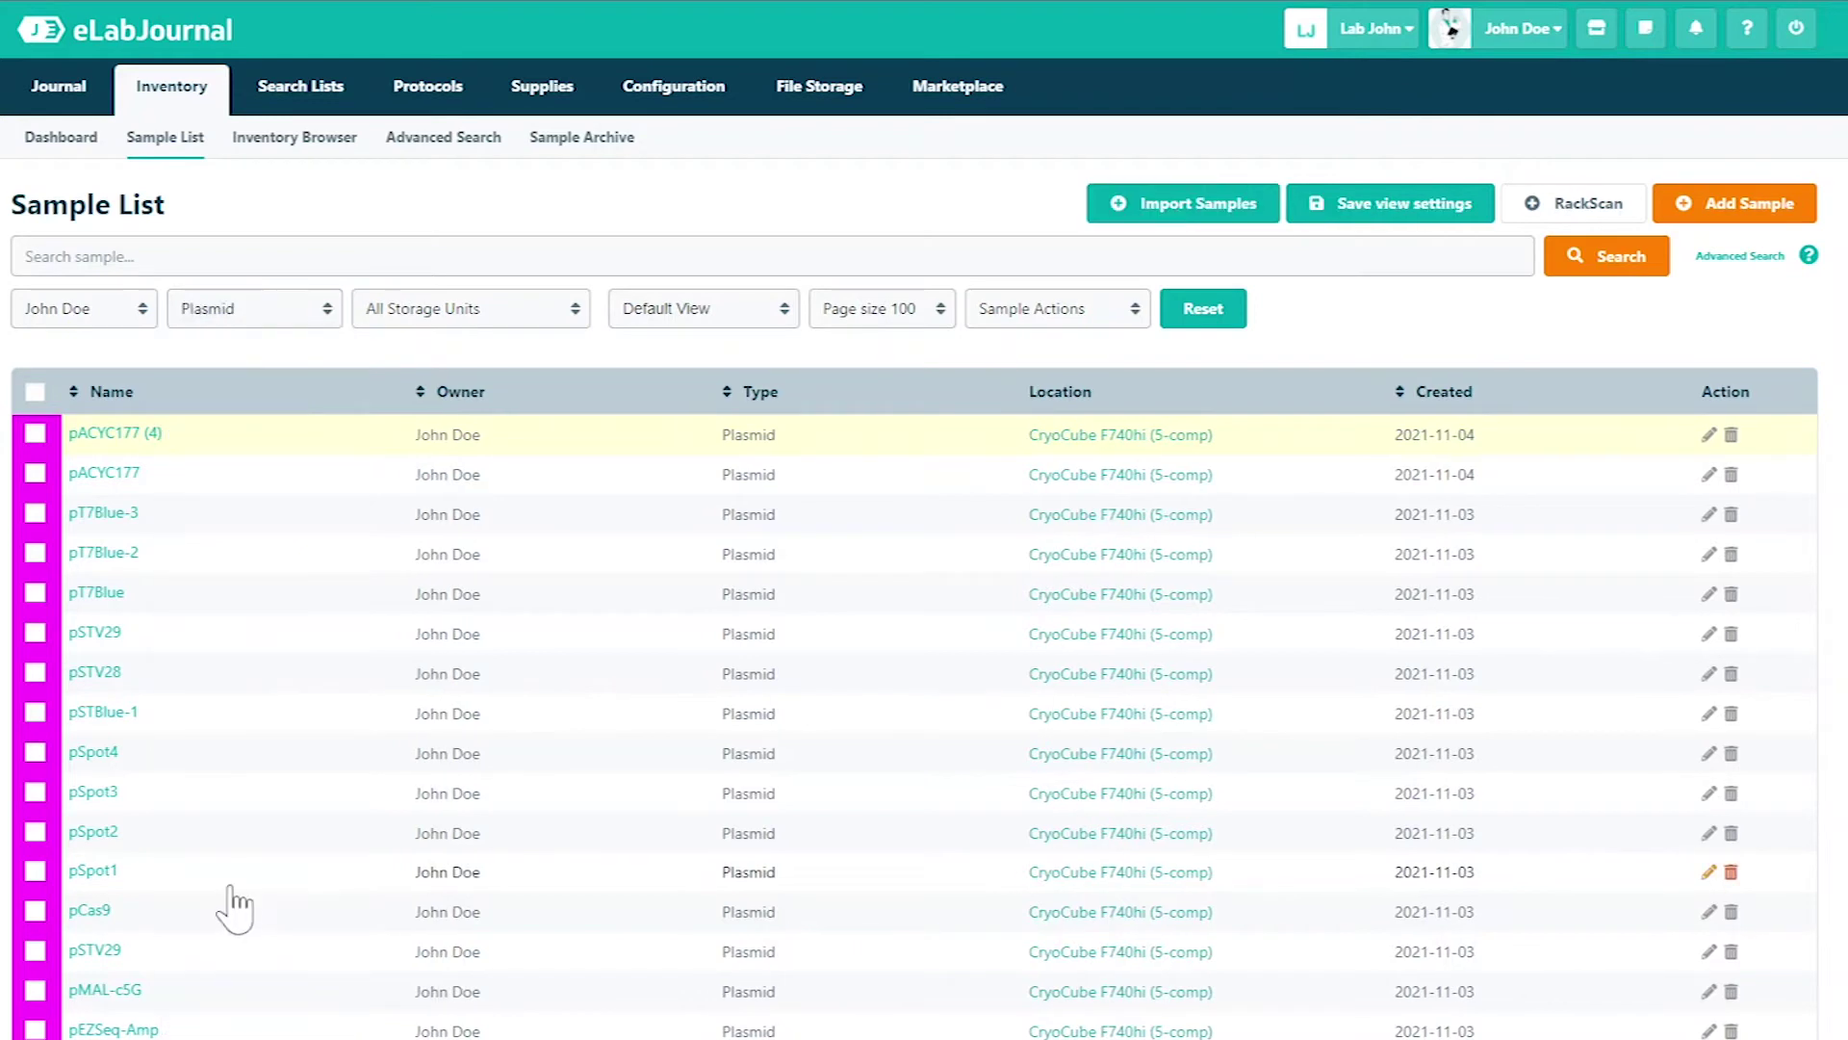
pyautogui.click(567, 315)
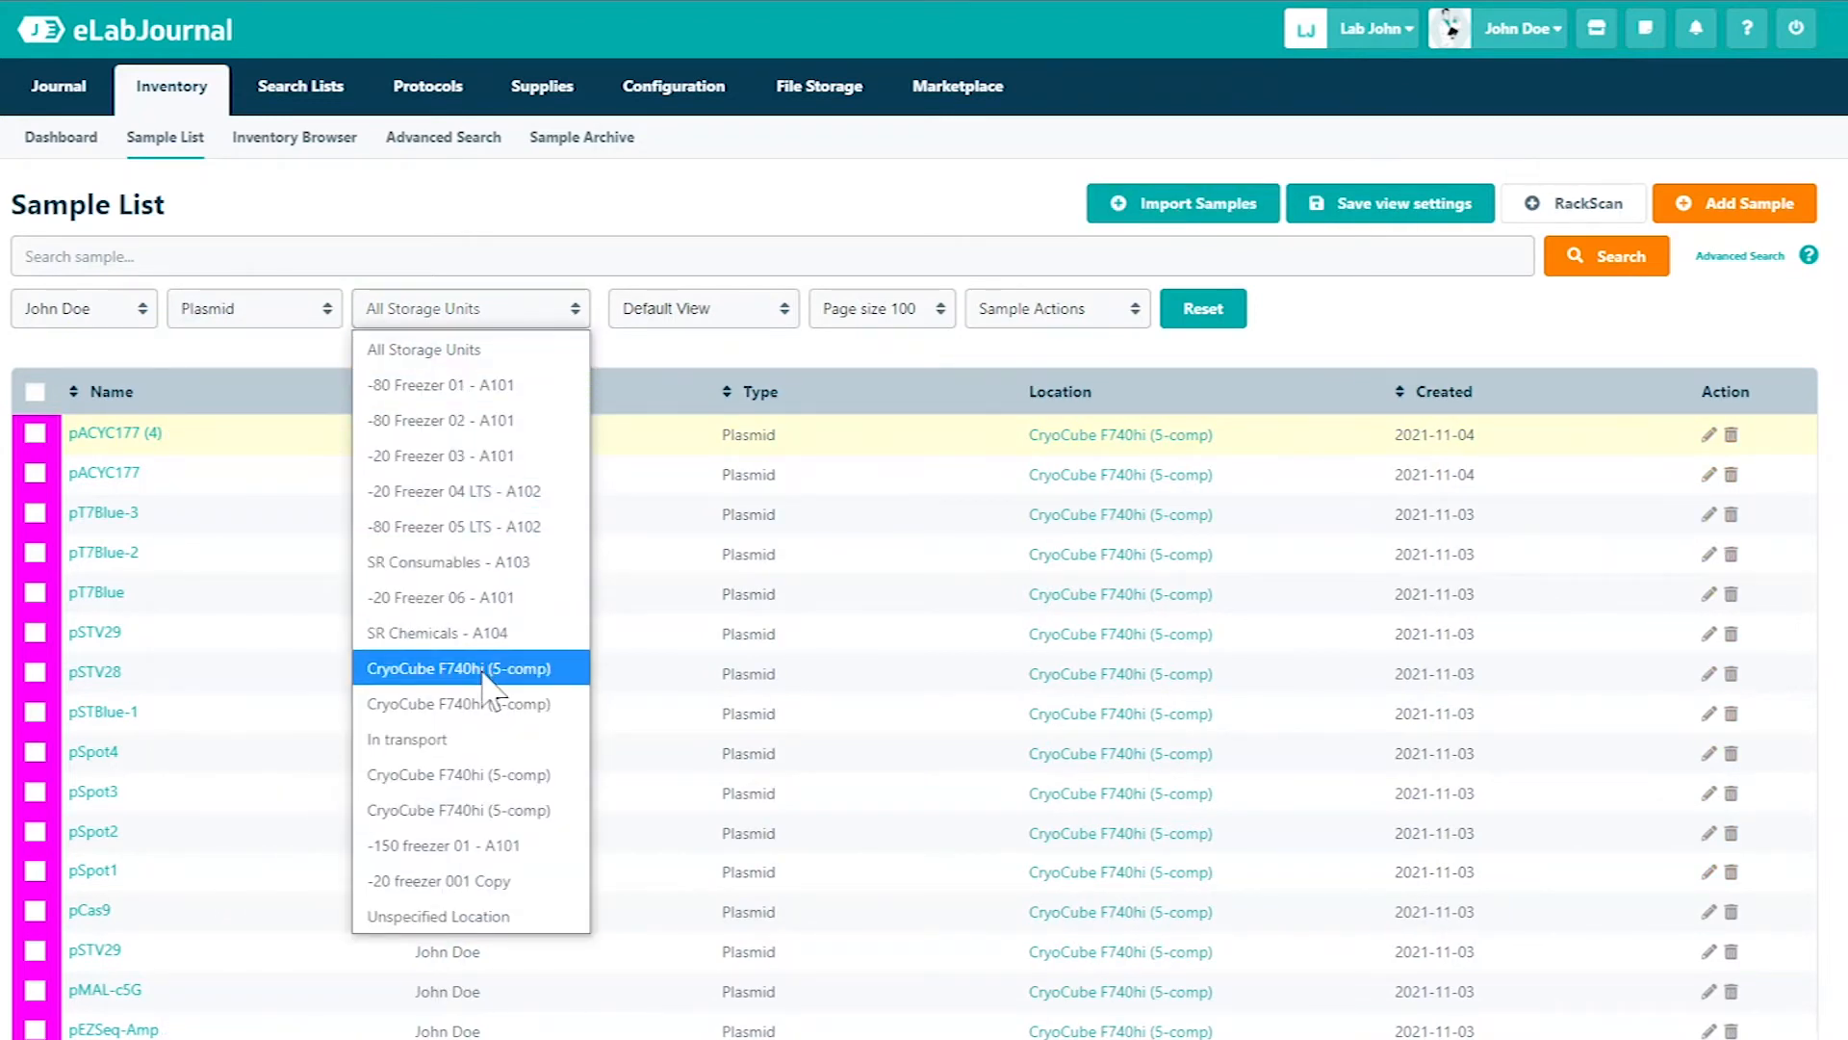
pyautogui.click(488, 680)
pyautogui.click(736, 308)
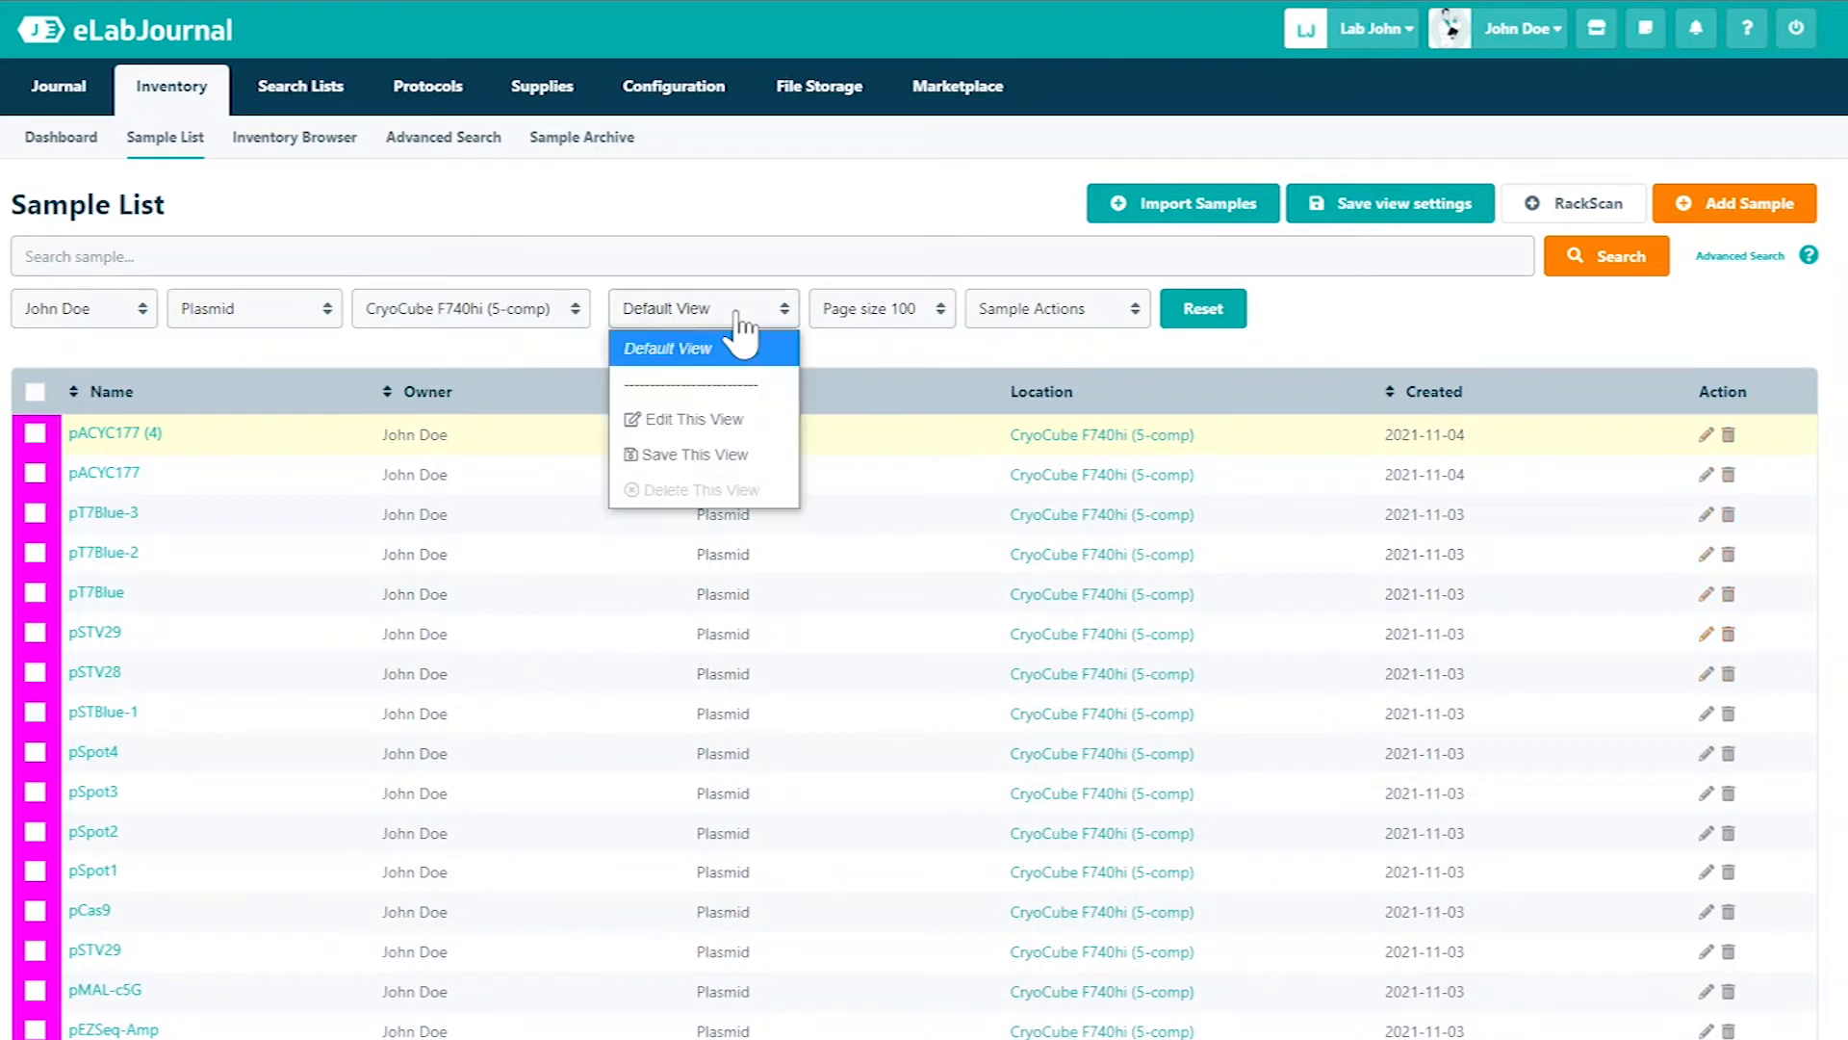
# Add Quantity to the selected columns and sort the table by Quantity, descending
pyautogui.click(694, 420)
pyautogui.click(519, 369)
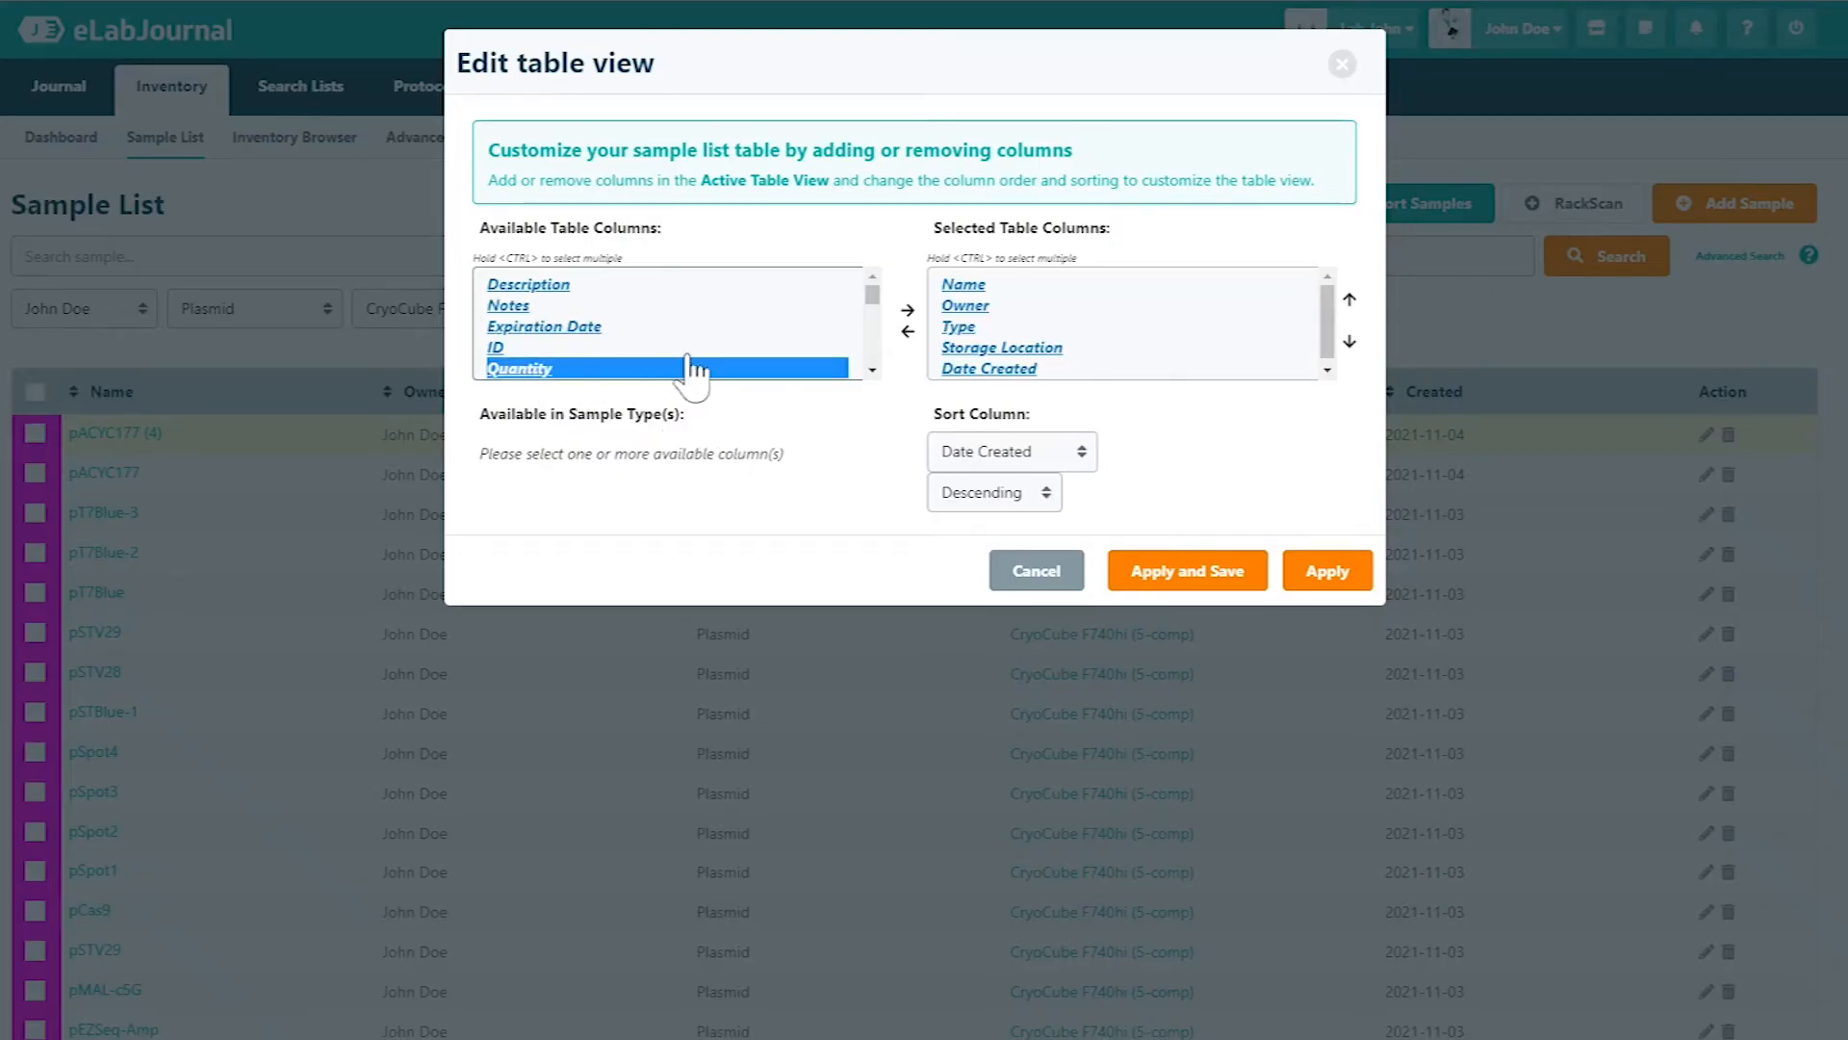
pyautogui.click(907, 310)
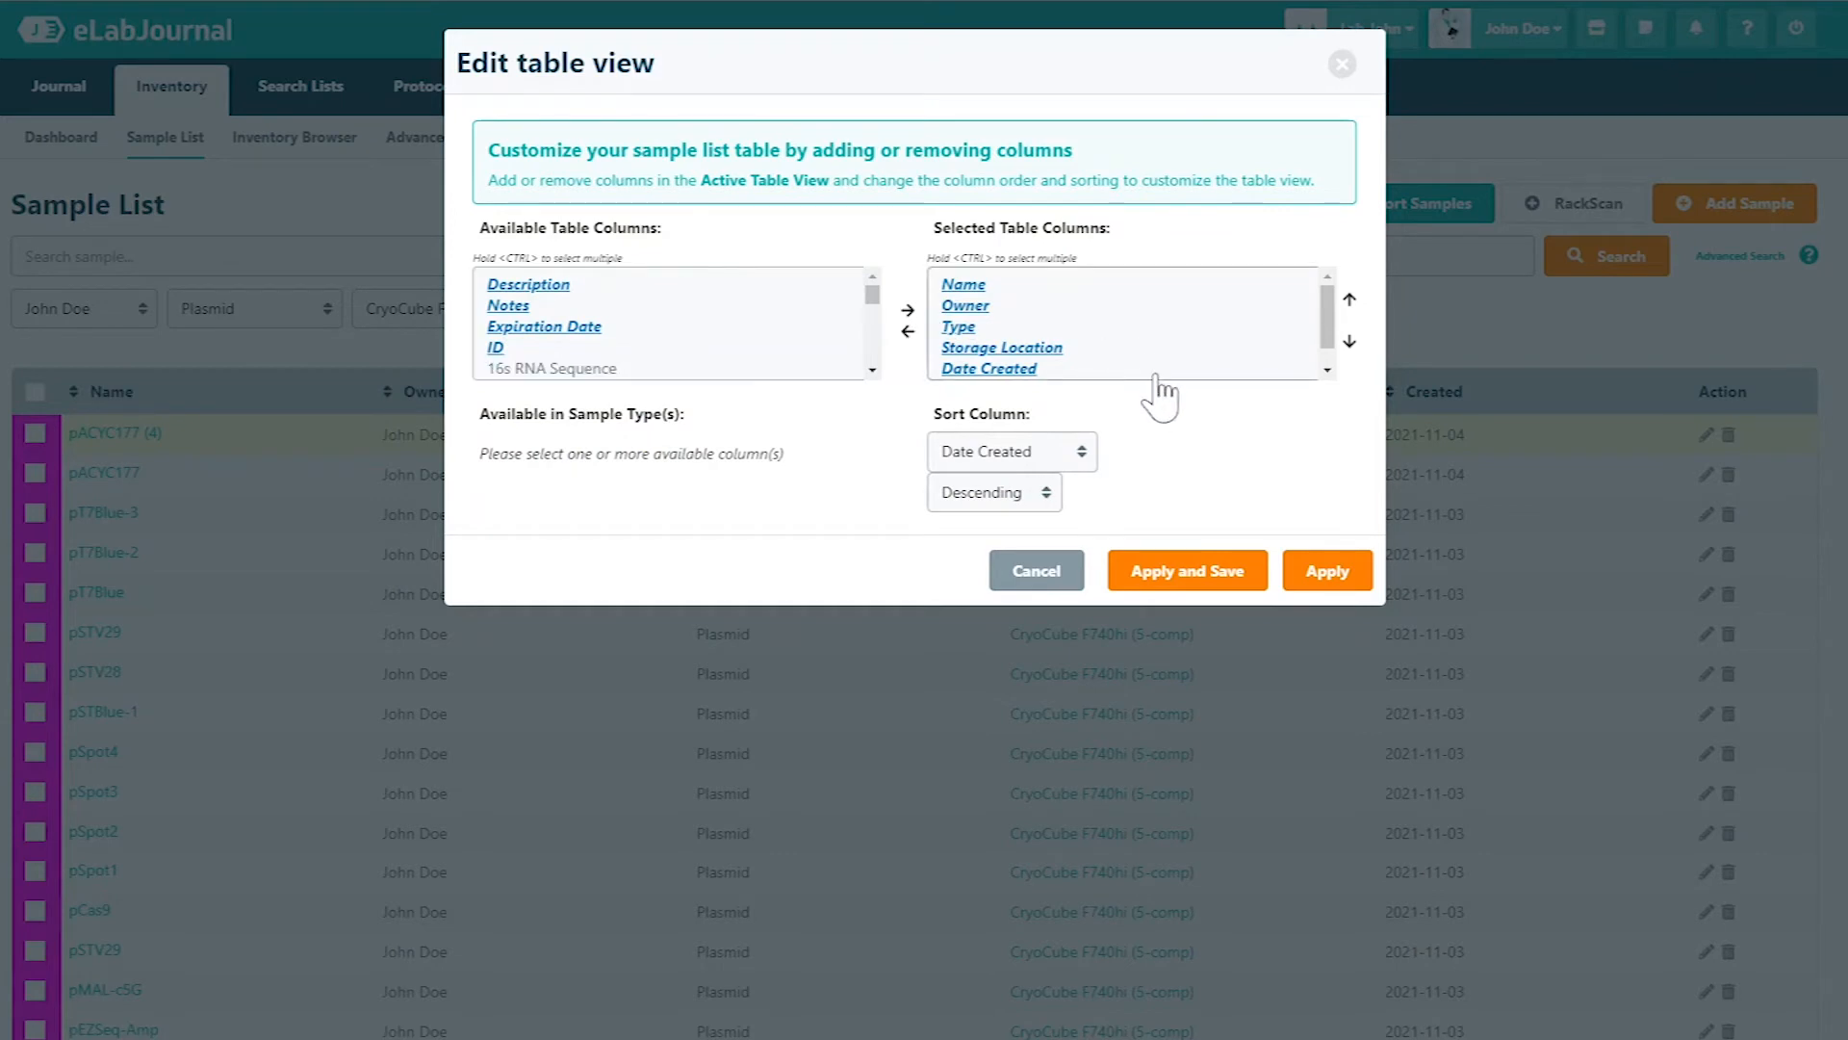
pyautogui.click(1069, 450)
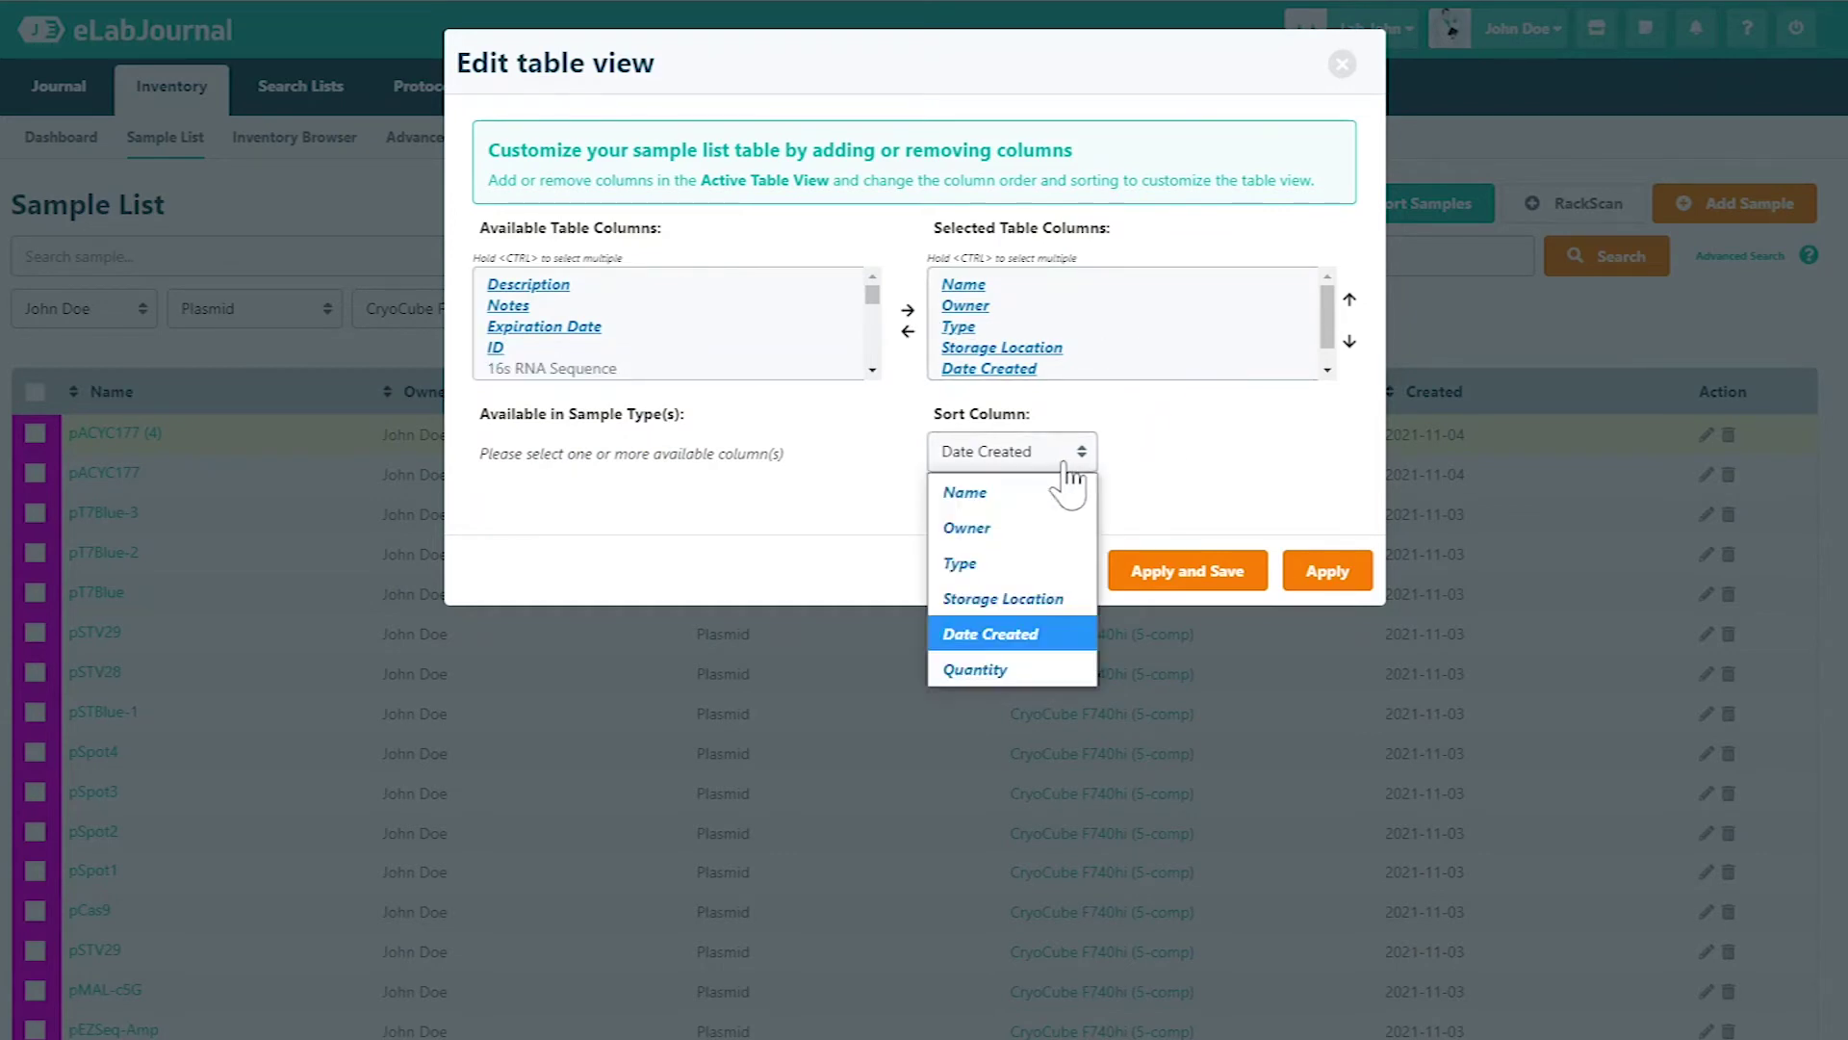
pyautogui.click(984, 669)
pyautogui.click(994, 492)
pyautogui.click(1011, 570)
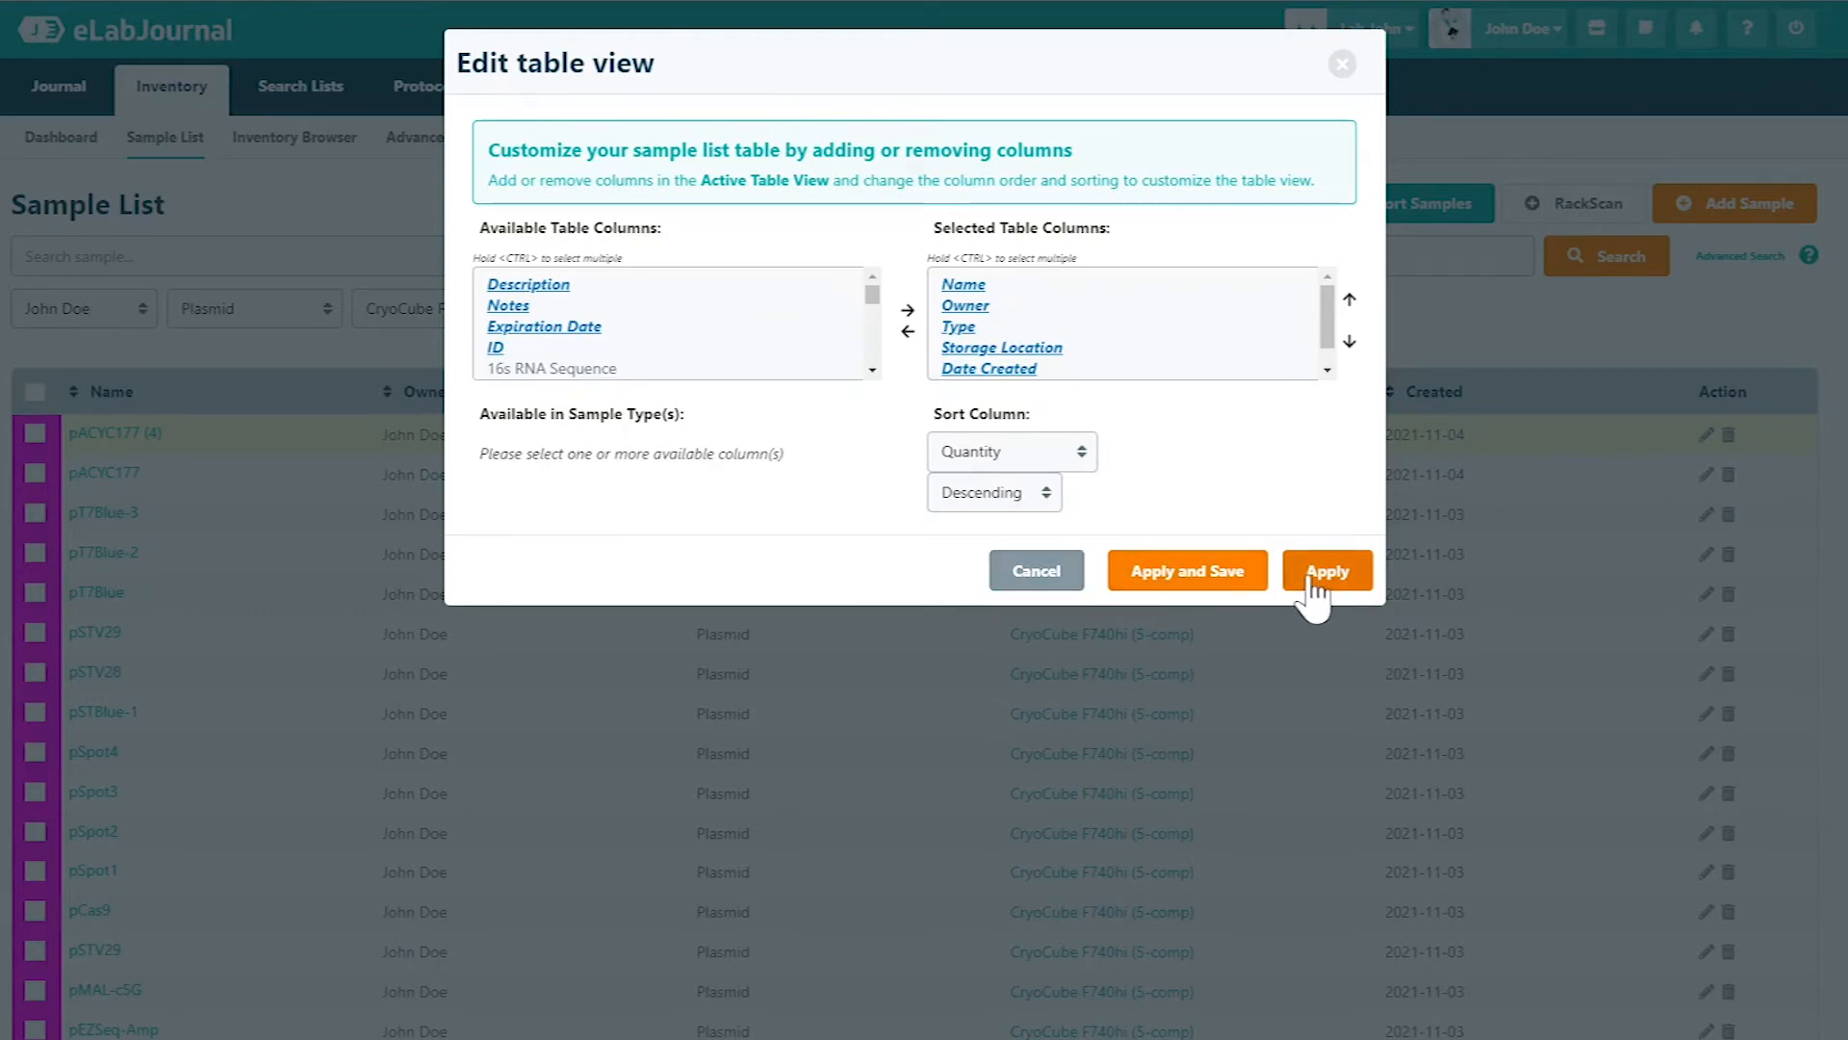
# Apply the layout and save it as a new view named 'Quantity View'
pyautogui.click(1205, 572)
pyautogui.click(829, 181)
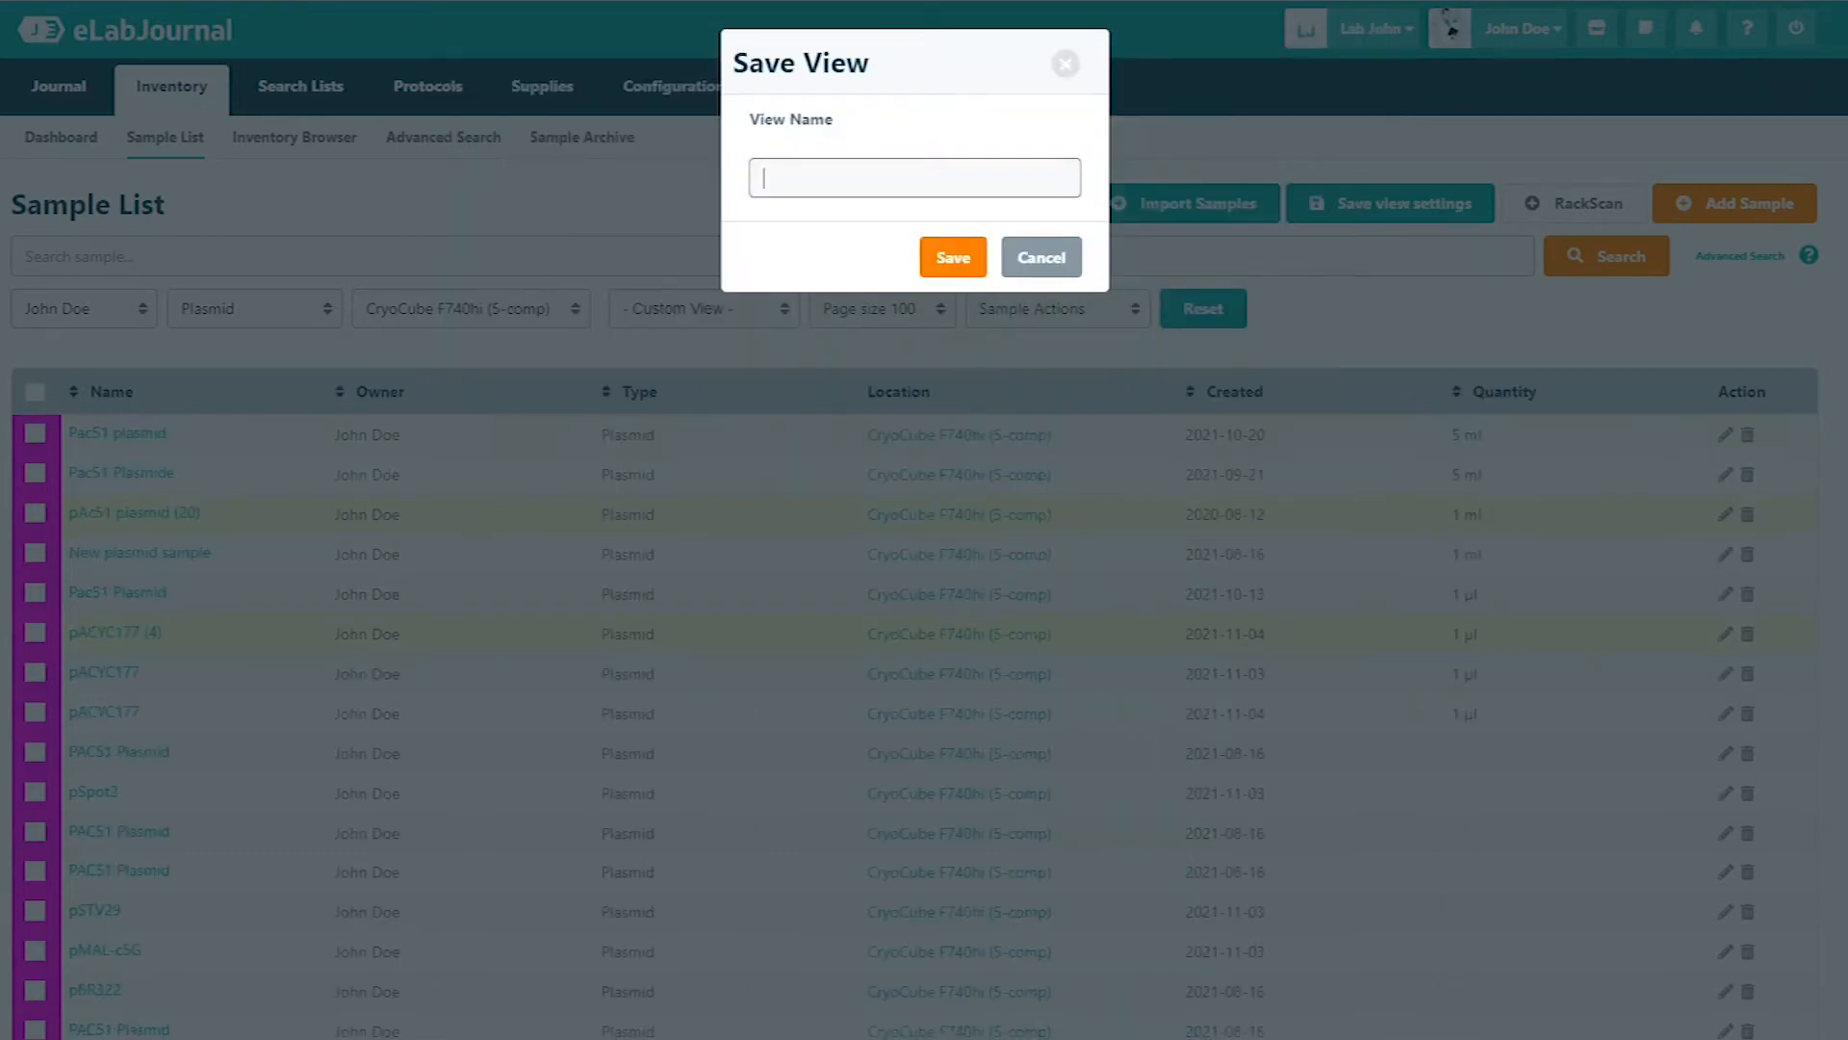
pyautogui.write('cuantity Vie')
pyautogui.write('w')
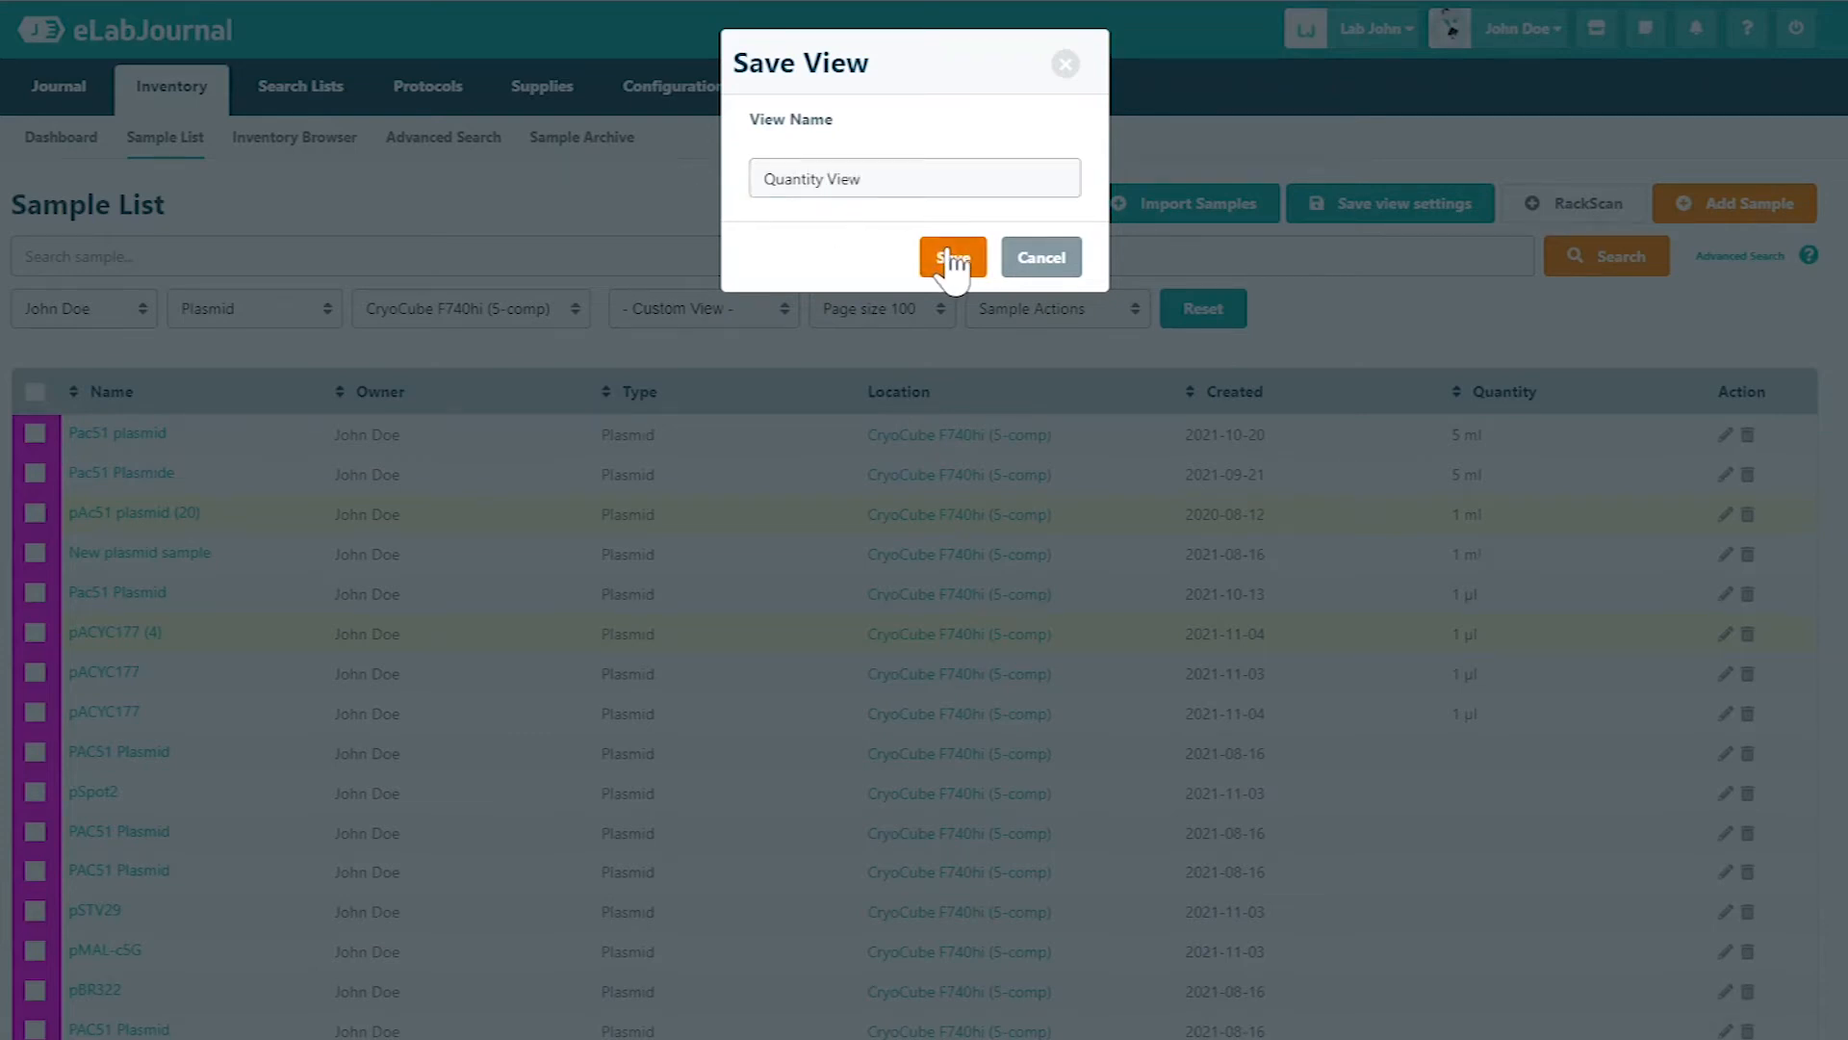
pyautogui.click(953, 257)
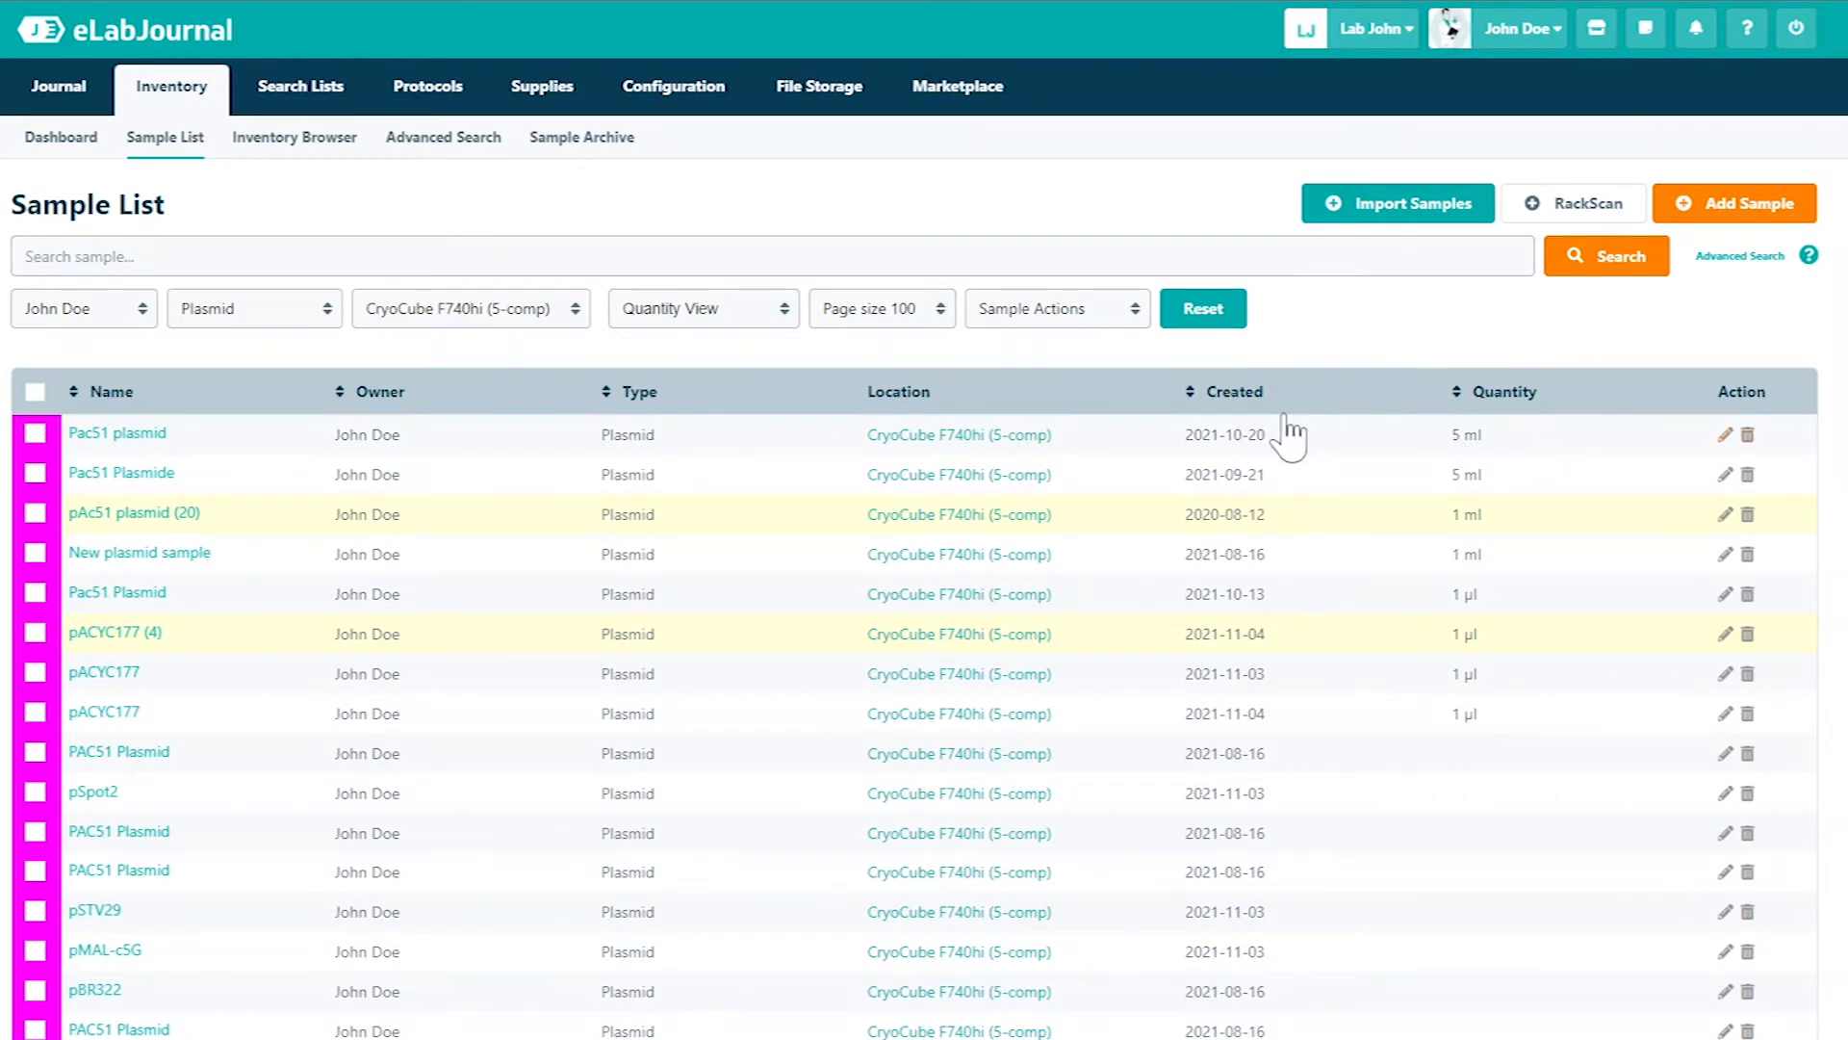
# Adjust the page size and search the sample list for pACYC177
pyautogui.click(910, 307)
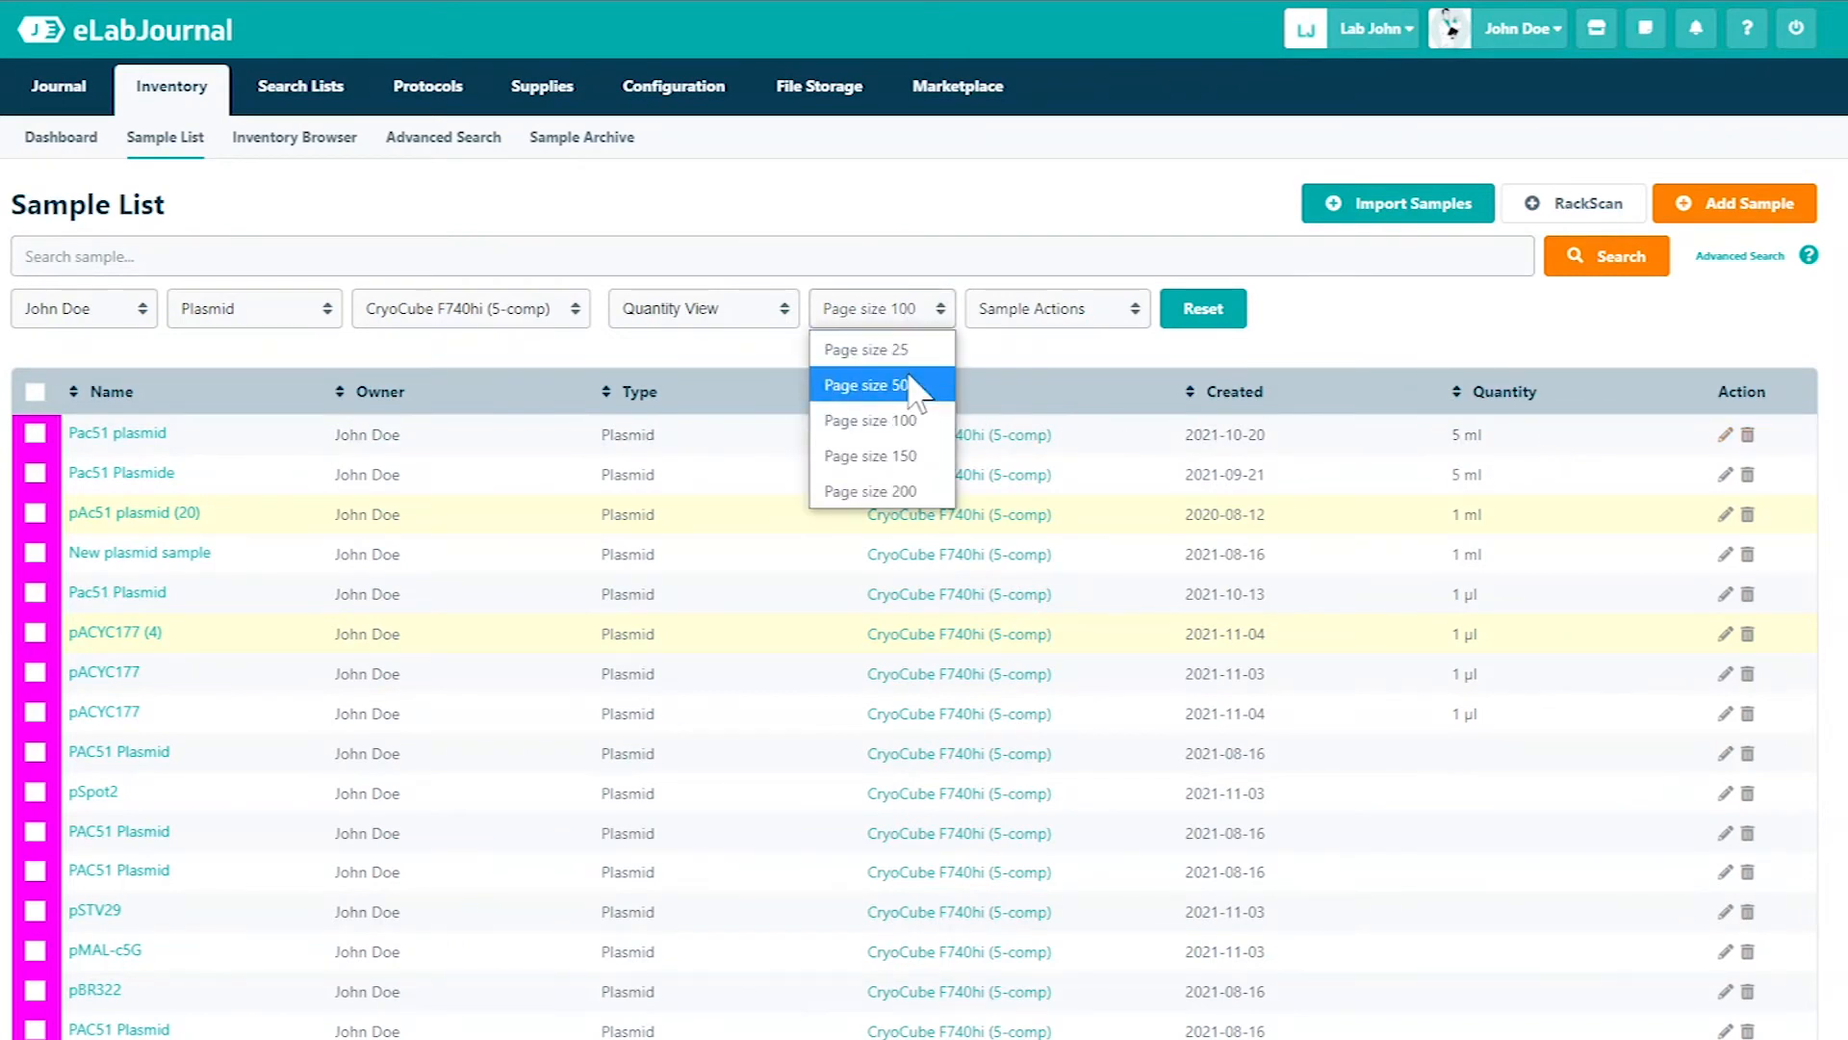
pyautogui.click(906, 491)
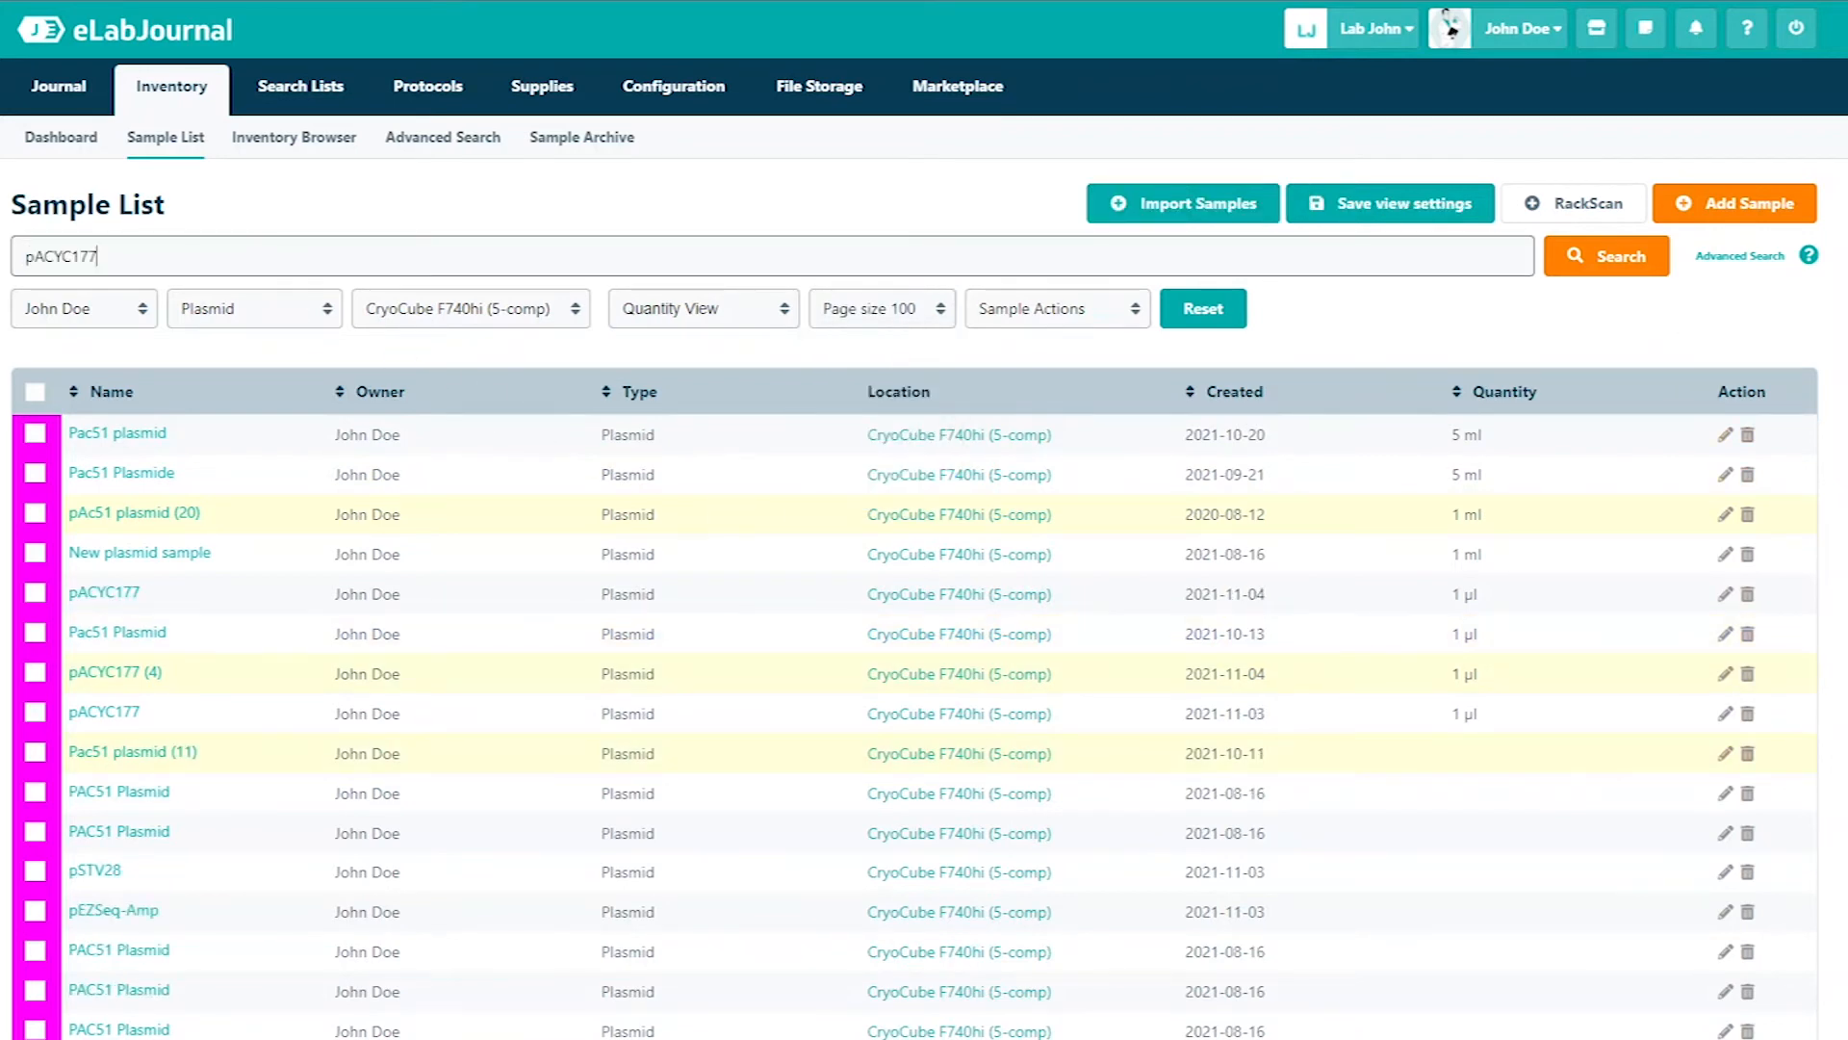
pyautogui.click(1603, 258)
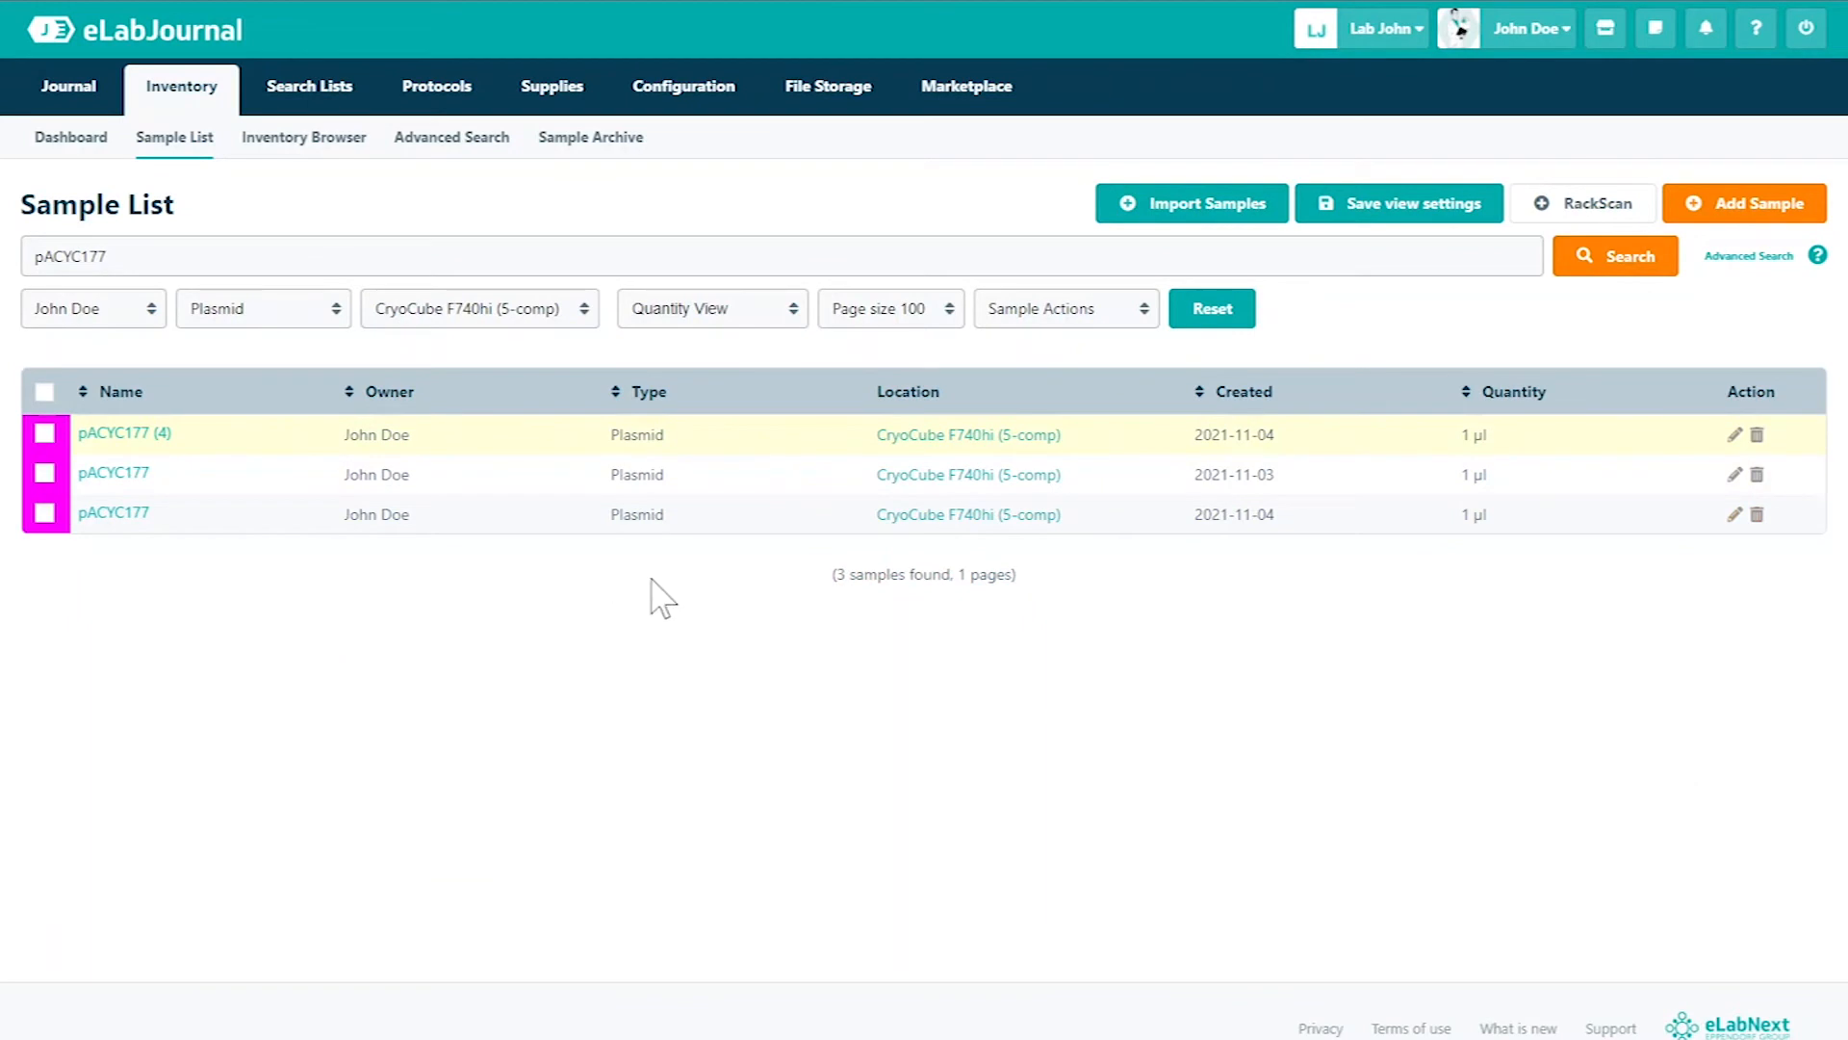
# Tick the pACYC177 samples created 2021-11-03 and 2021-11-04 and review the bulk Sample Actions
pyautogui.click(43, 513)
pyautogui.click(1066, 307)
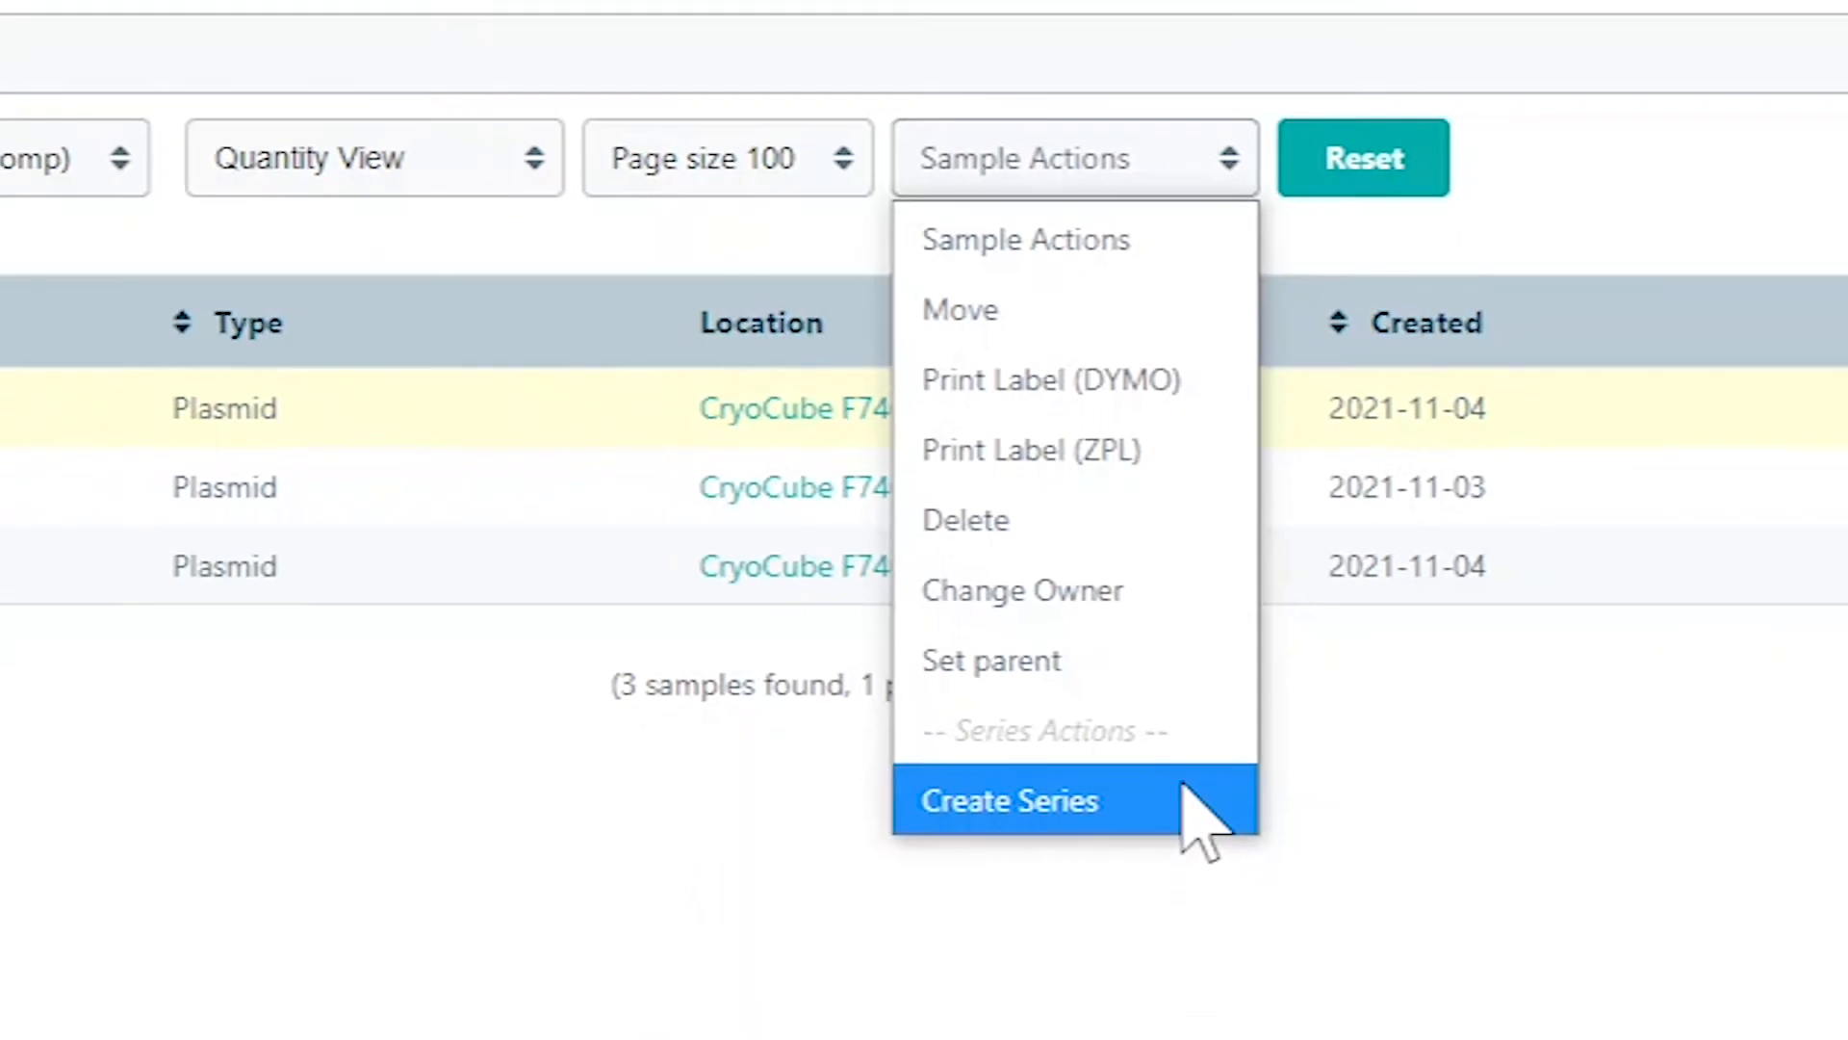
pyautogui.click(1330, 642)
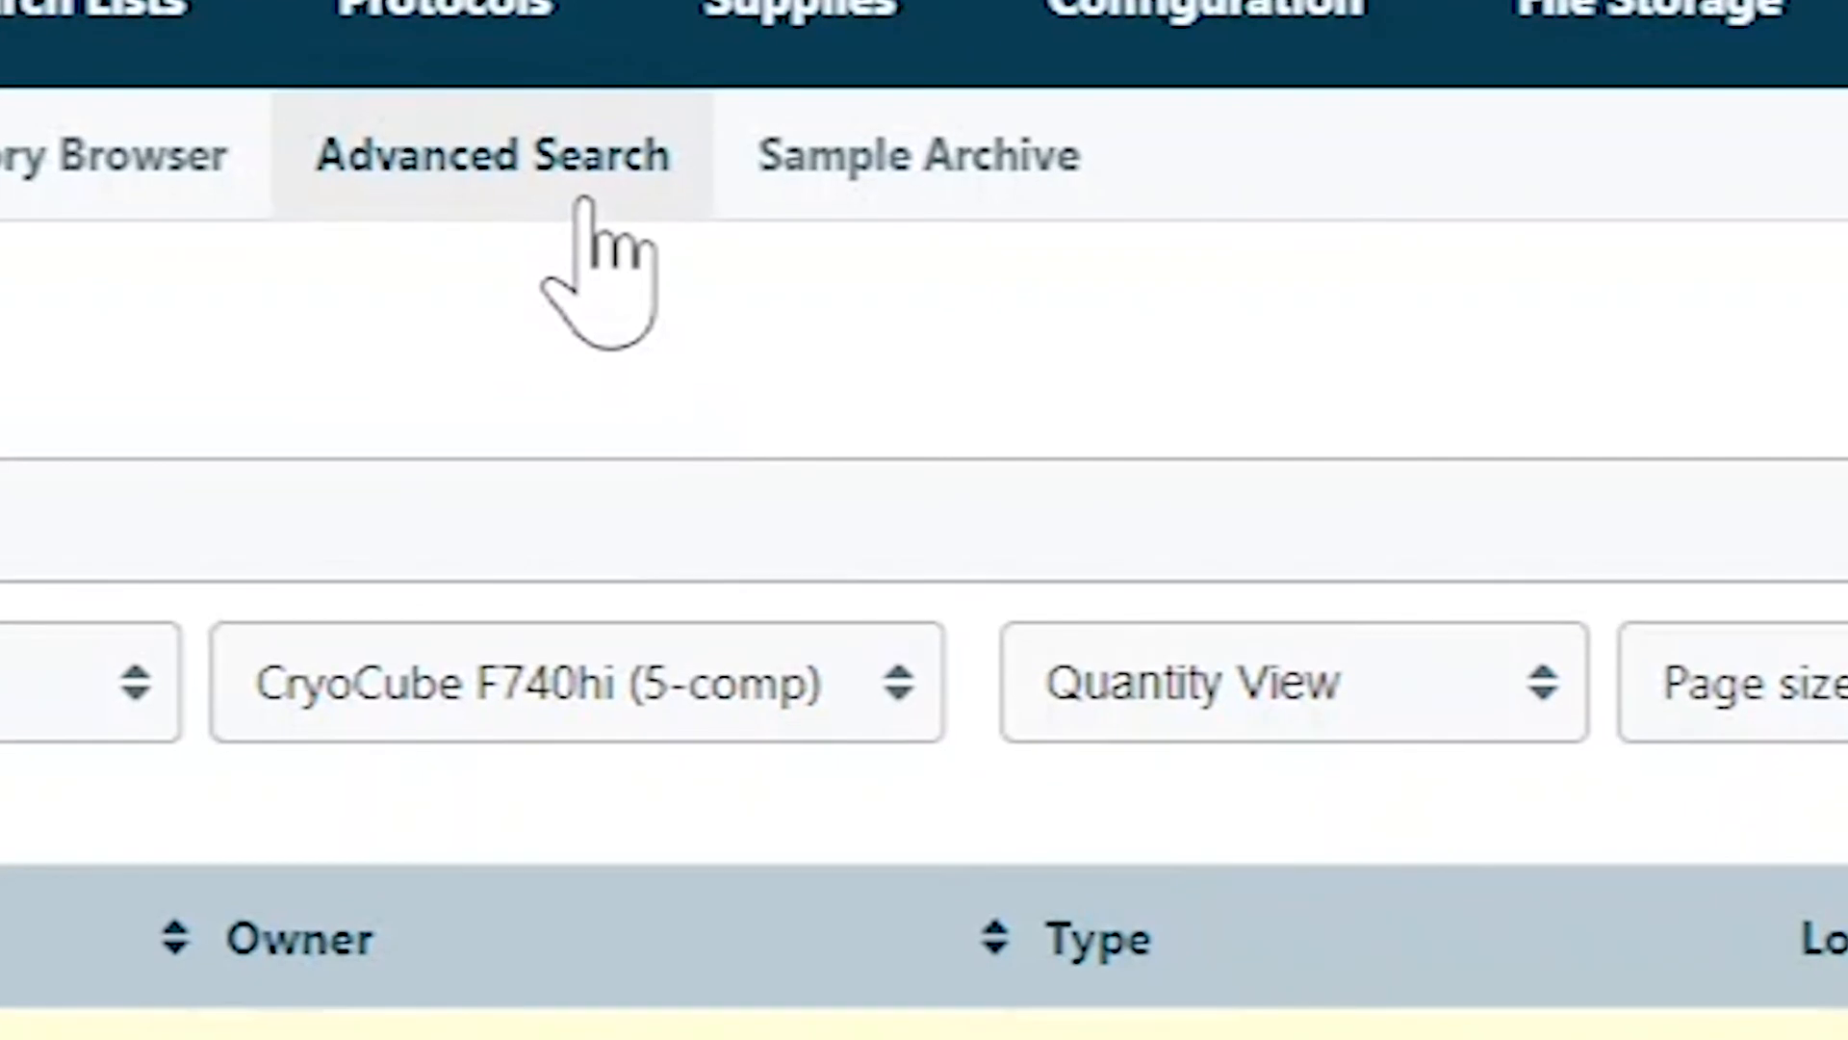
pyautogui.click(491, 155)
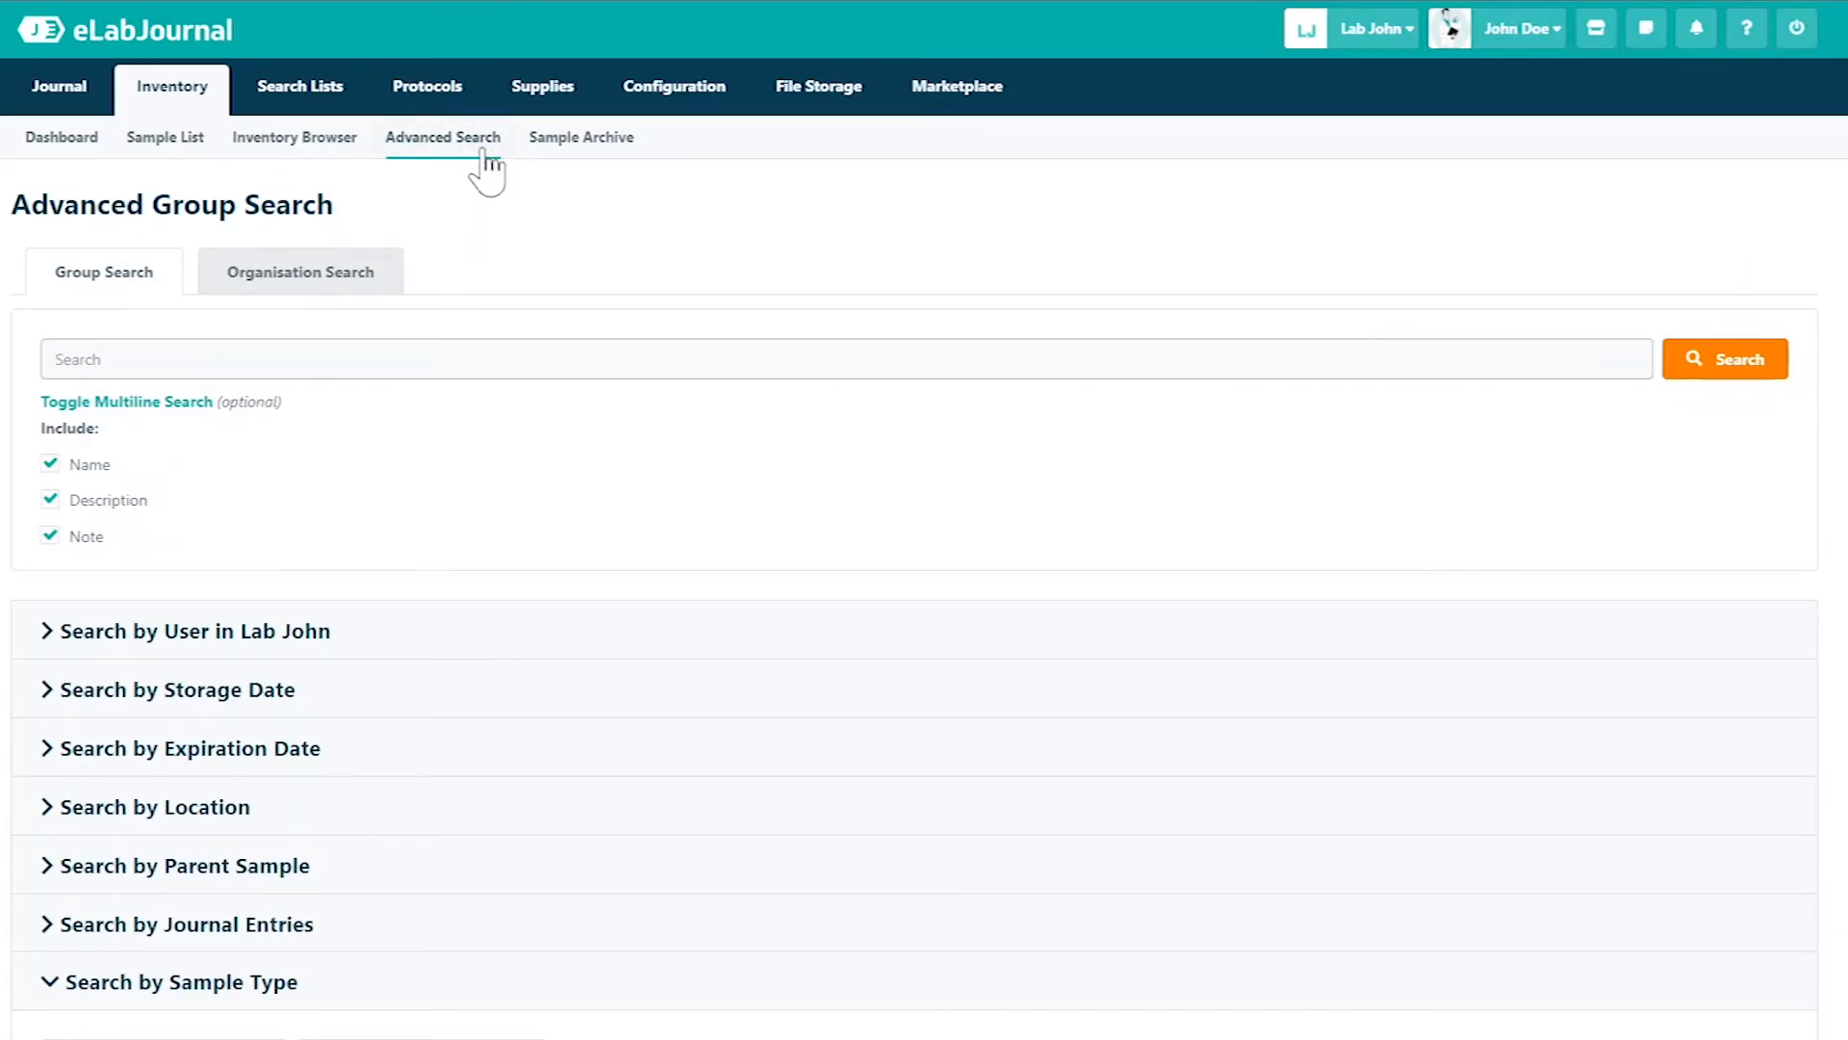
pyautogui.scroll(-3, 483, 476)
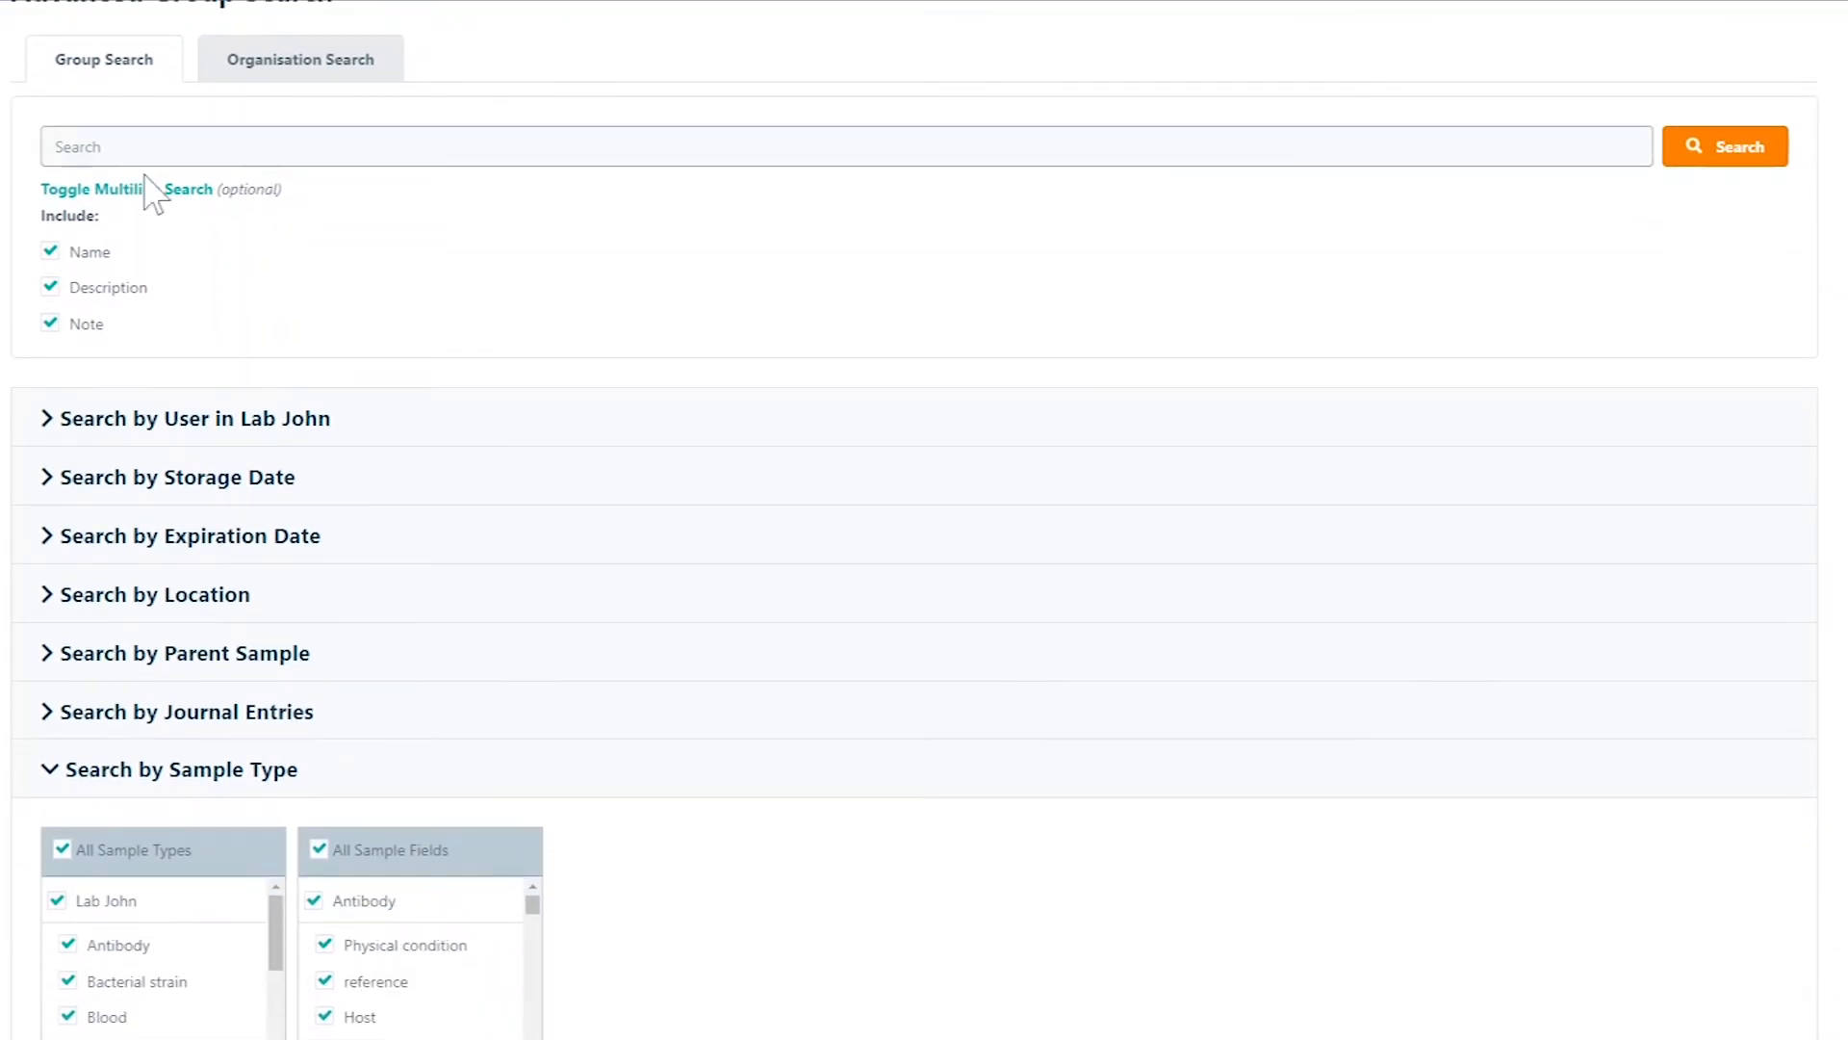
pyautogui.scroll(-2, 180, 272)
pyautogui.click(56, 310)
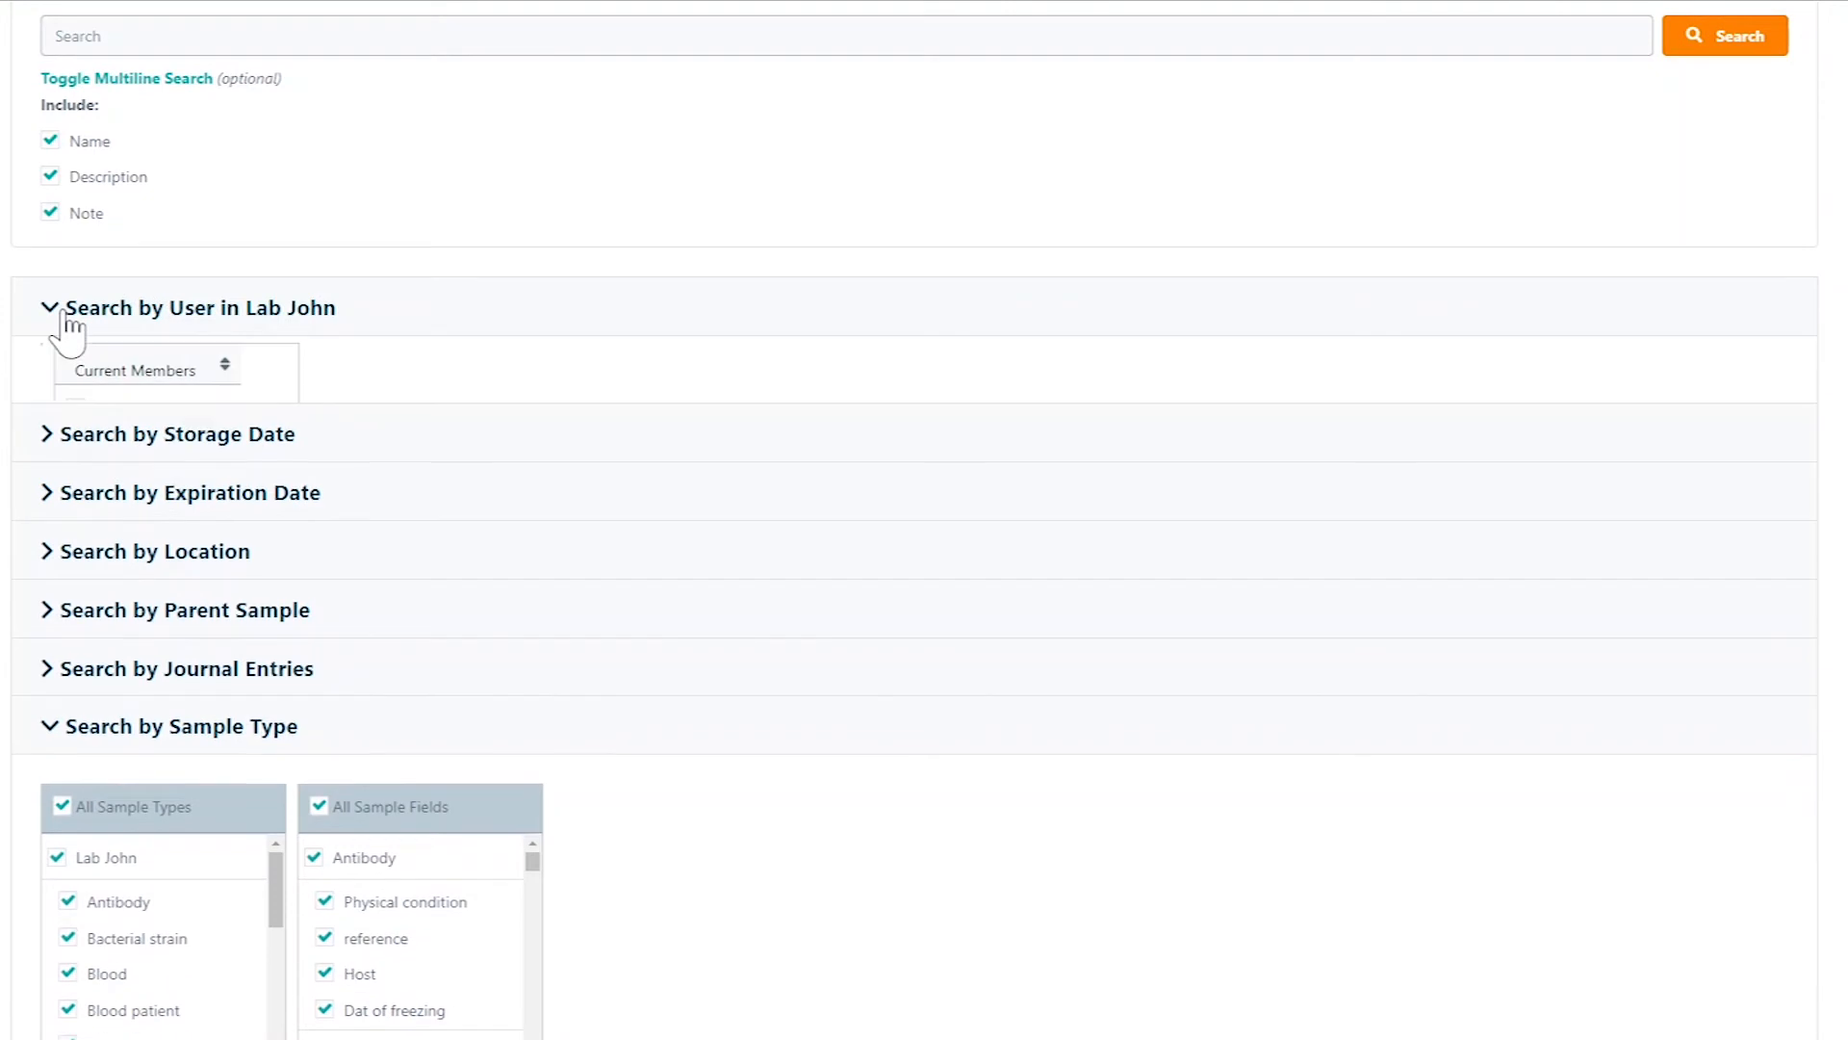
pyautogui.click(55, 309)
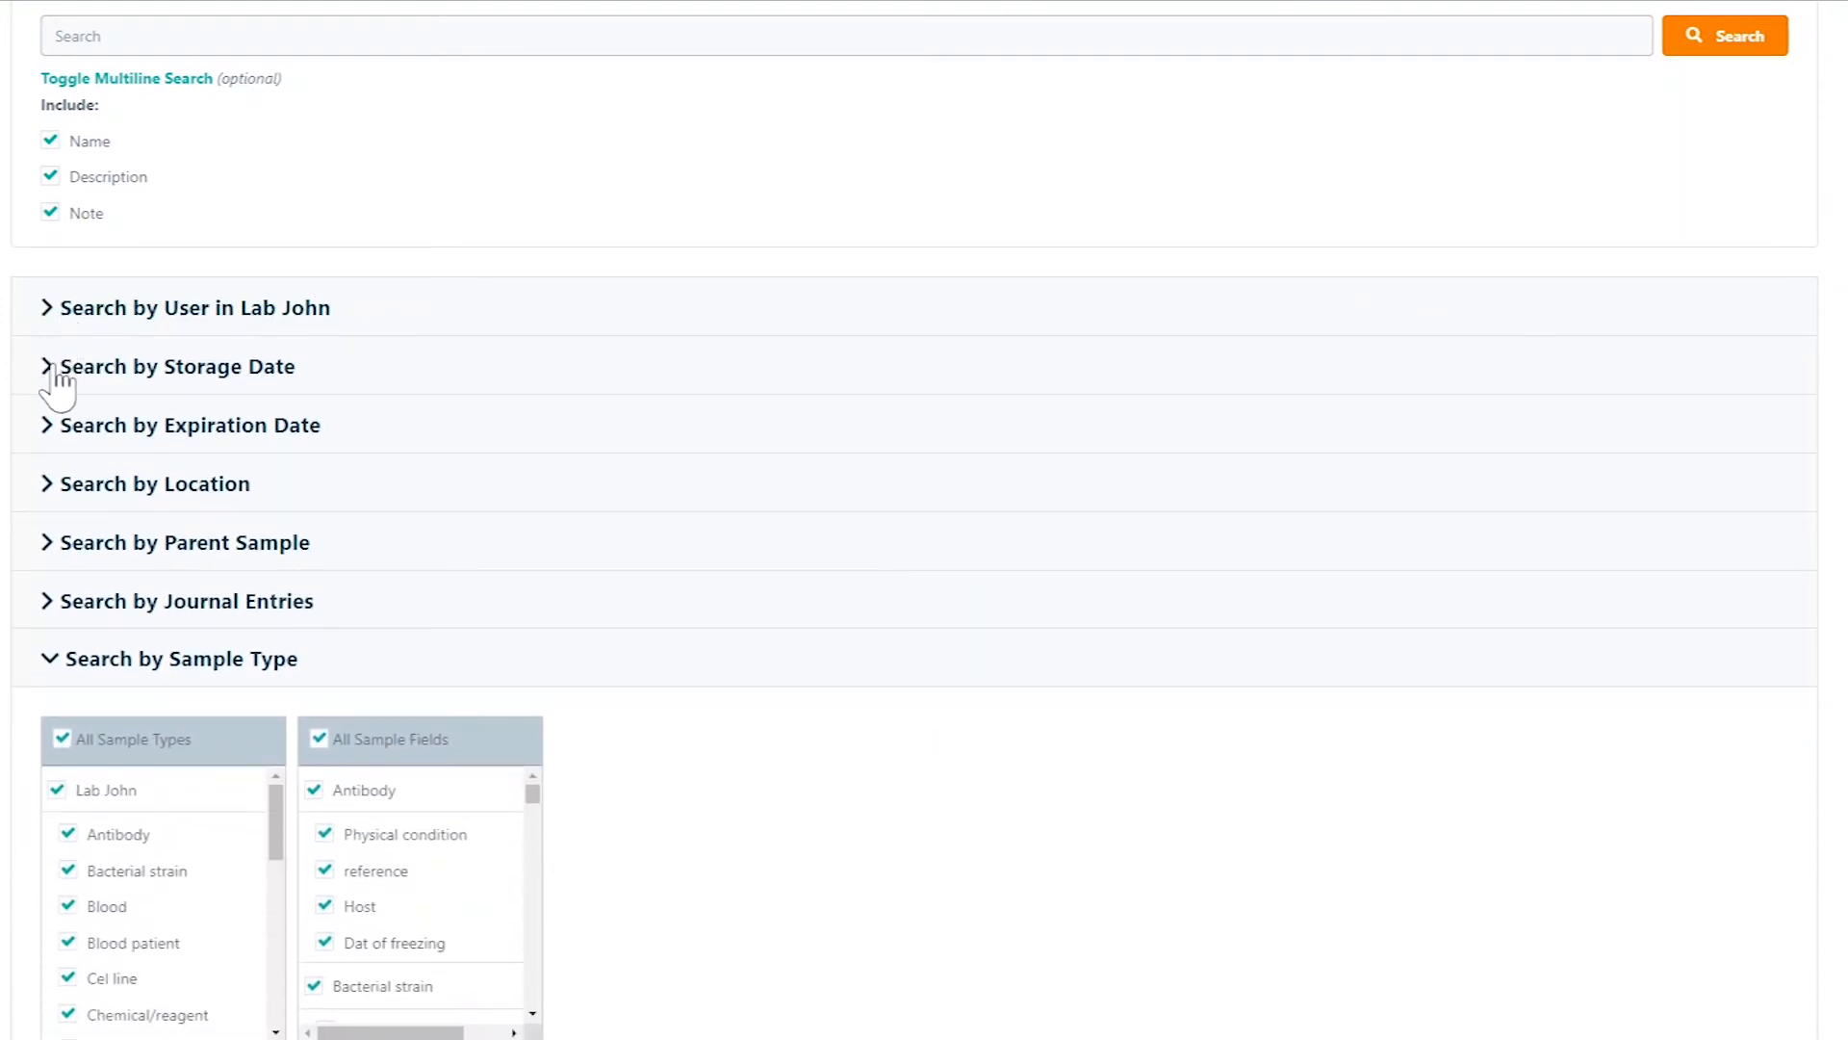
pyautogui.click(53, 367)
pyautogui.click(52, 367)
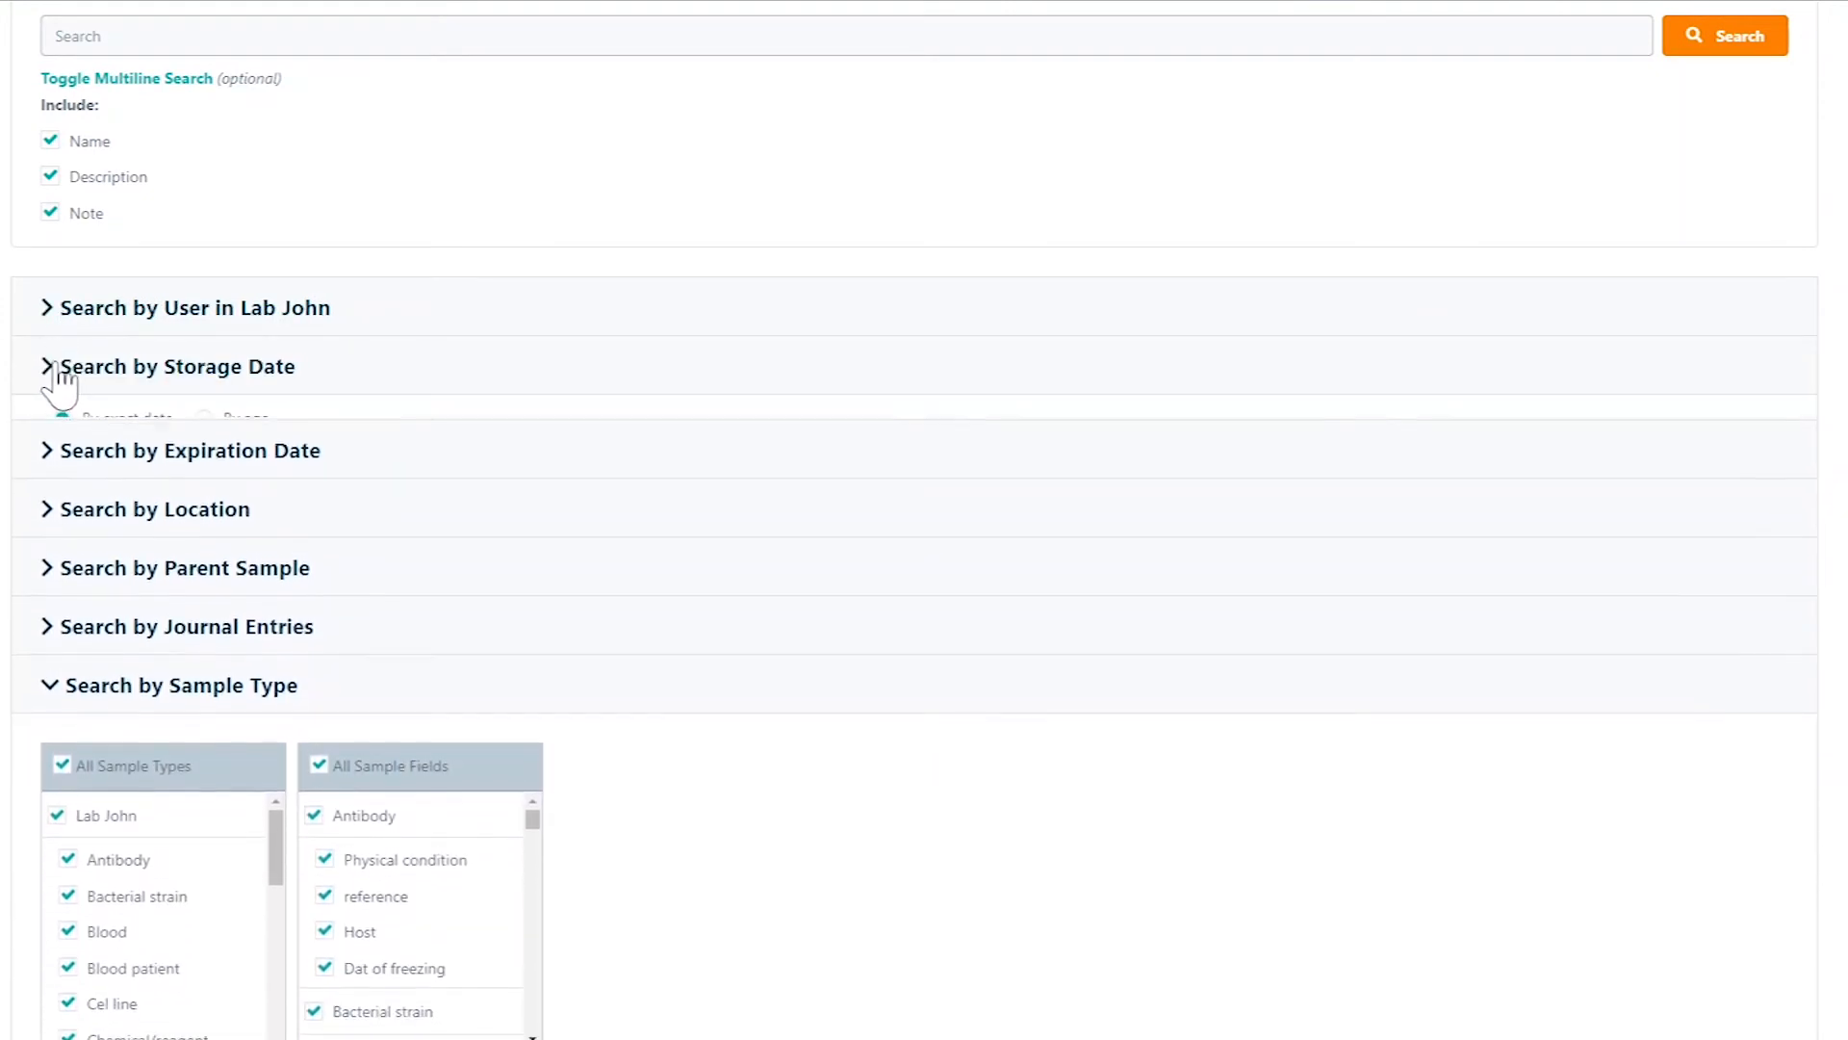
pyautogui.click(55, 321)
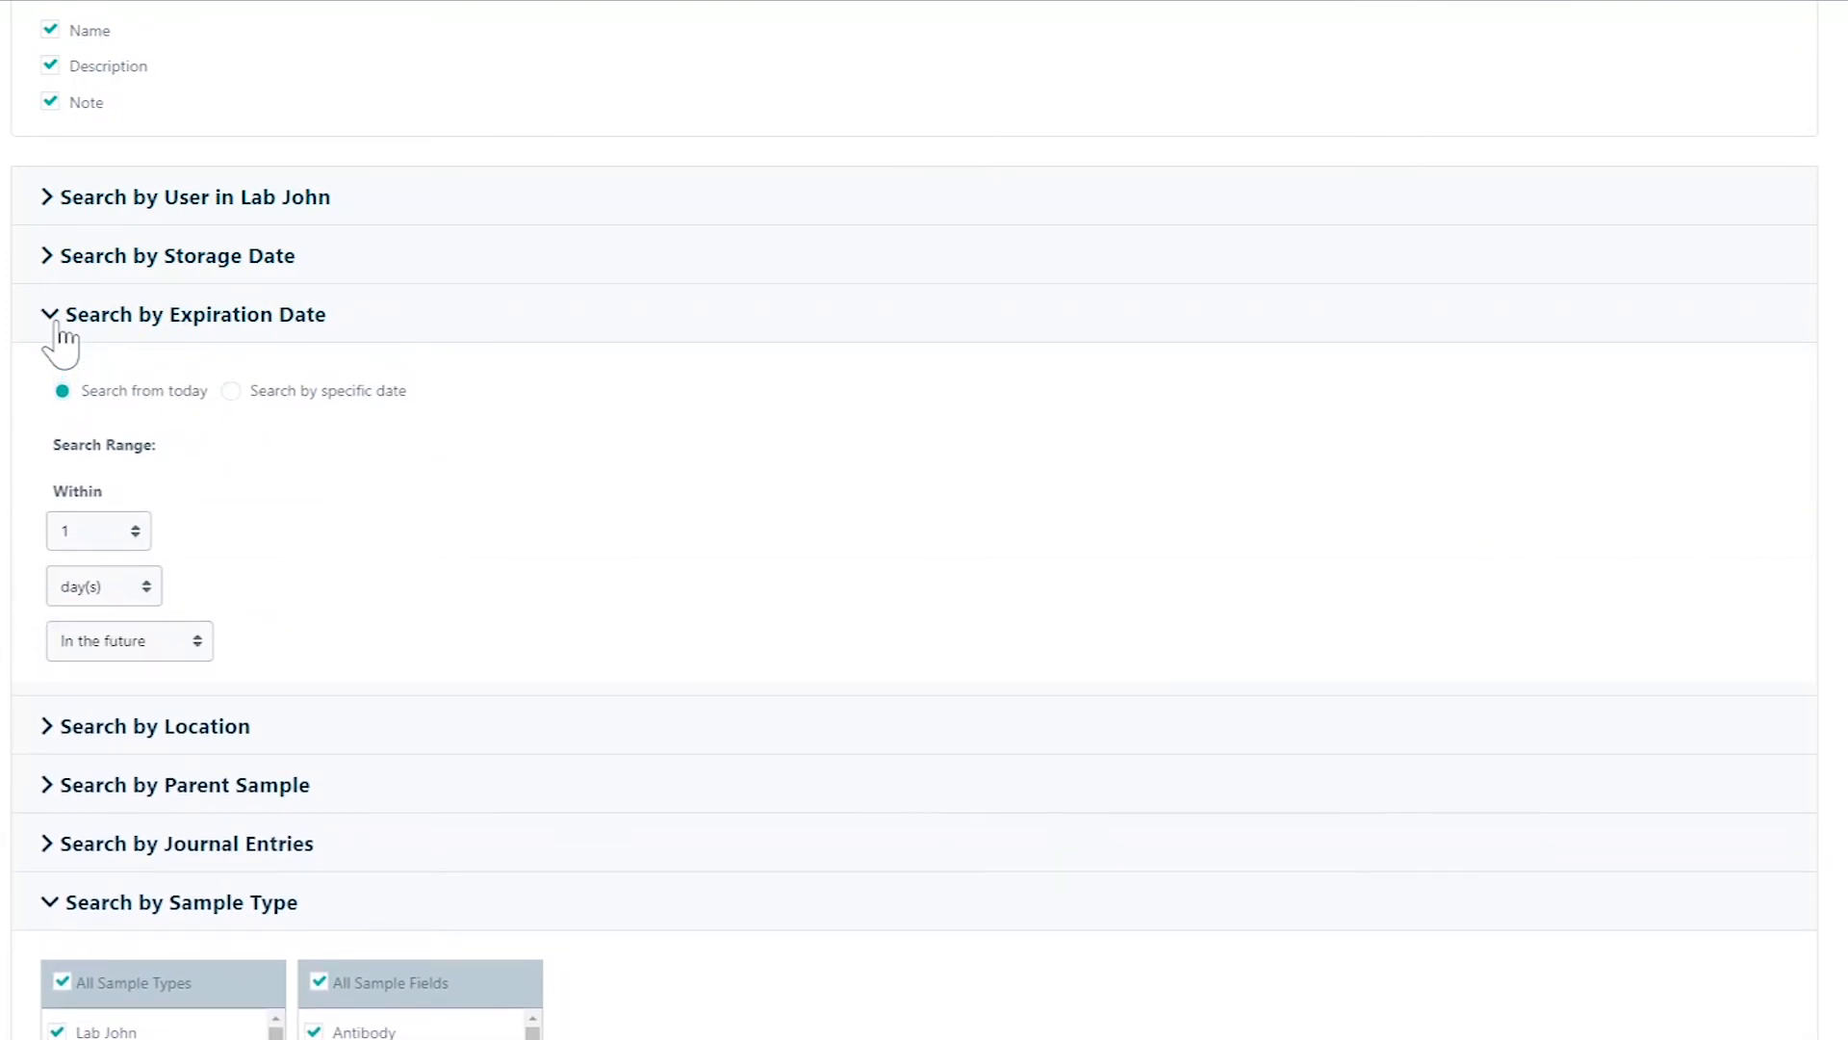
pyautogui.scroll(-2, 167, 578)
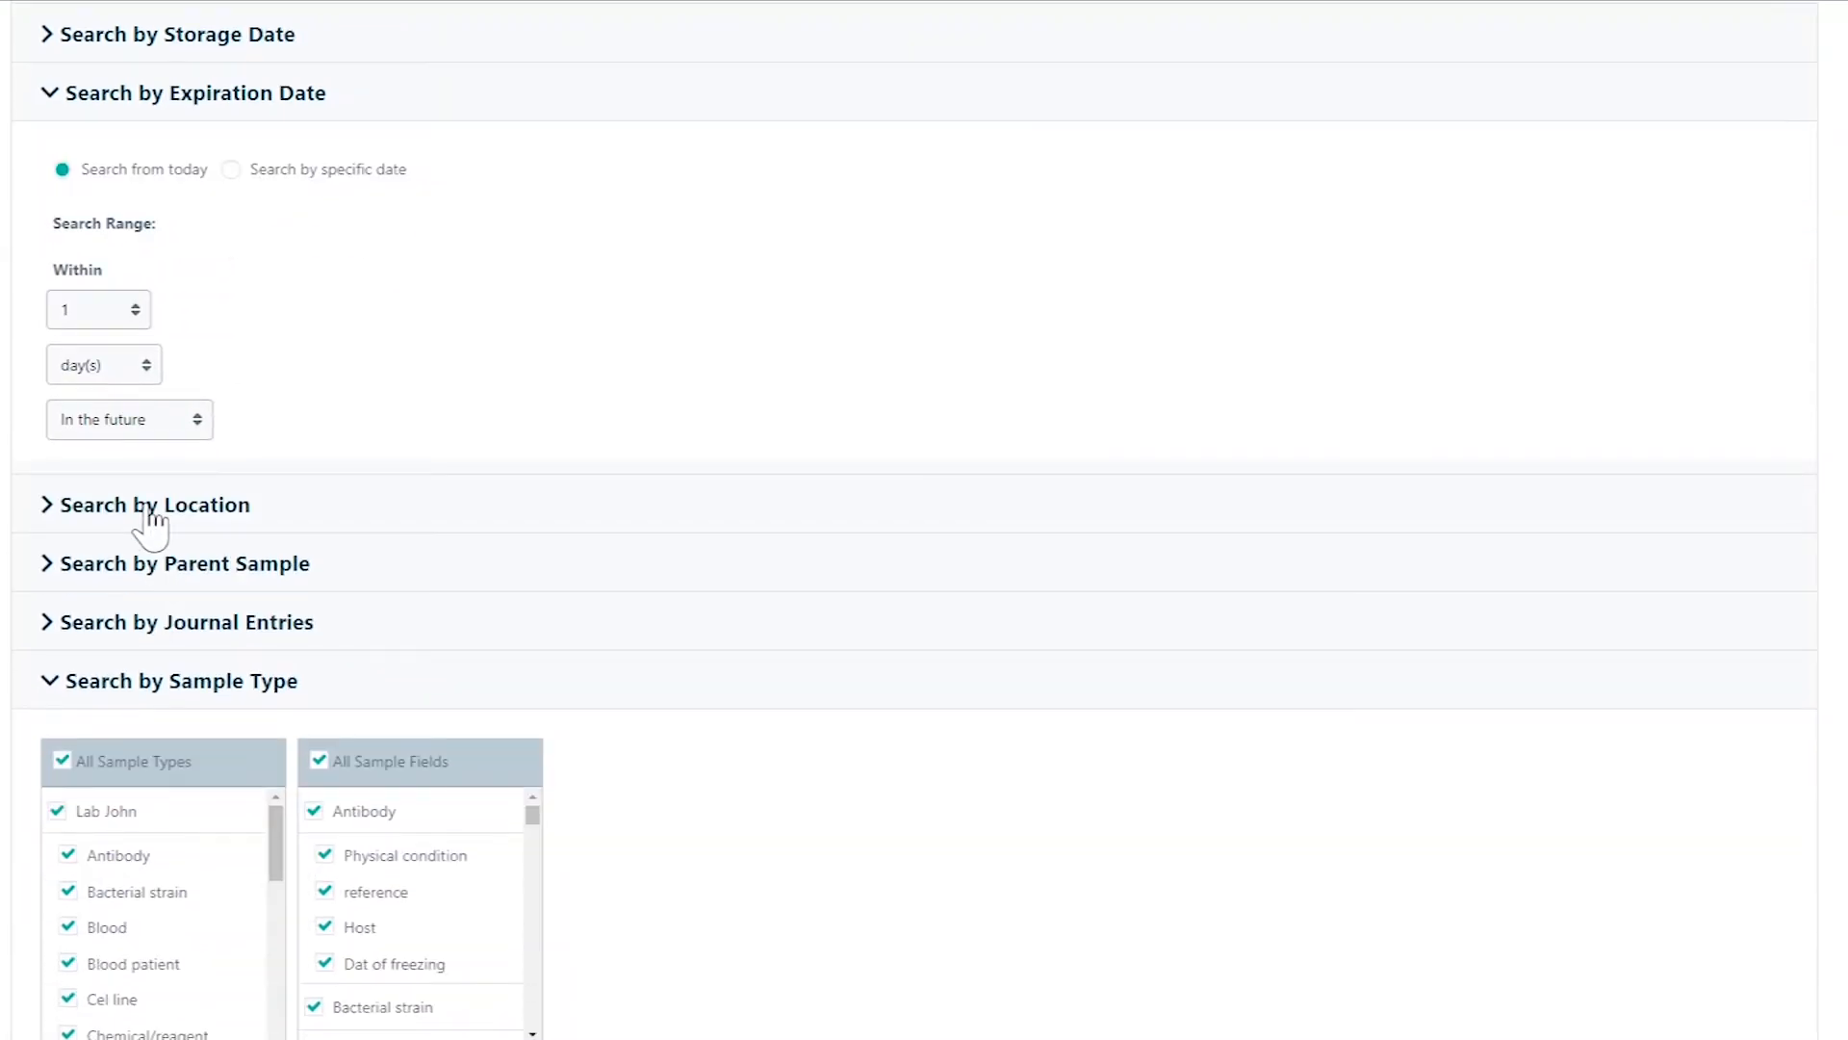
pyautogui.click(86, 93)
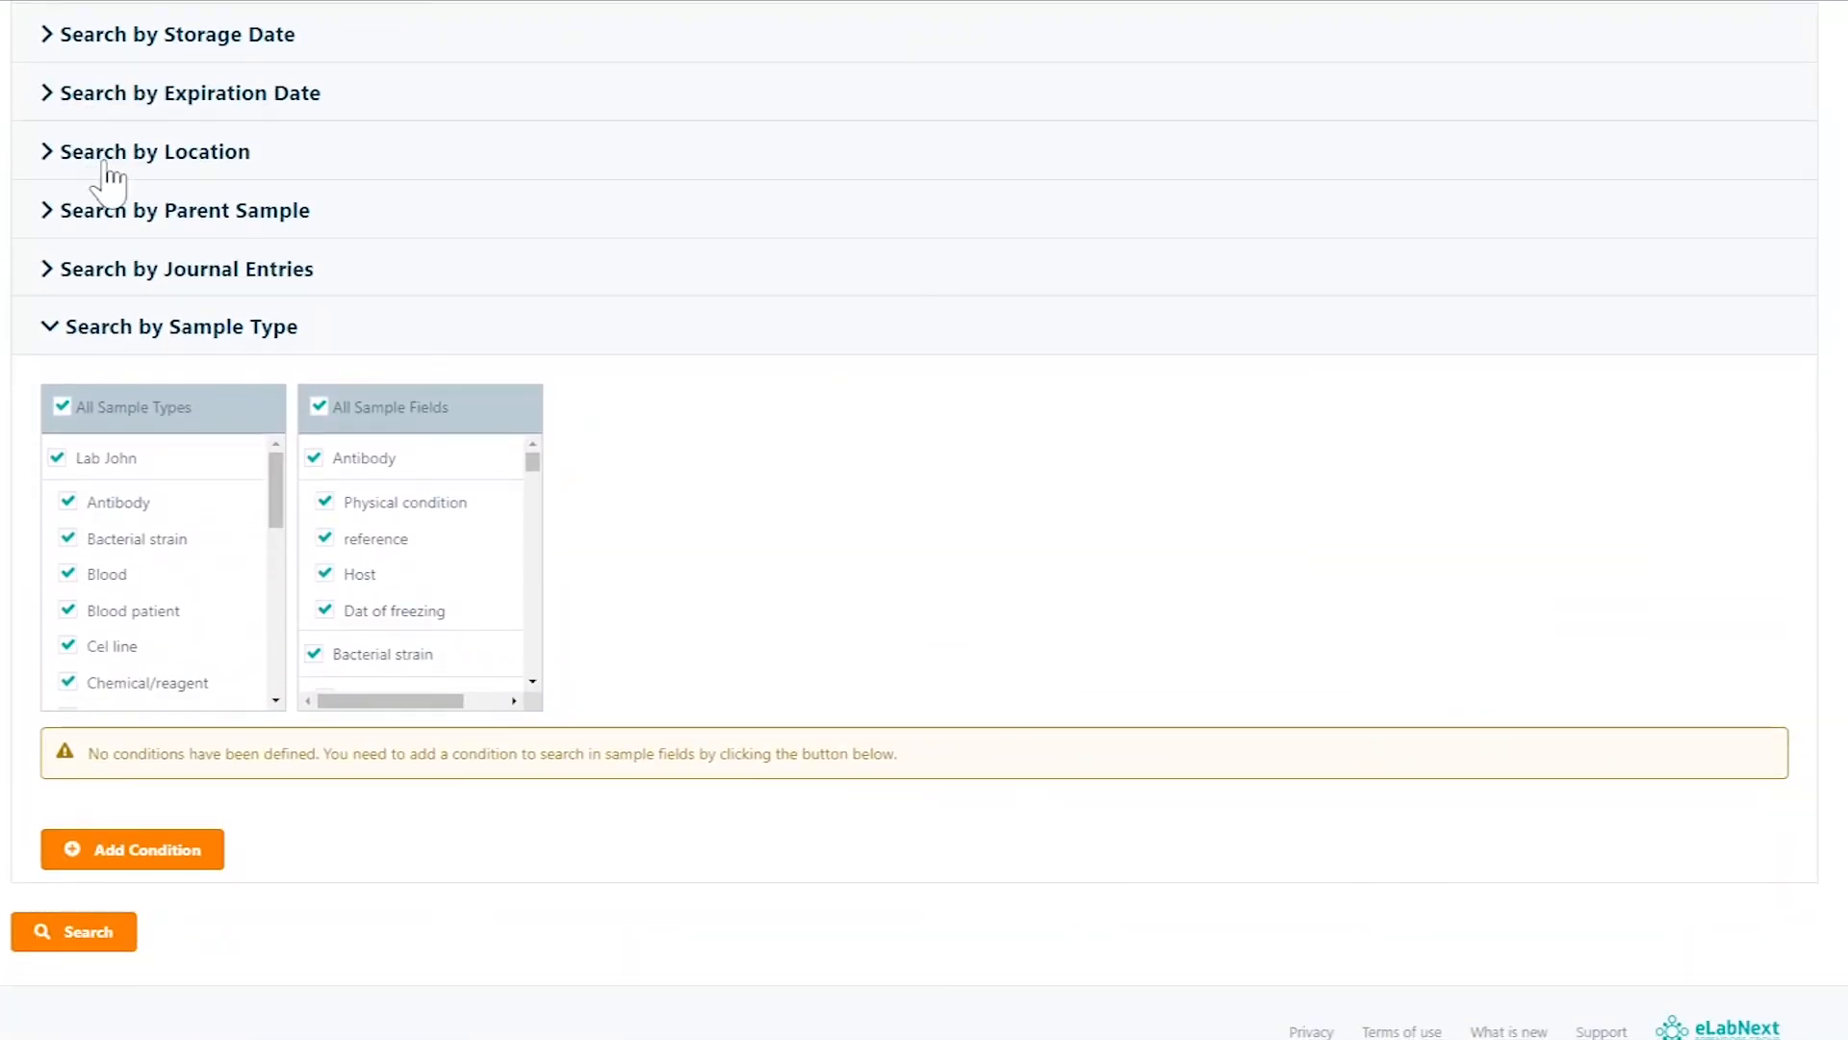
pyautogui.click(101, 152)
pyautogui.click(52, 270)
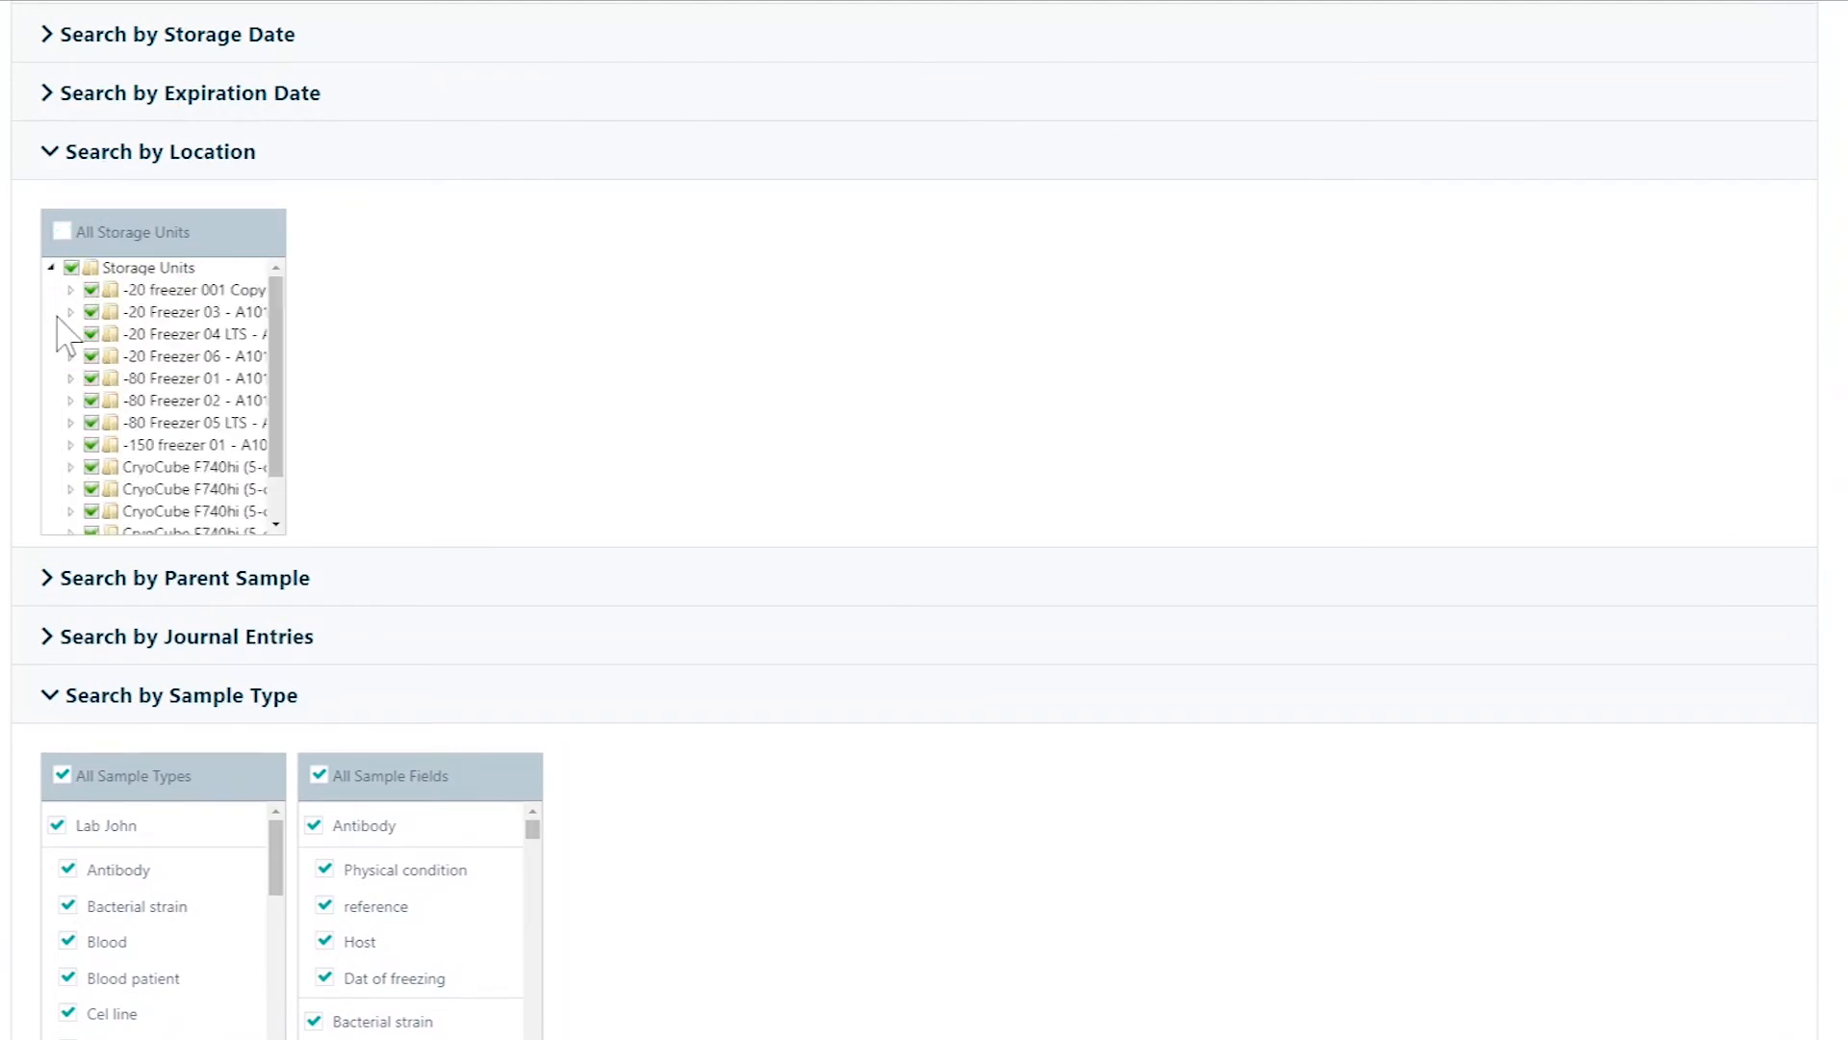
pyautogui.click(47, 151)
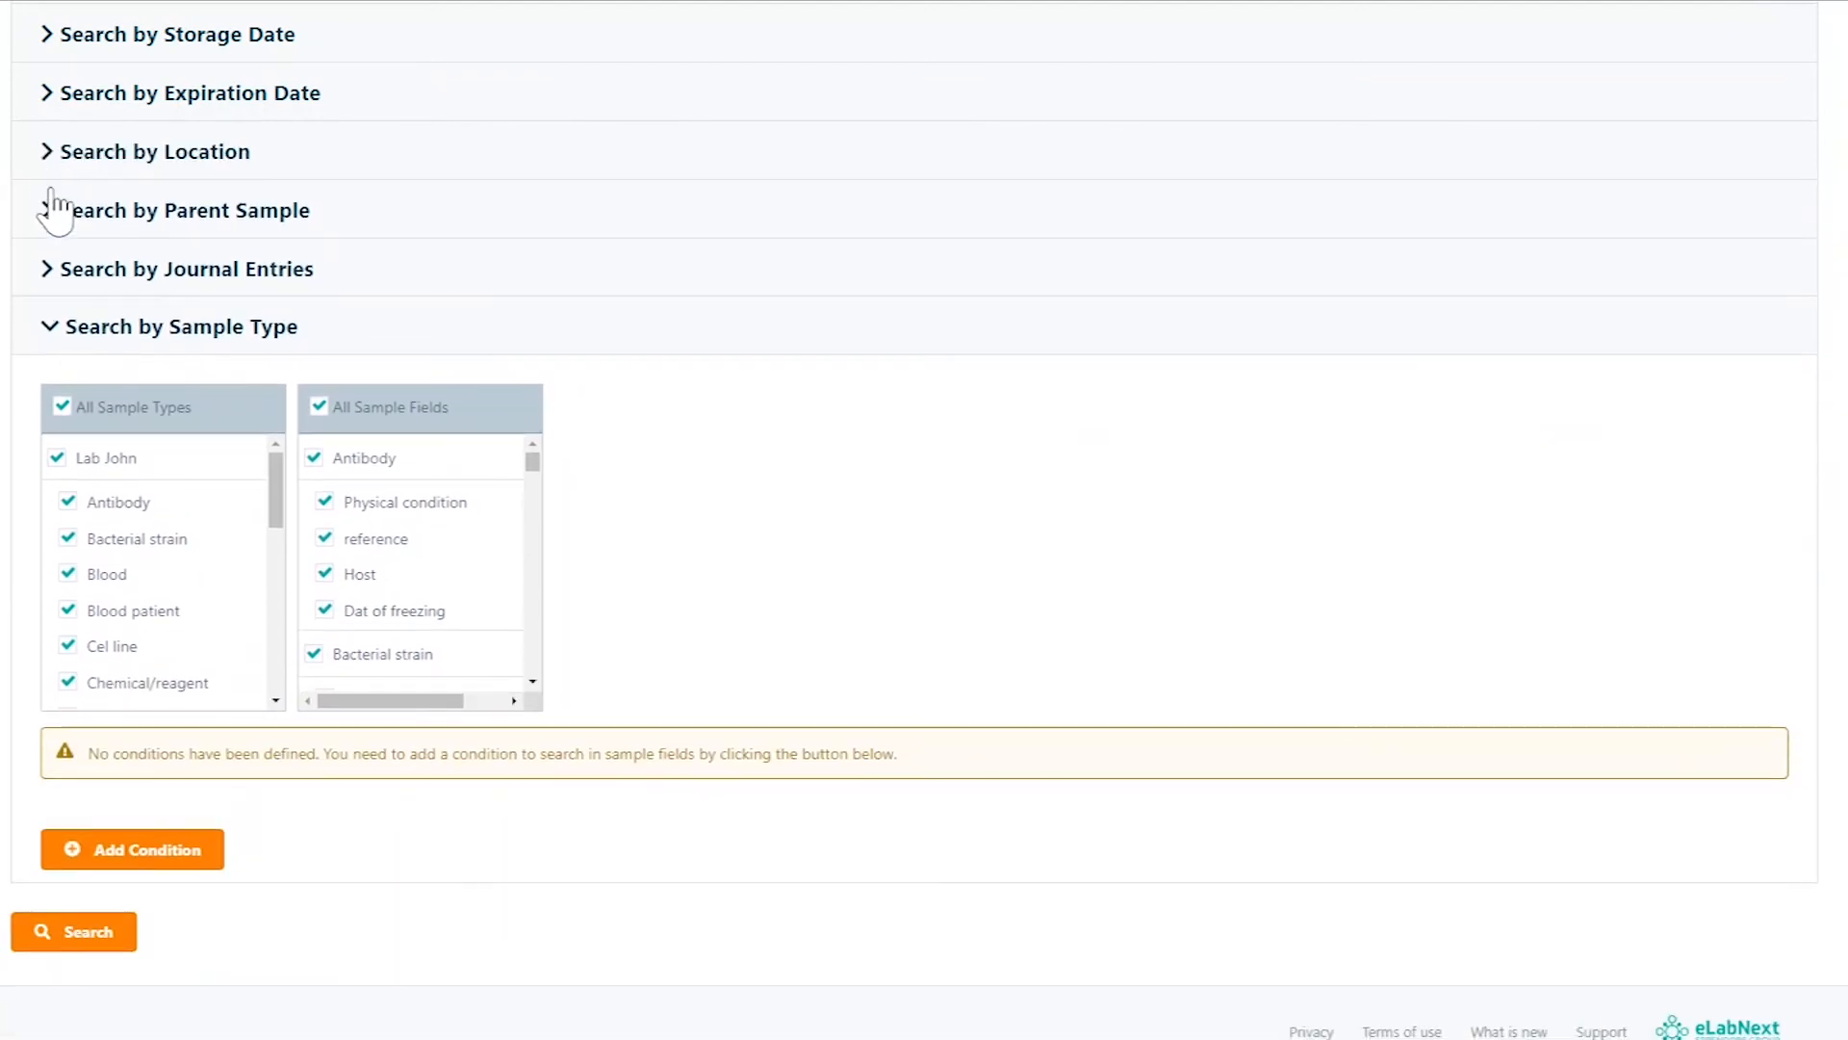
pyautogui.click(49, 213)
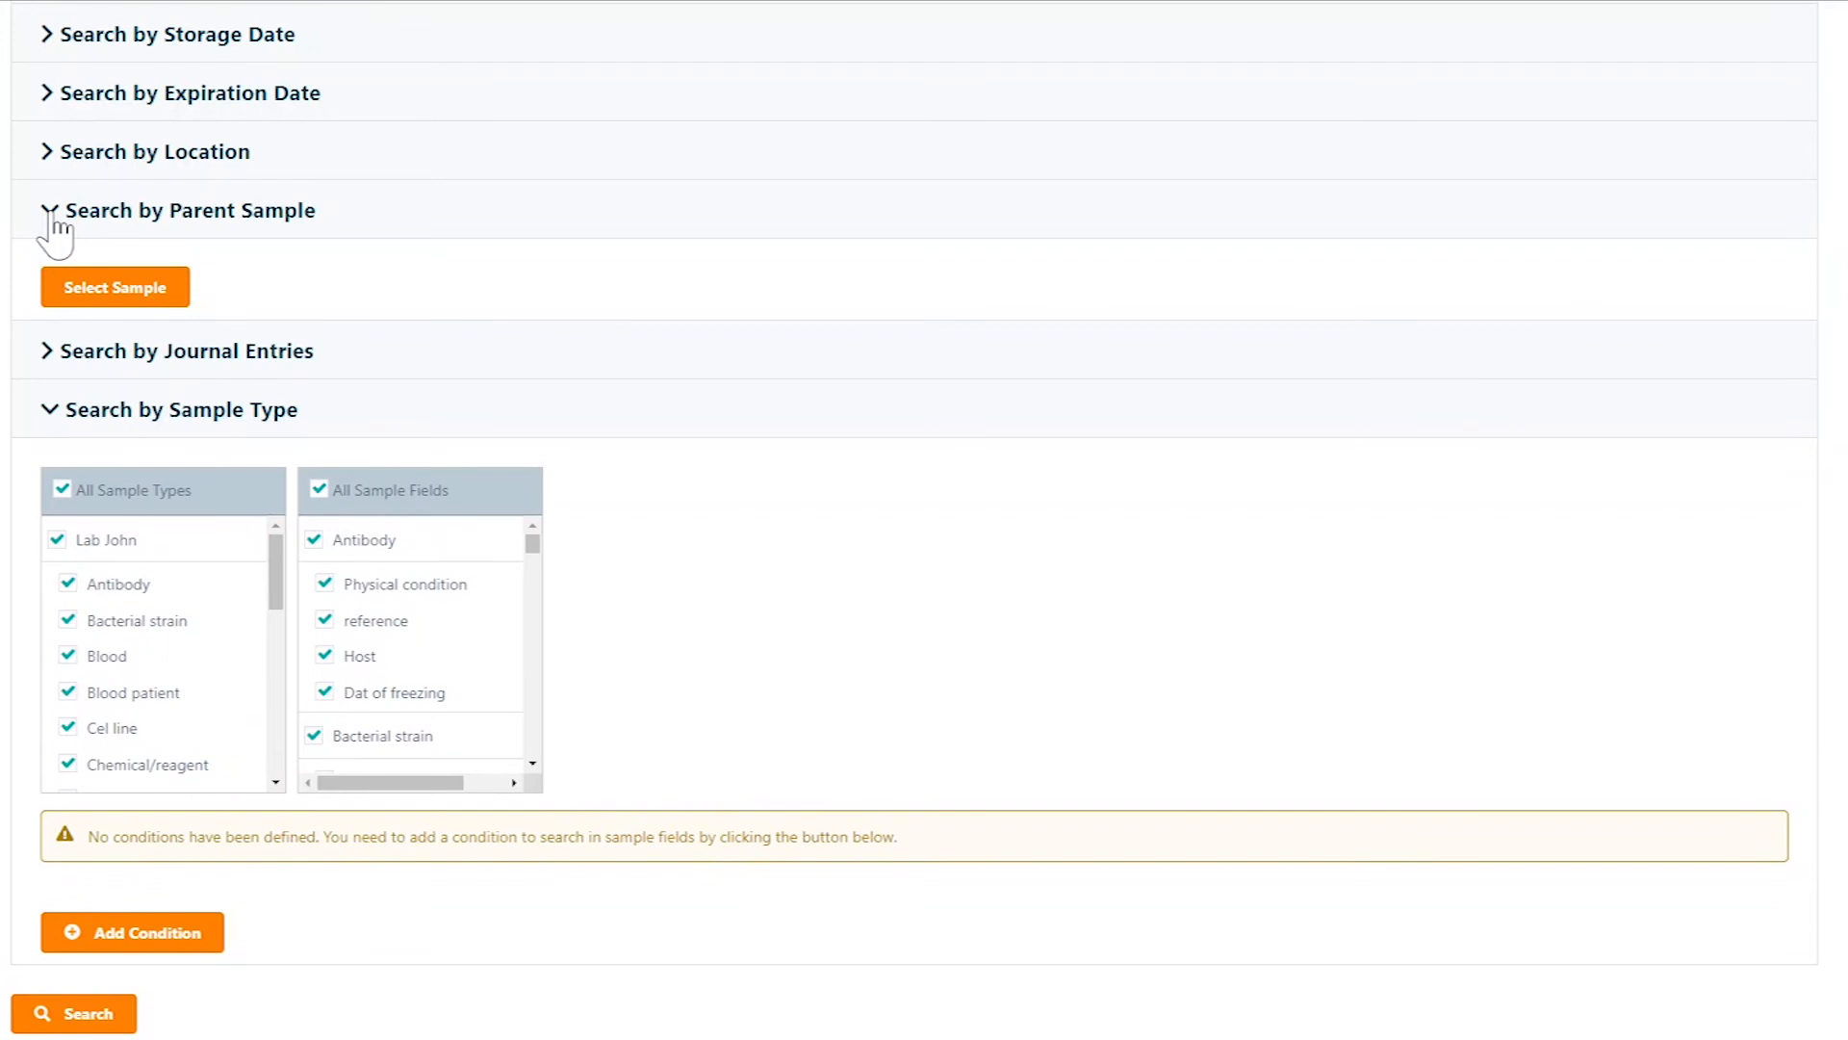
pyautogui.click(52, 212)
pyautogui.click(49, 272)
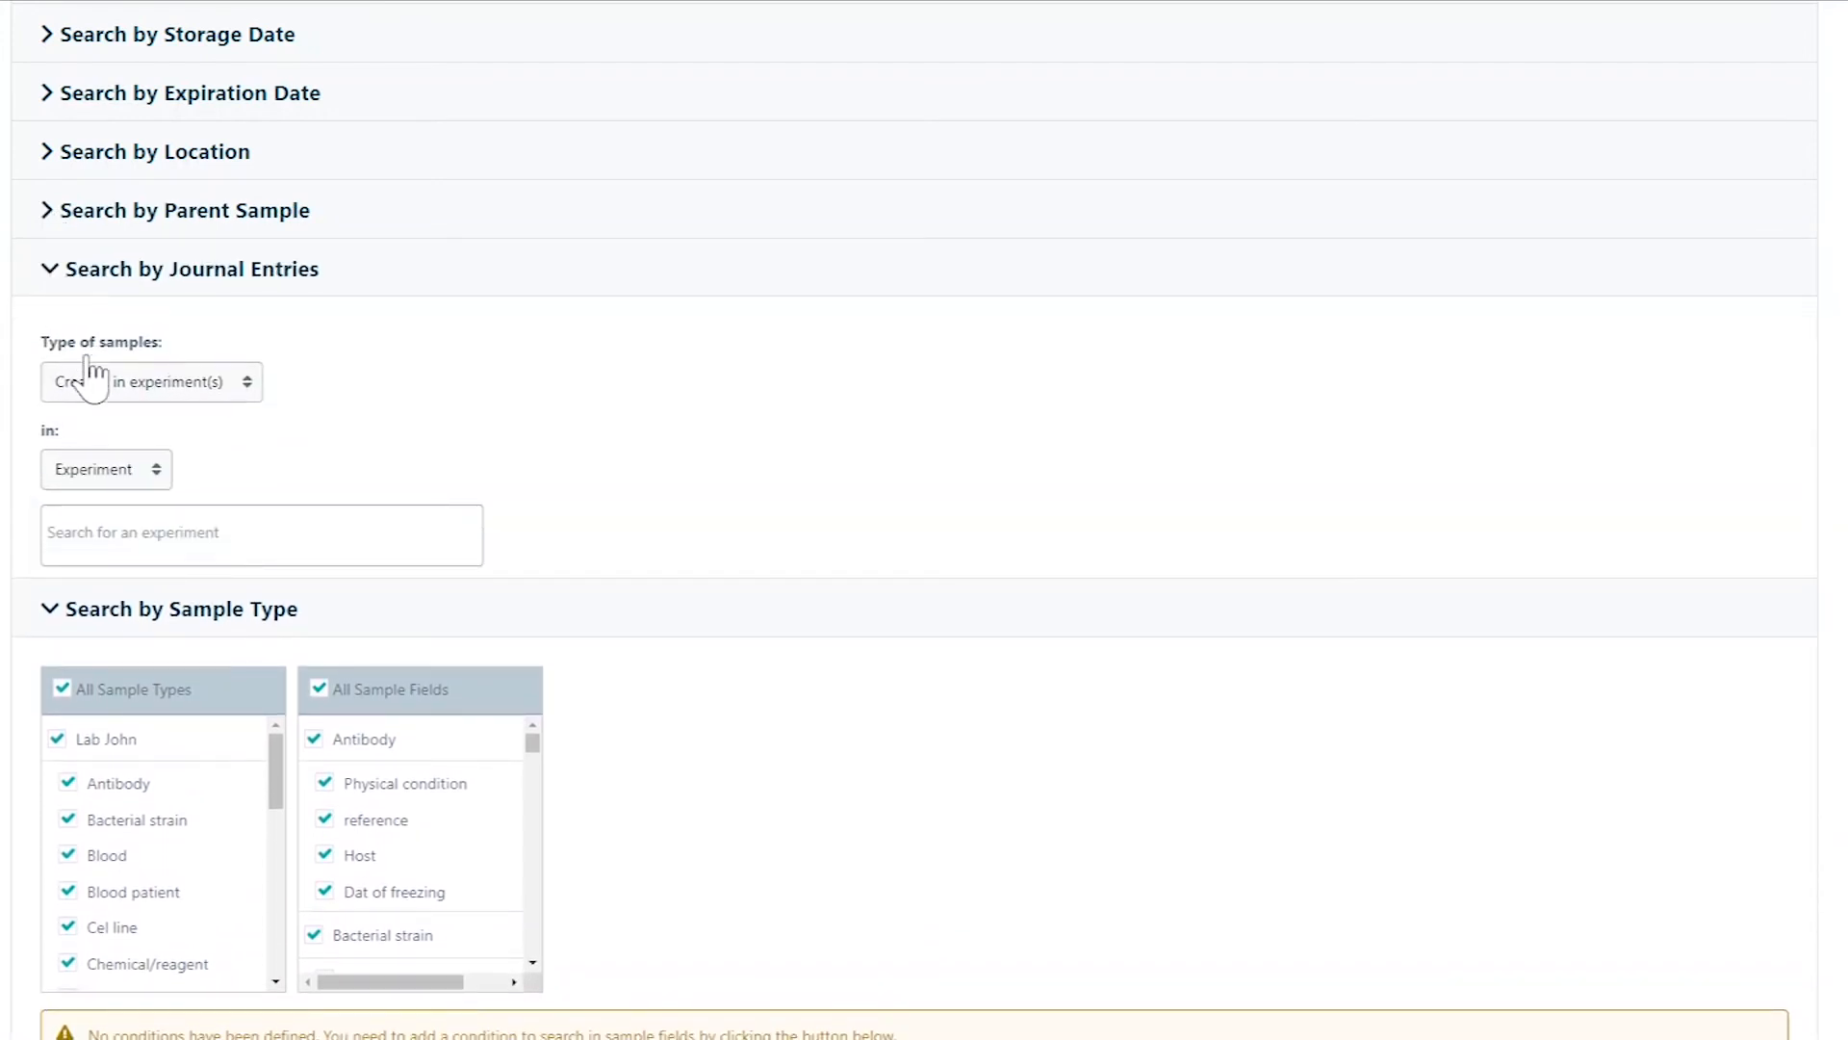
pyautogui.click(151, 381)
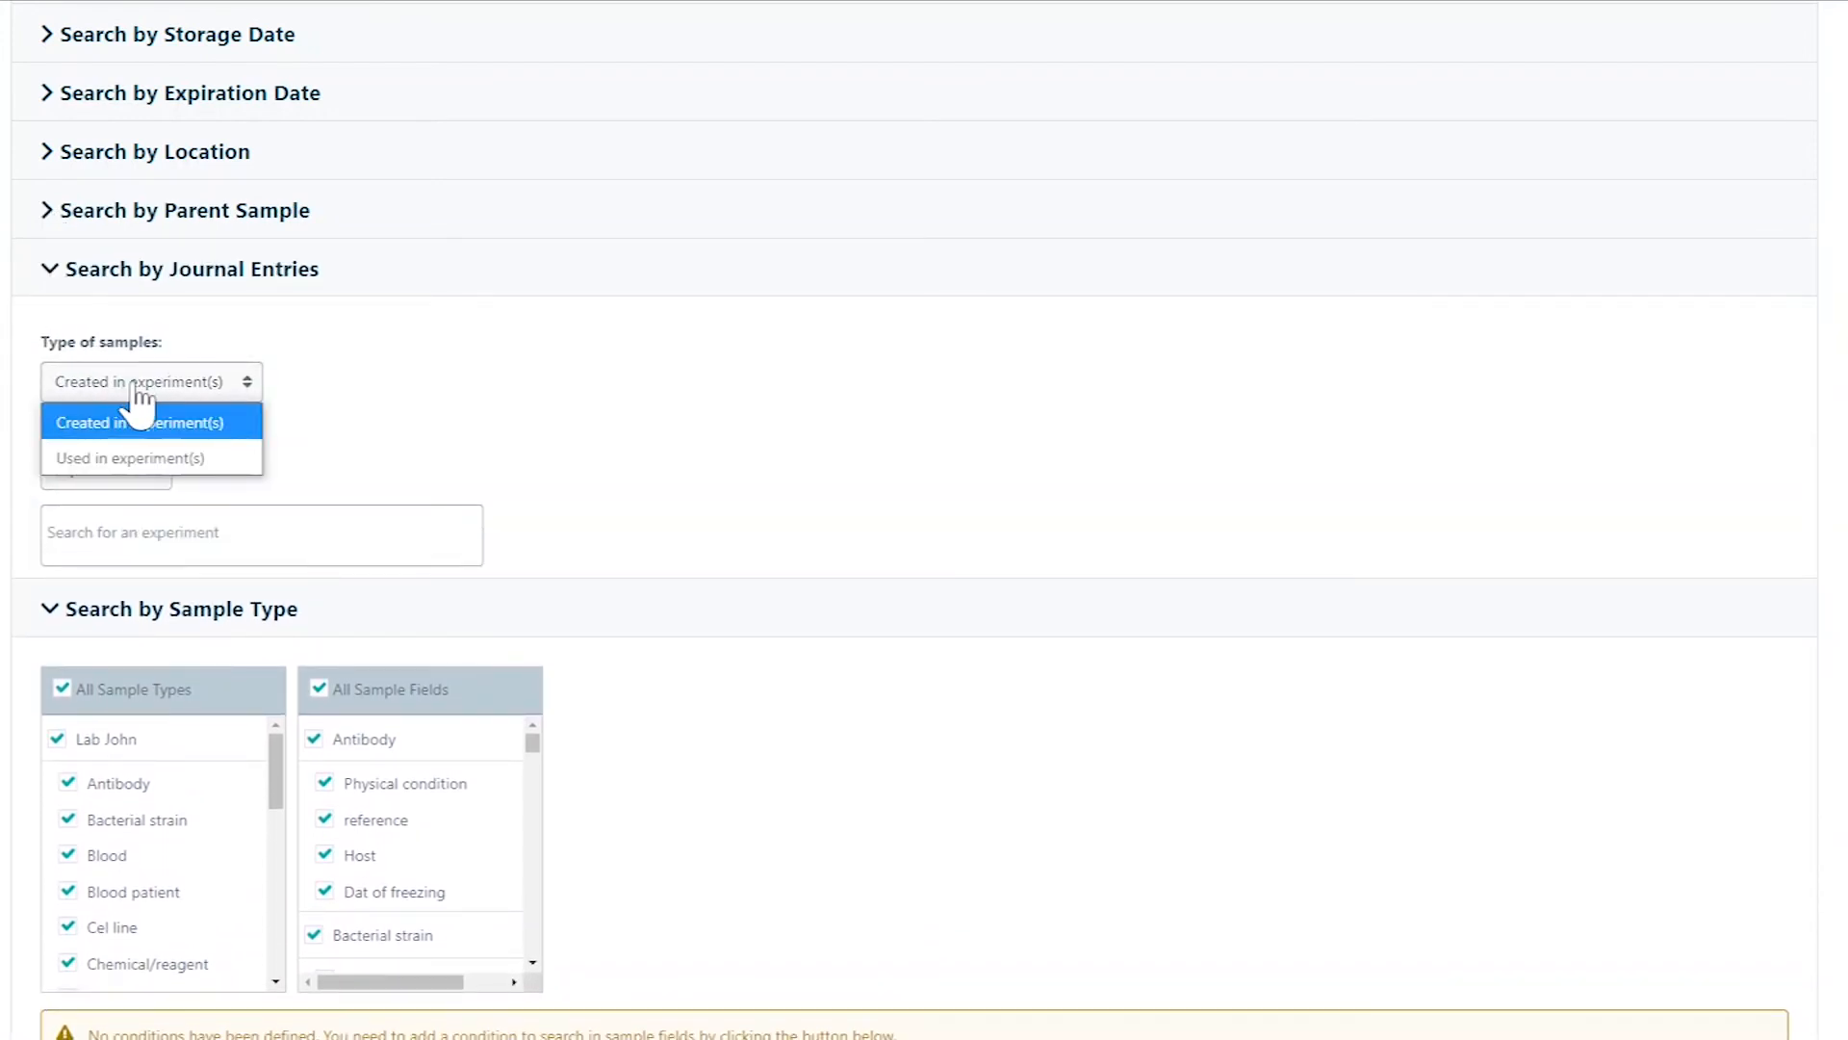
pyautogui.click(53, 271)
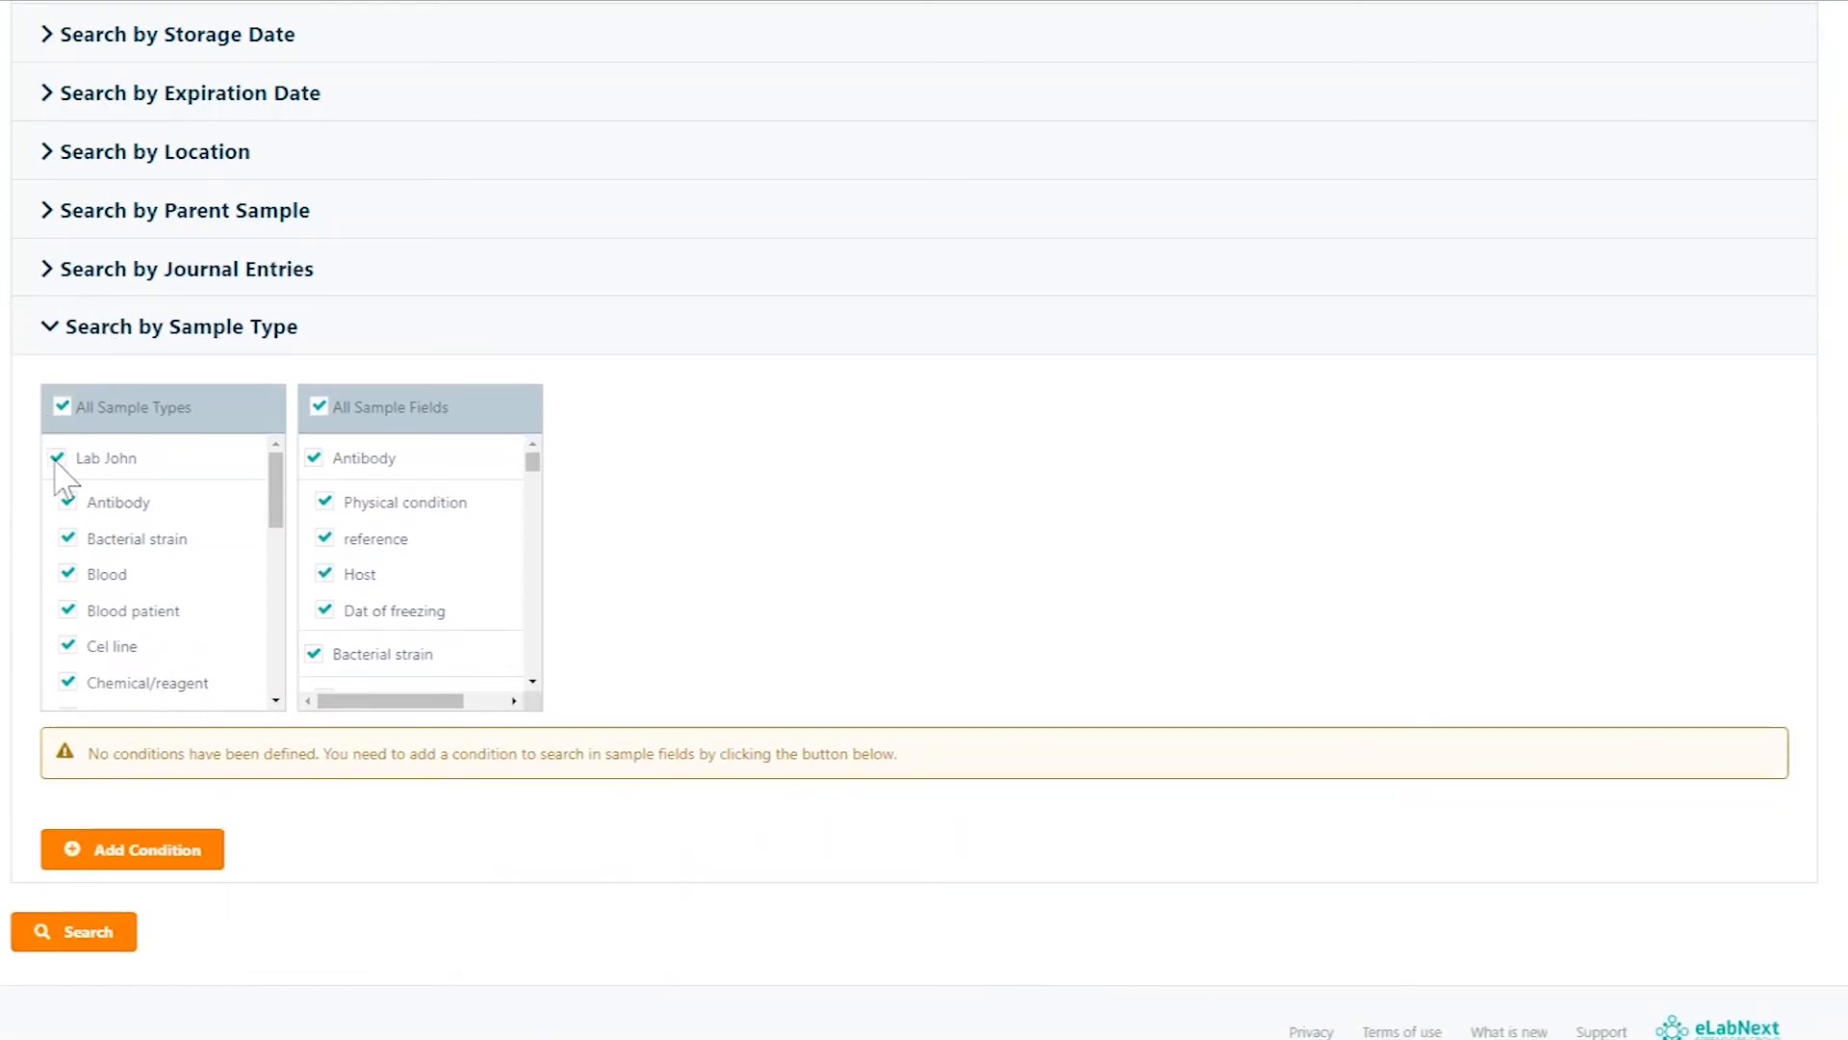
pyautogui.click(61, 409)
pyautogui.moveTo(276, 484); pyautogui.dragTo(279, 593)
# Limit the advanced search to Plasmid samples and the Restriction sites field
pyautogui.click(67, 598)
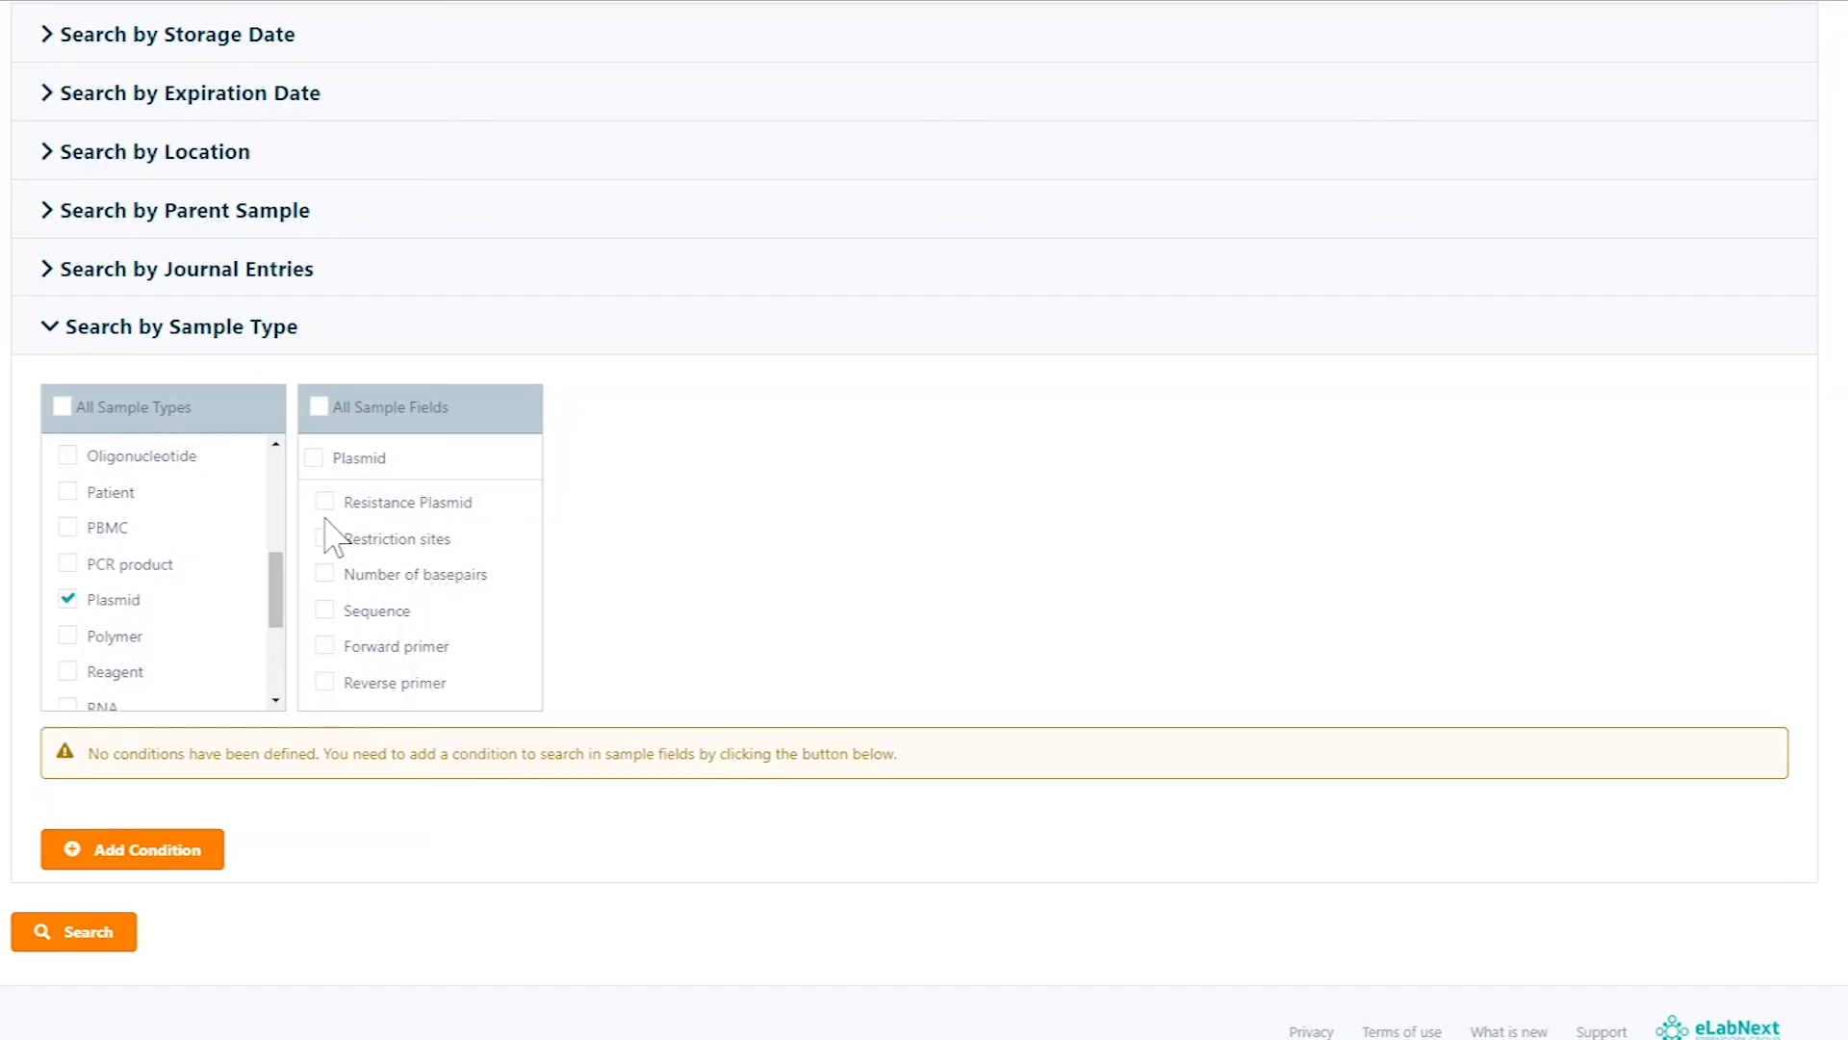
pyautogui.click(132, 850)
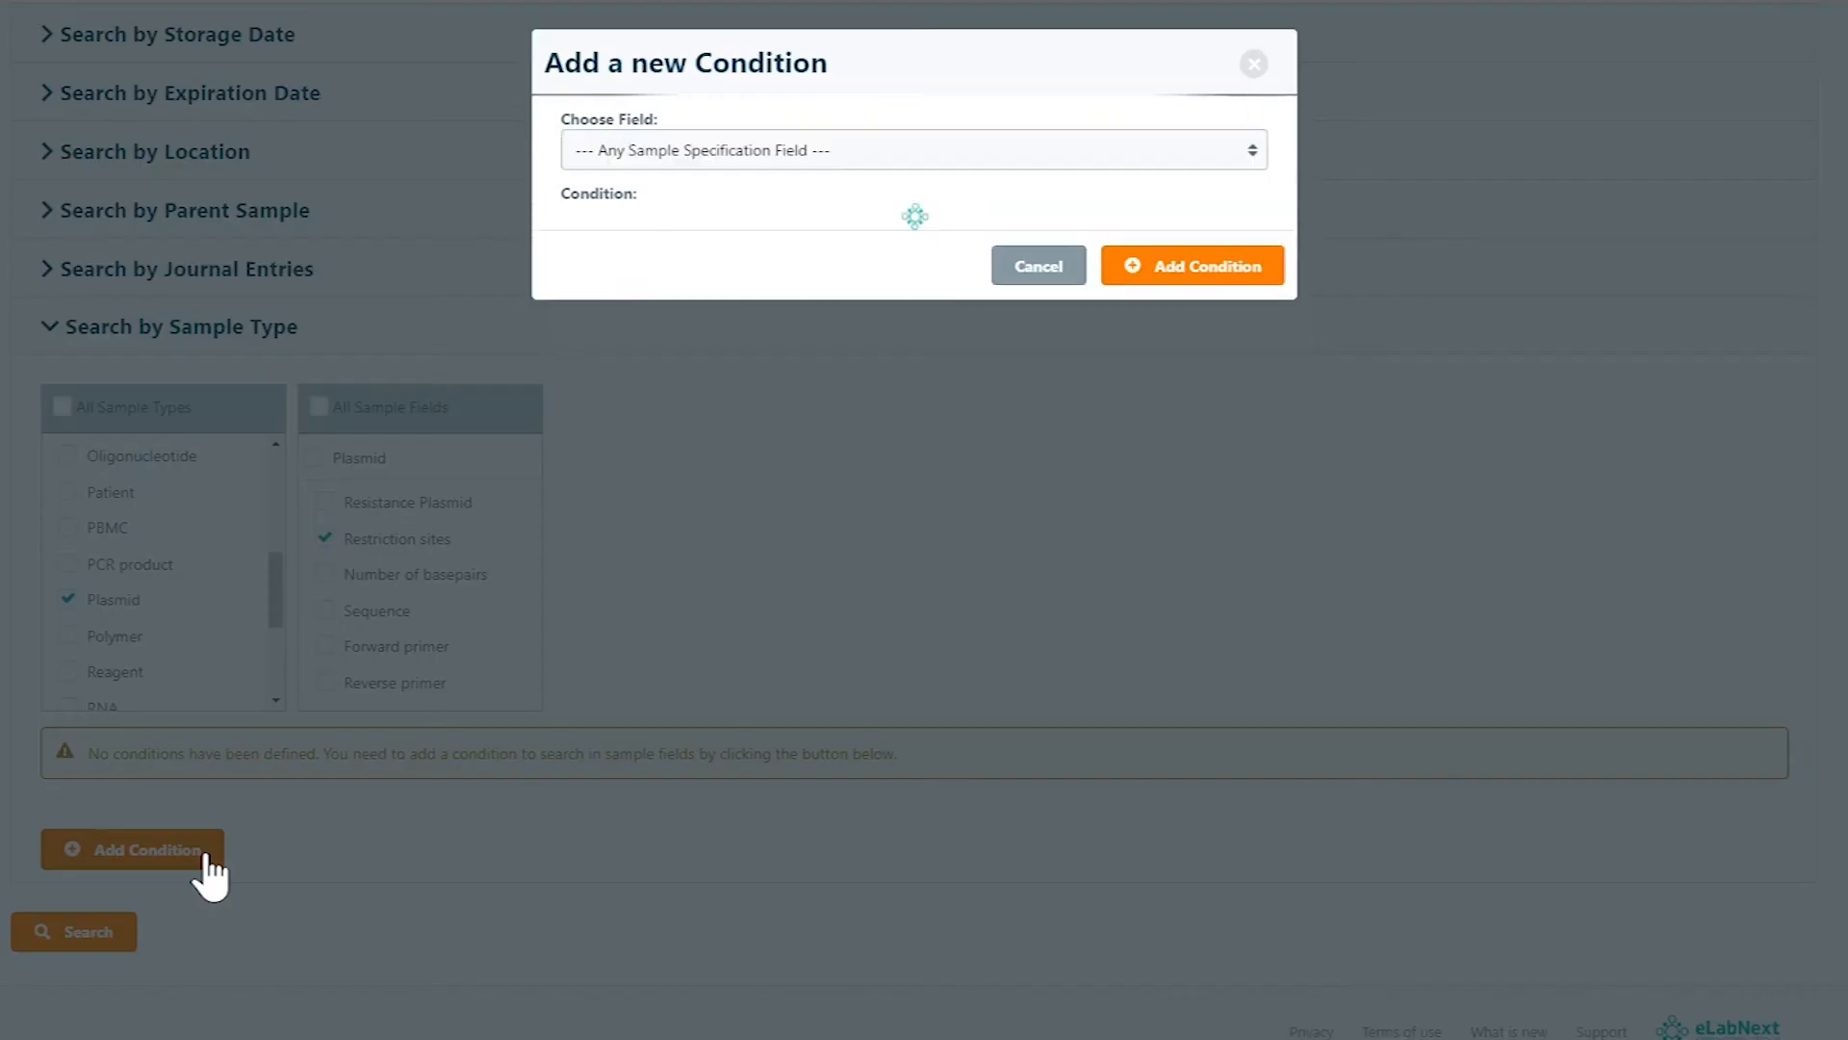
pyautogui.click(912, 150)
pyautogui.click(889, 189)
# Add the condition Restriction sites = BAM HI and run the search
pyautogui.click(614, 275)
pyautogui.click(606, 419)
pyautogui.click(1191, 344)
pyautogui.click(72, 928)
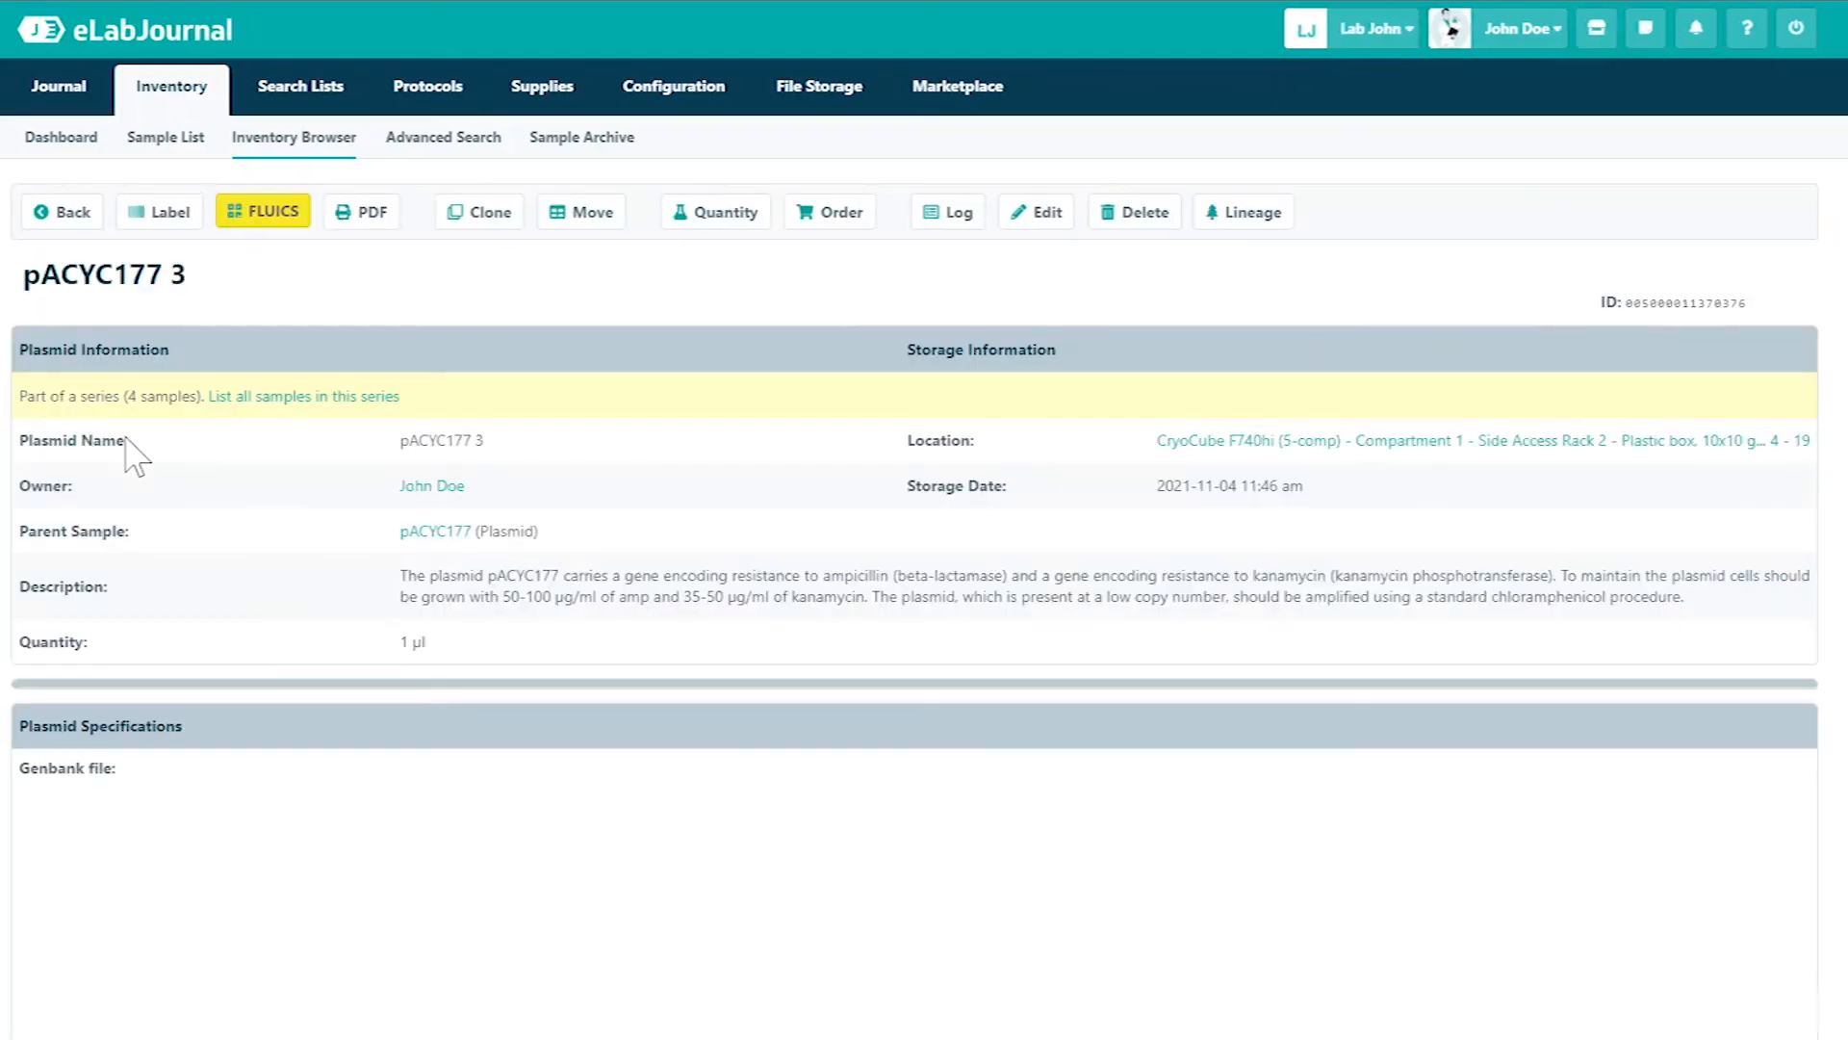
pyautogui.scroll(-5, 361, 548)
pyautogui.scroll(-5, 499, 590)
pyautogui.scroll(-1, 499, 589)
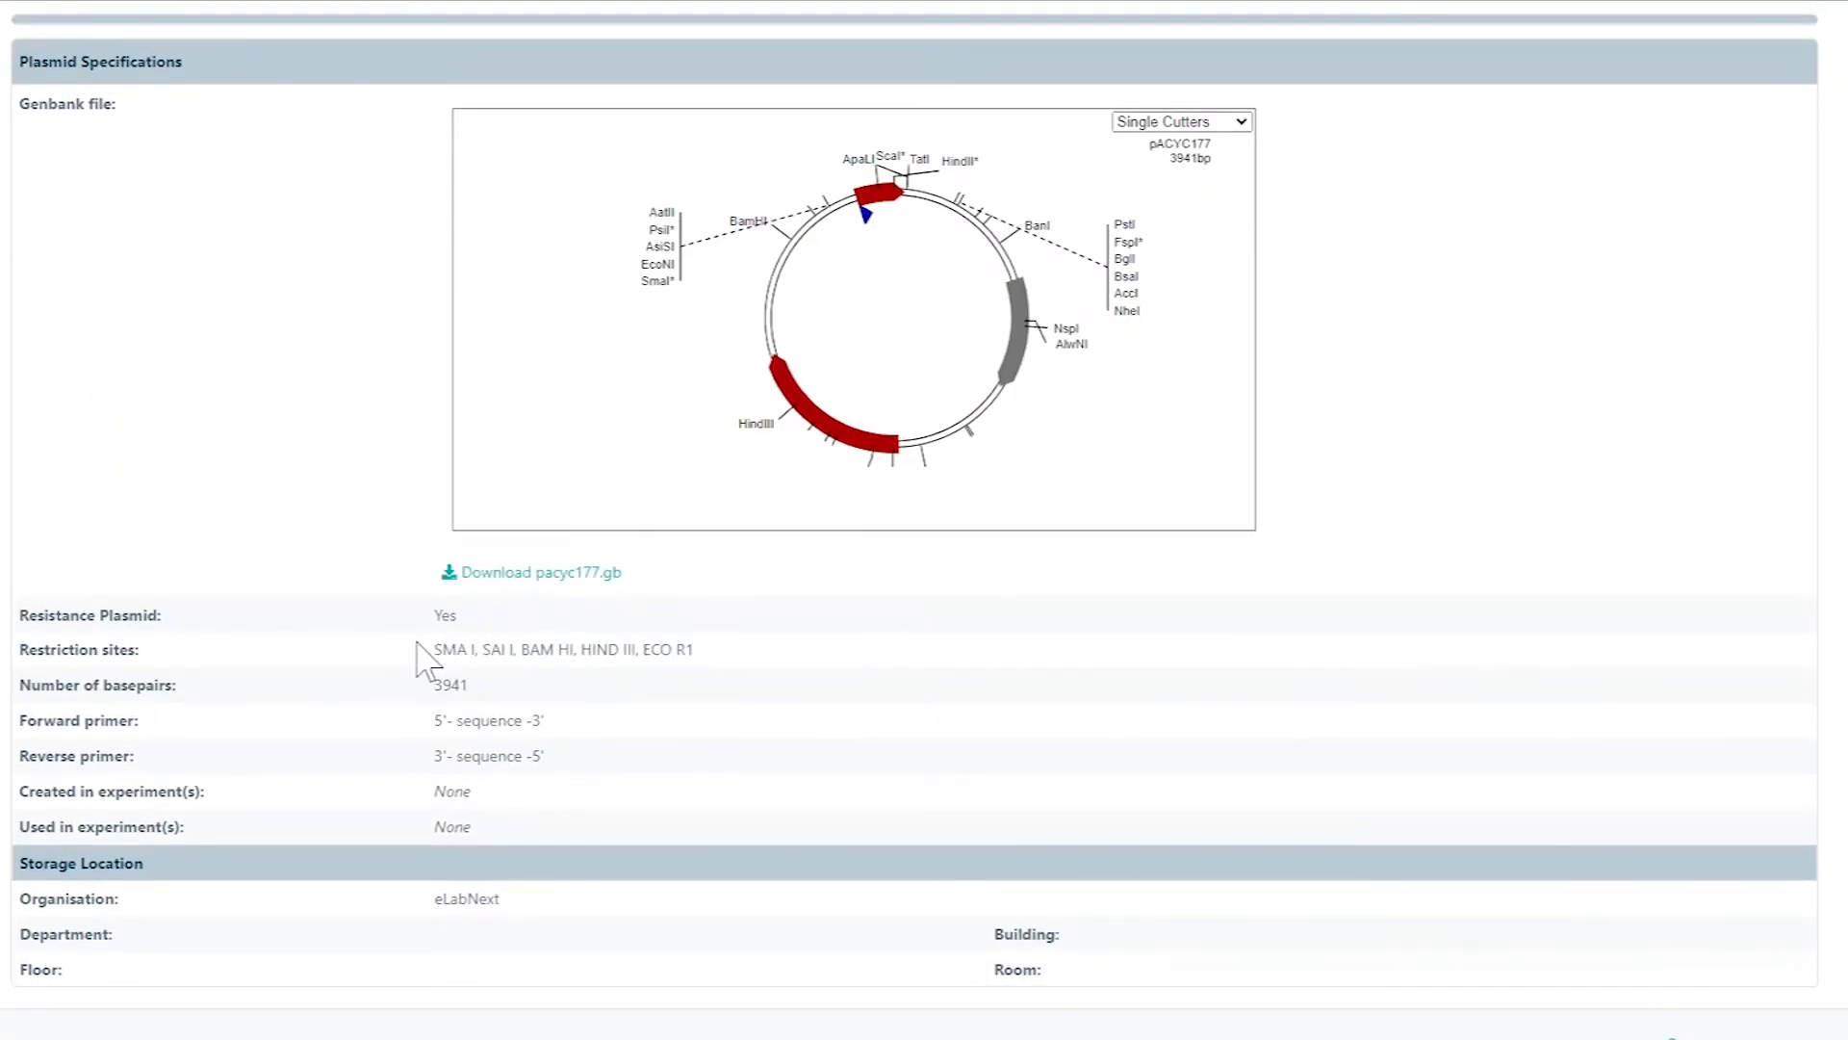
pyautogui.moveTo(430, 649); pyautogui.dragTo(707, 651)
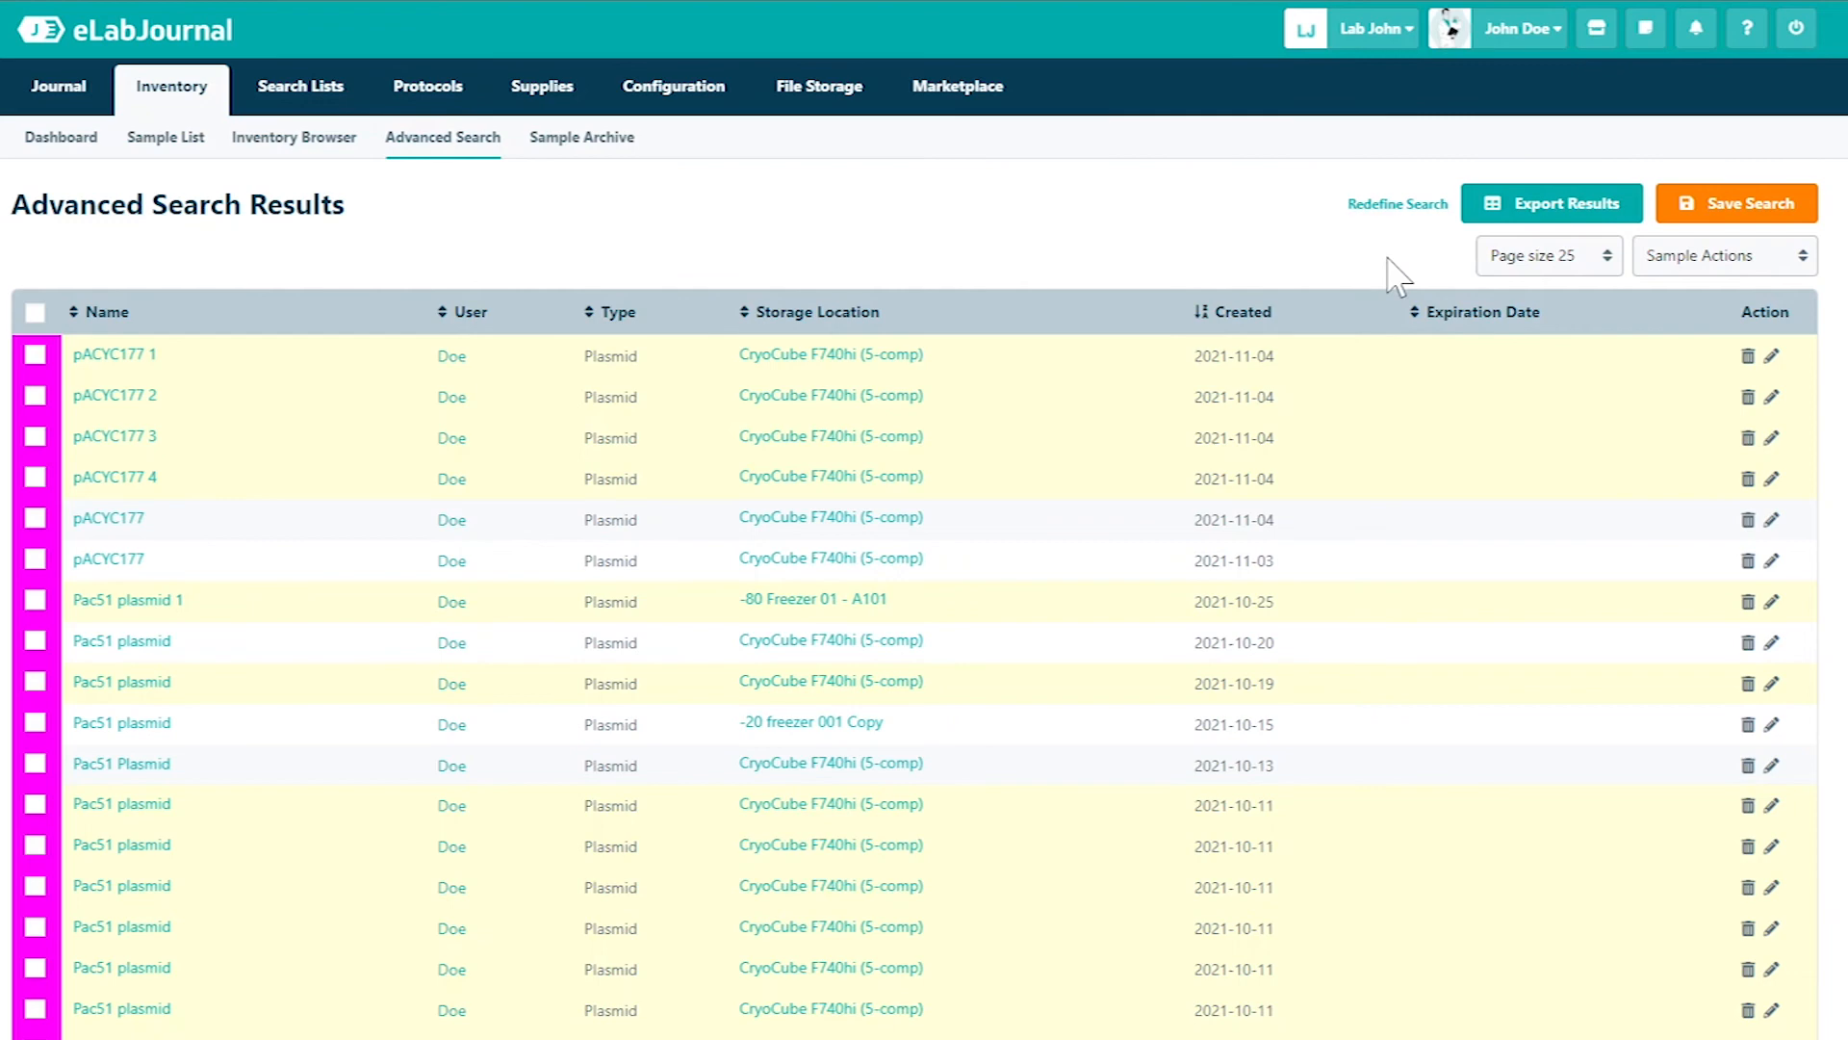
# Save the current search as 'Plasmids with the BAMHI restriction site' and dismiss the confirmation
pyautogui.click(1768, 210)
pyautogui.write('Pla')
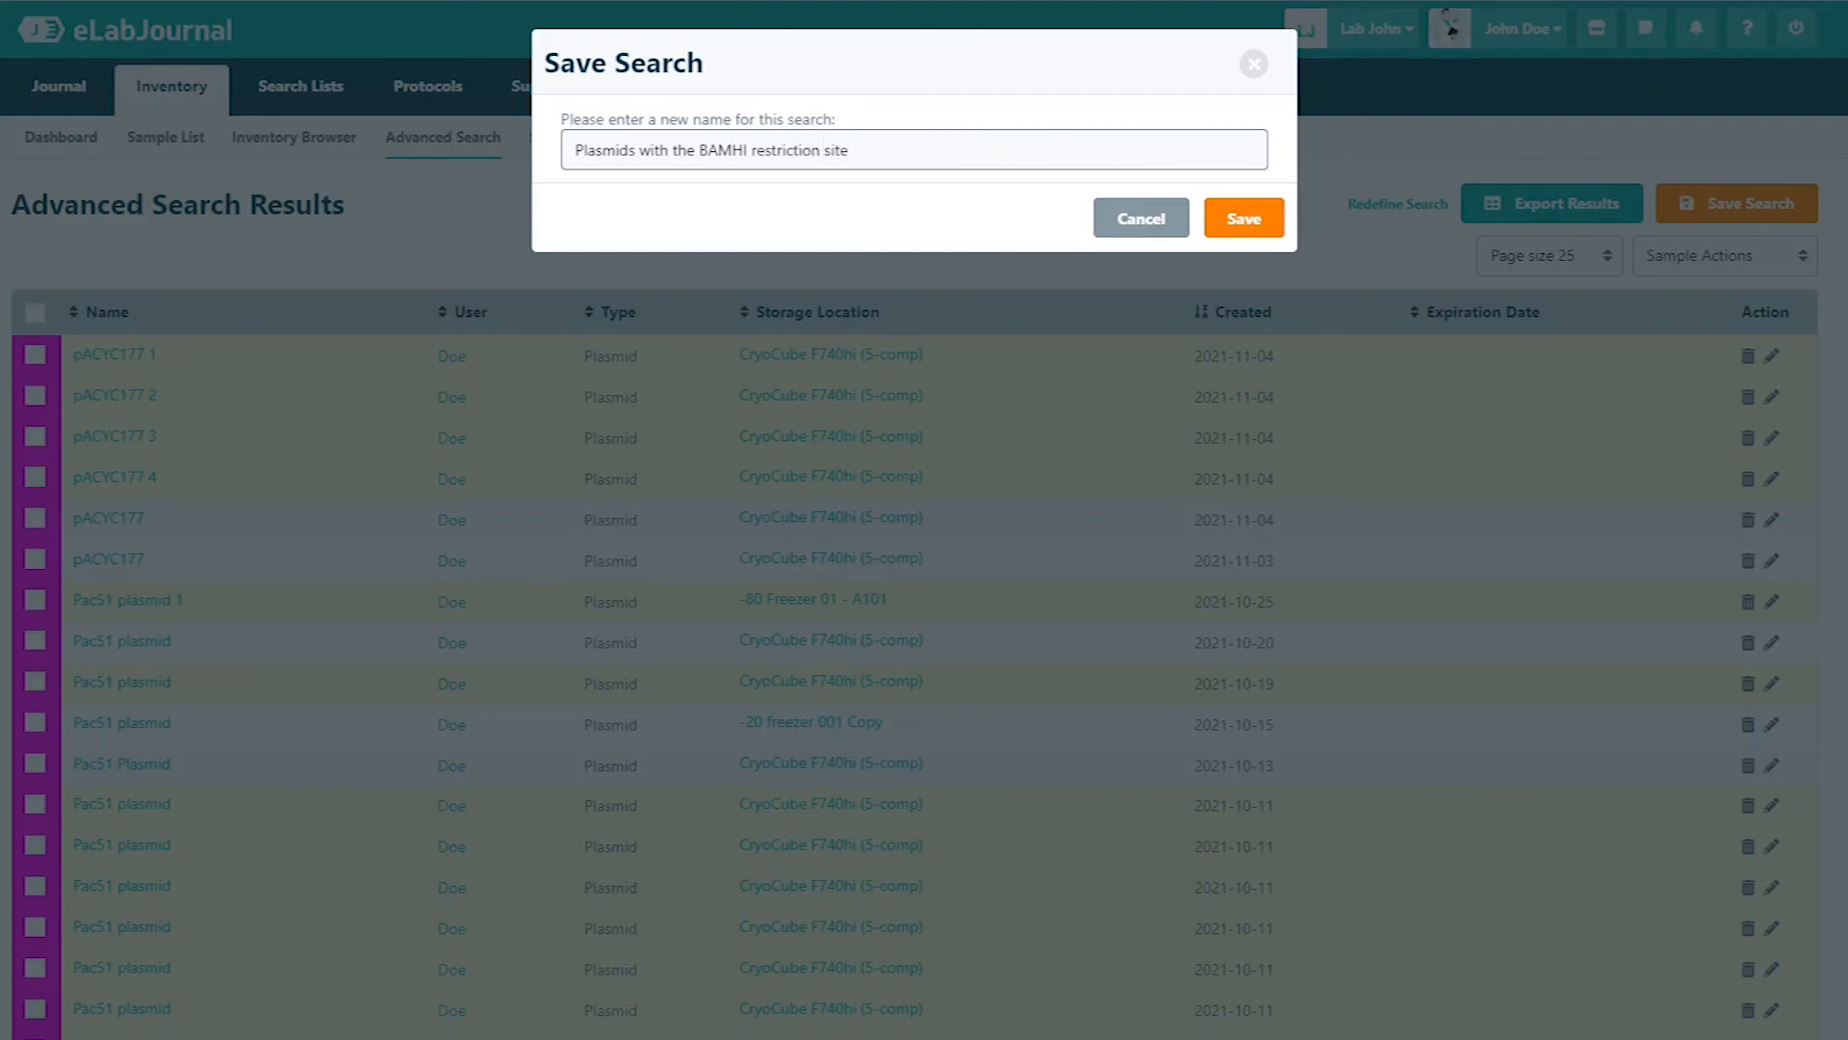
pyautogui.click(1242, 219)
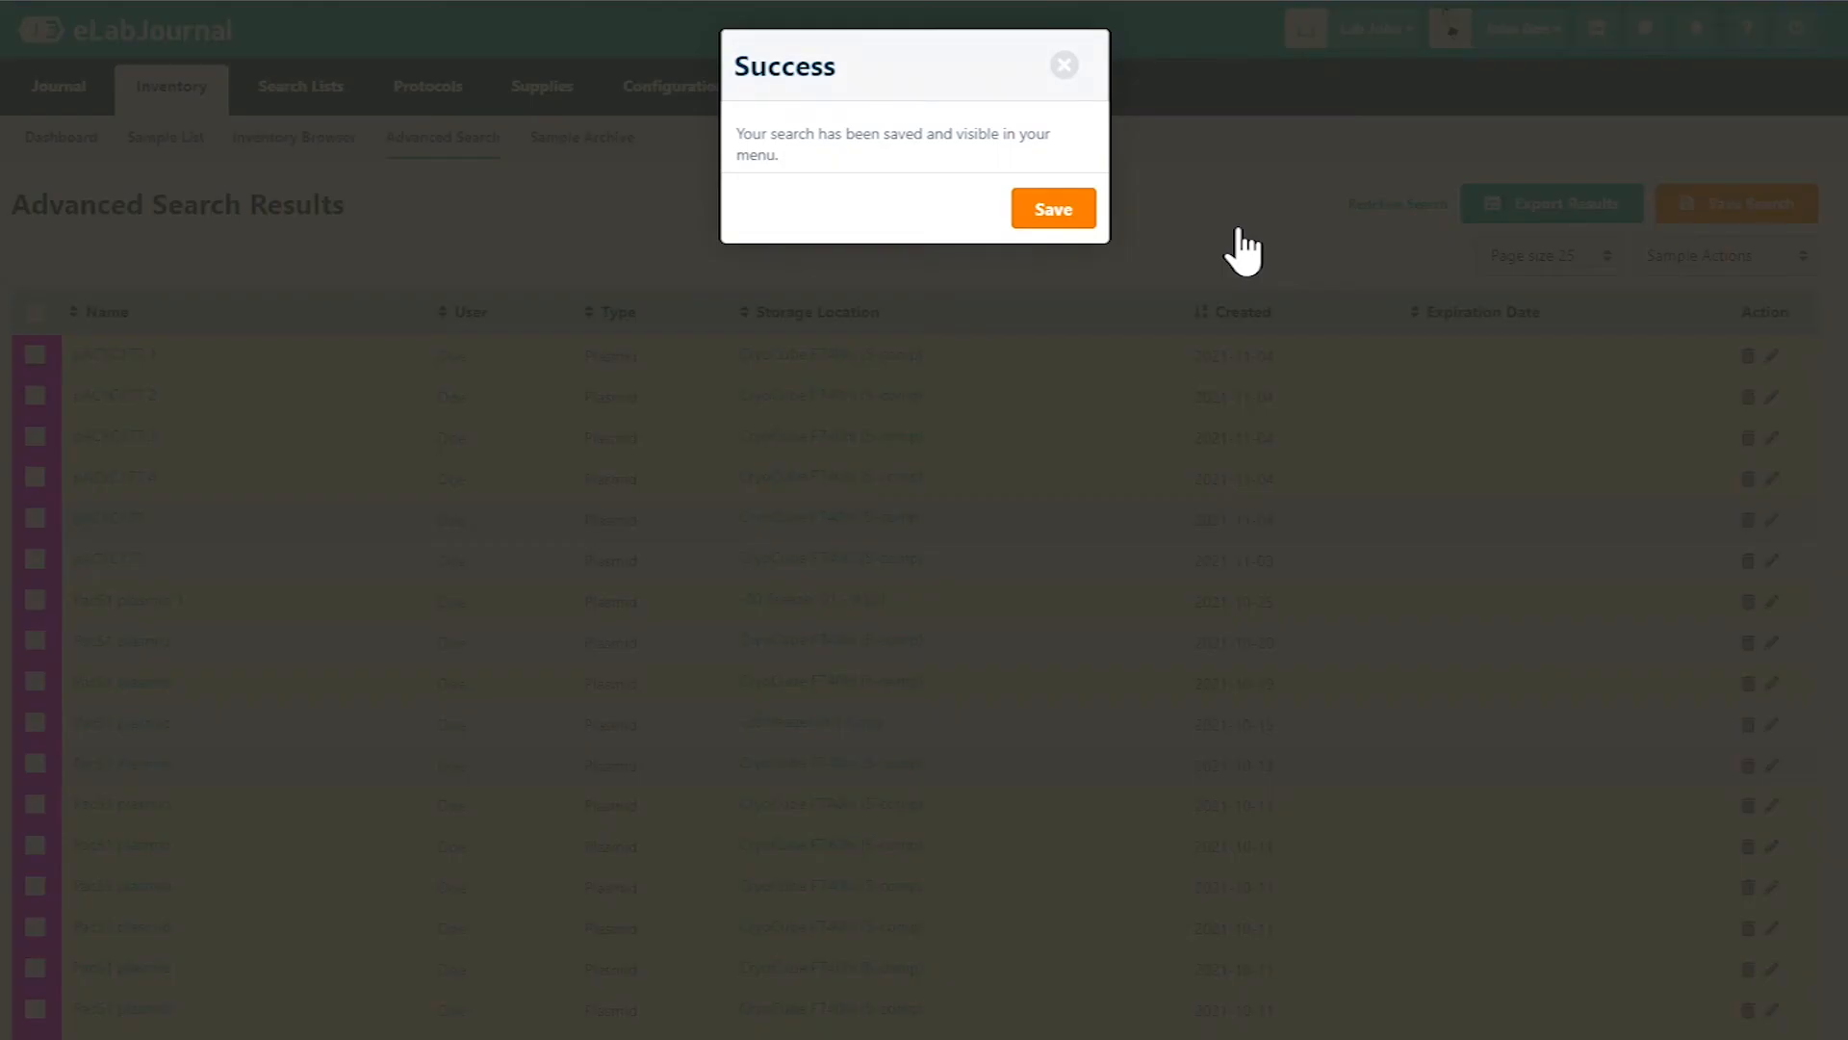
pyautogui.click(1053, 209)
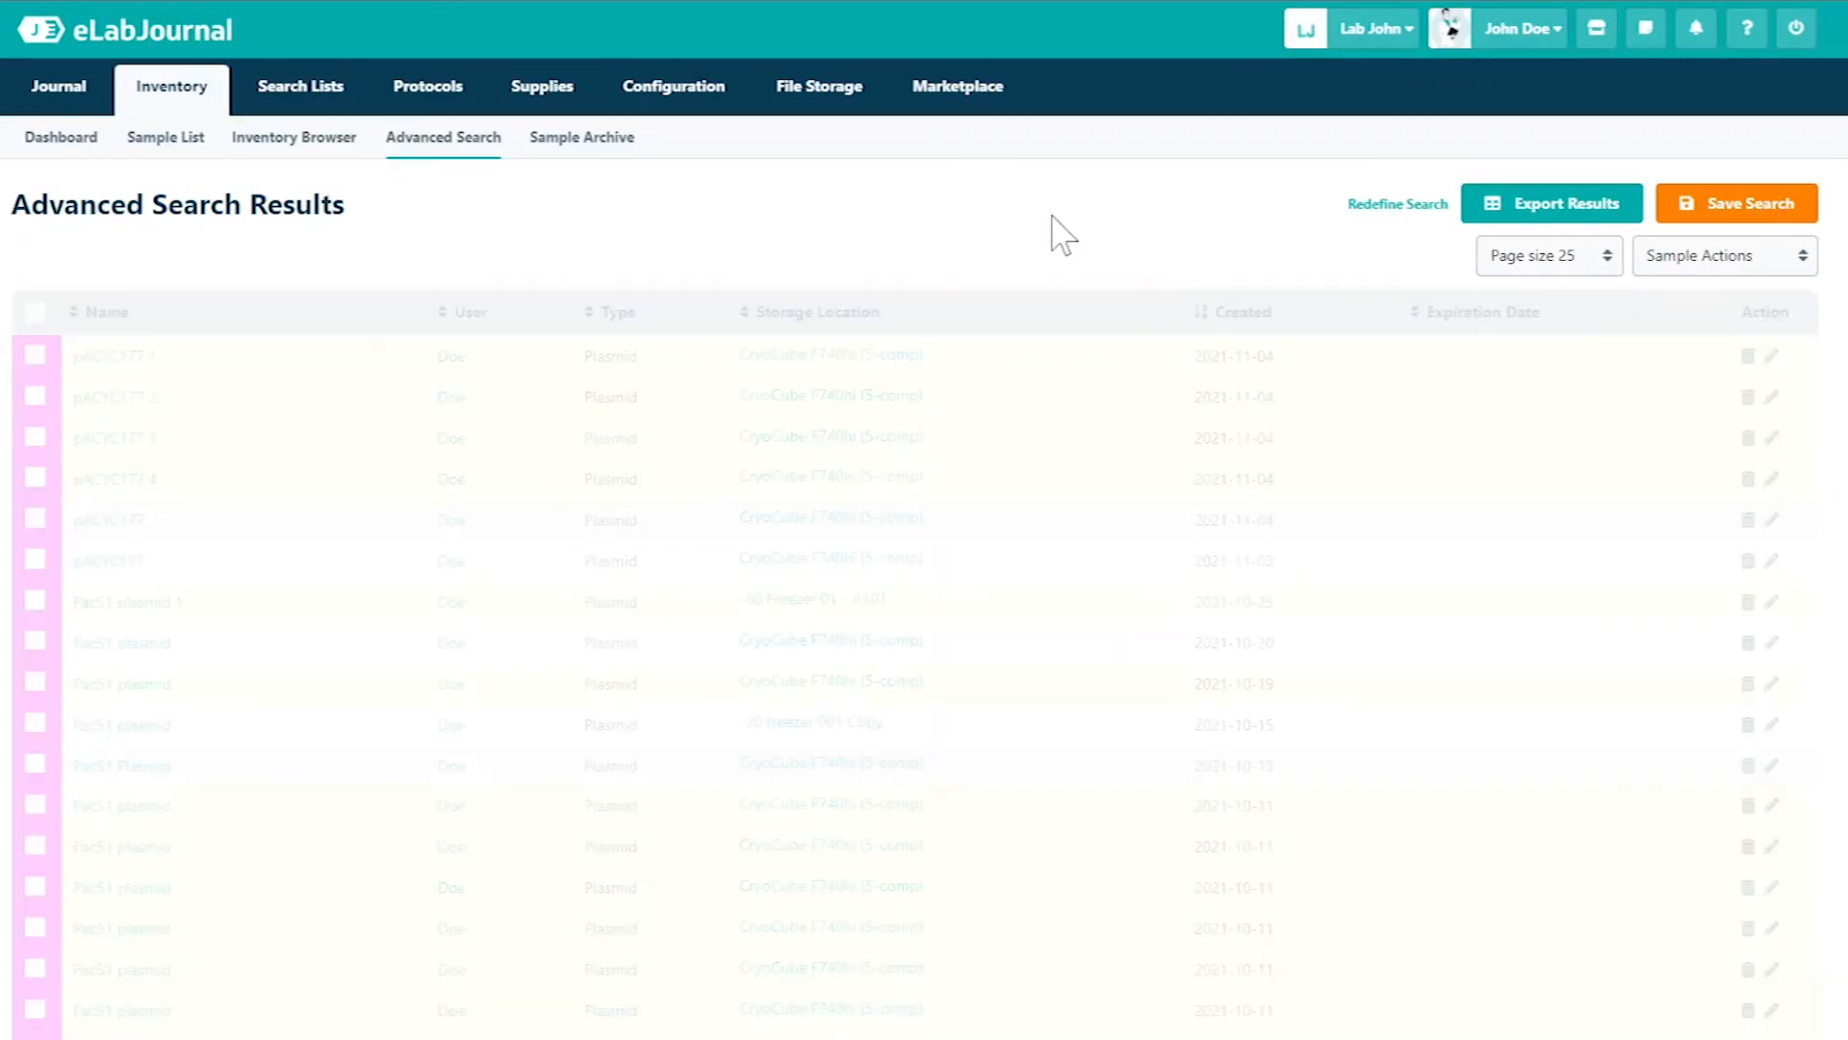
# Run 'Plasmids with the BAMHI restriction site' from the Search Lists menu
pyautogui.click(301, 85)
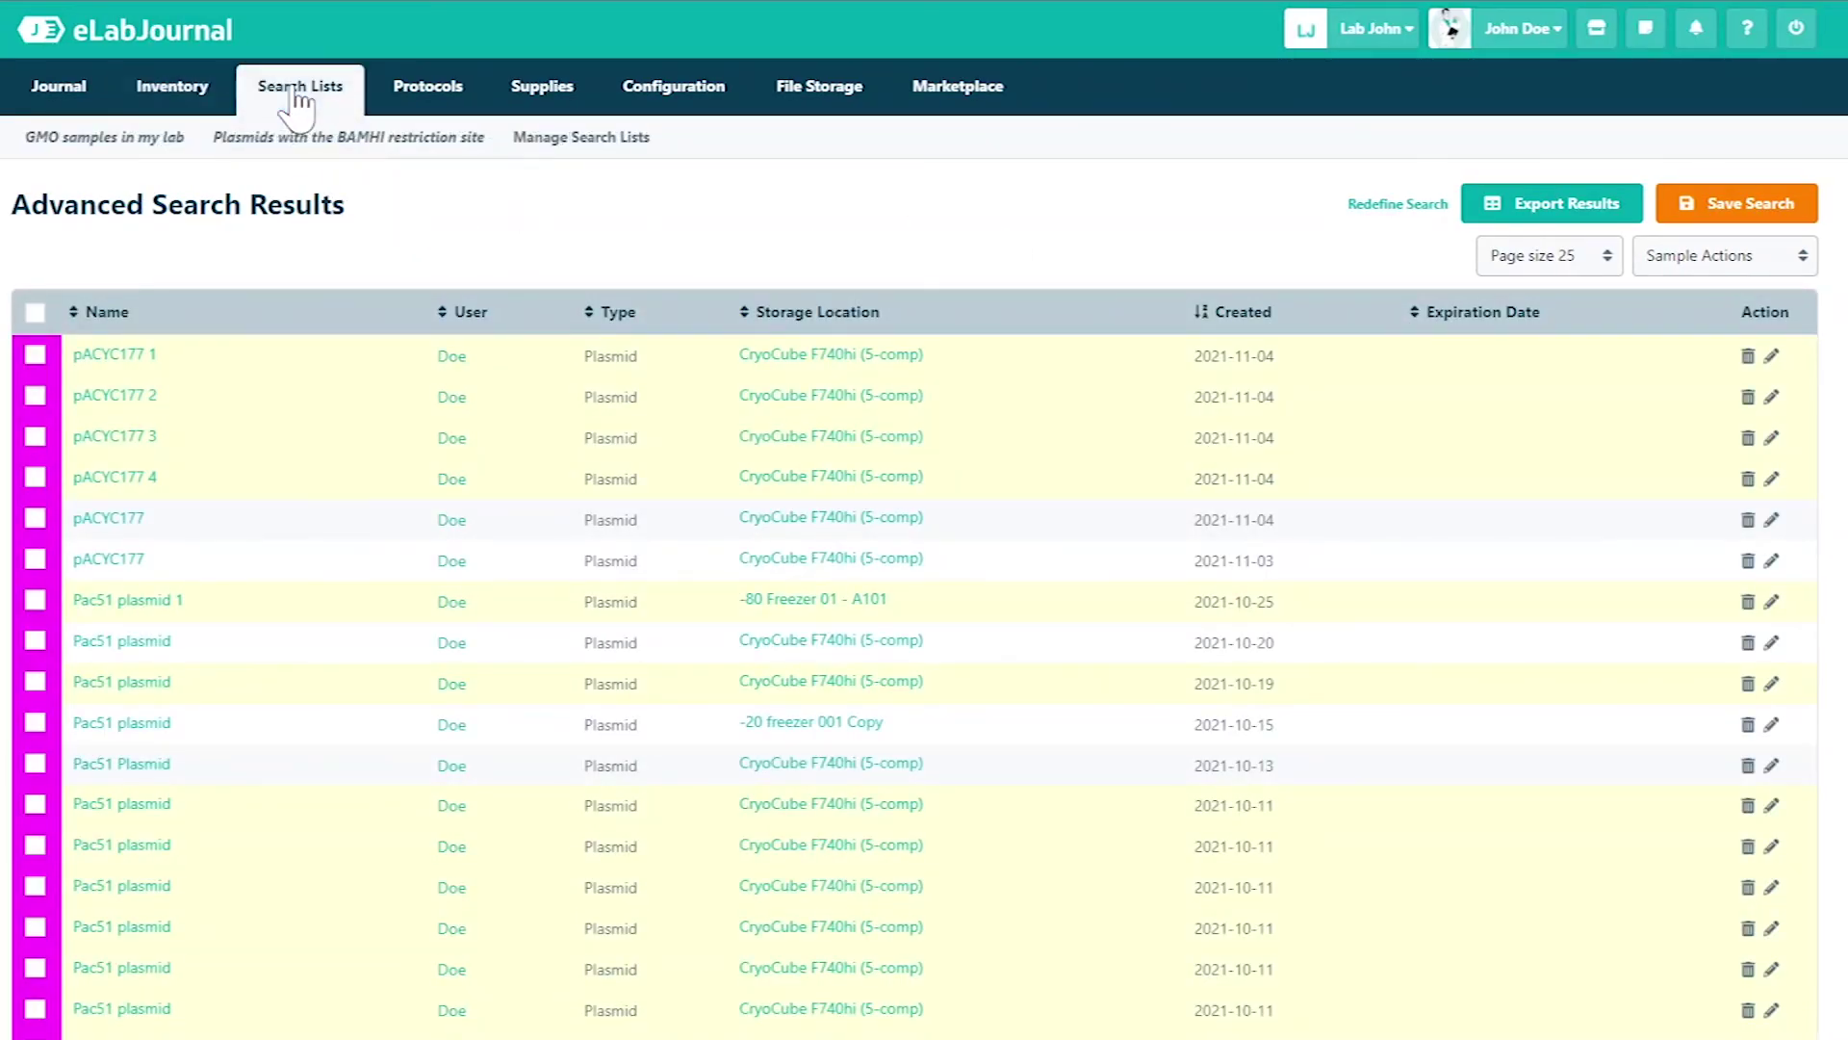
pyautogui.click(348, 137)
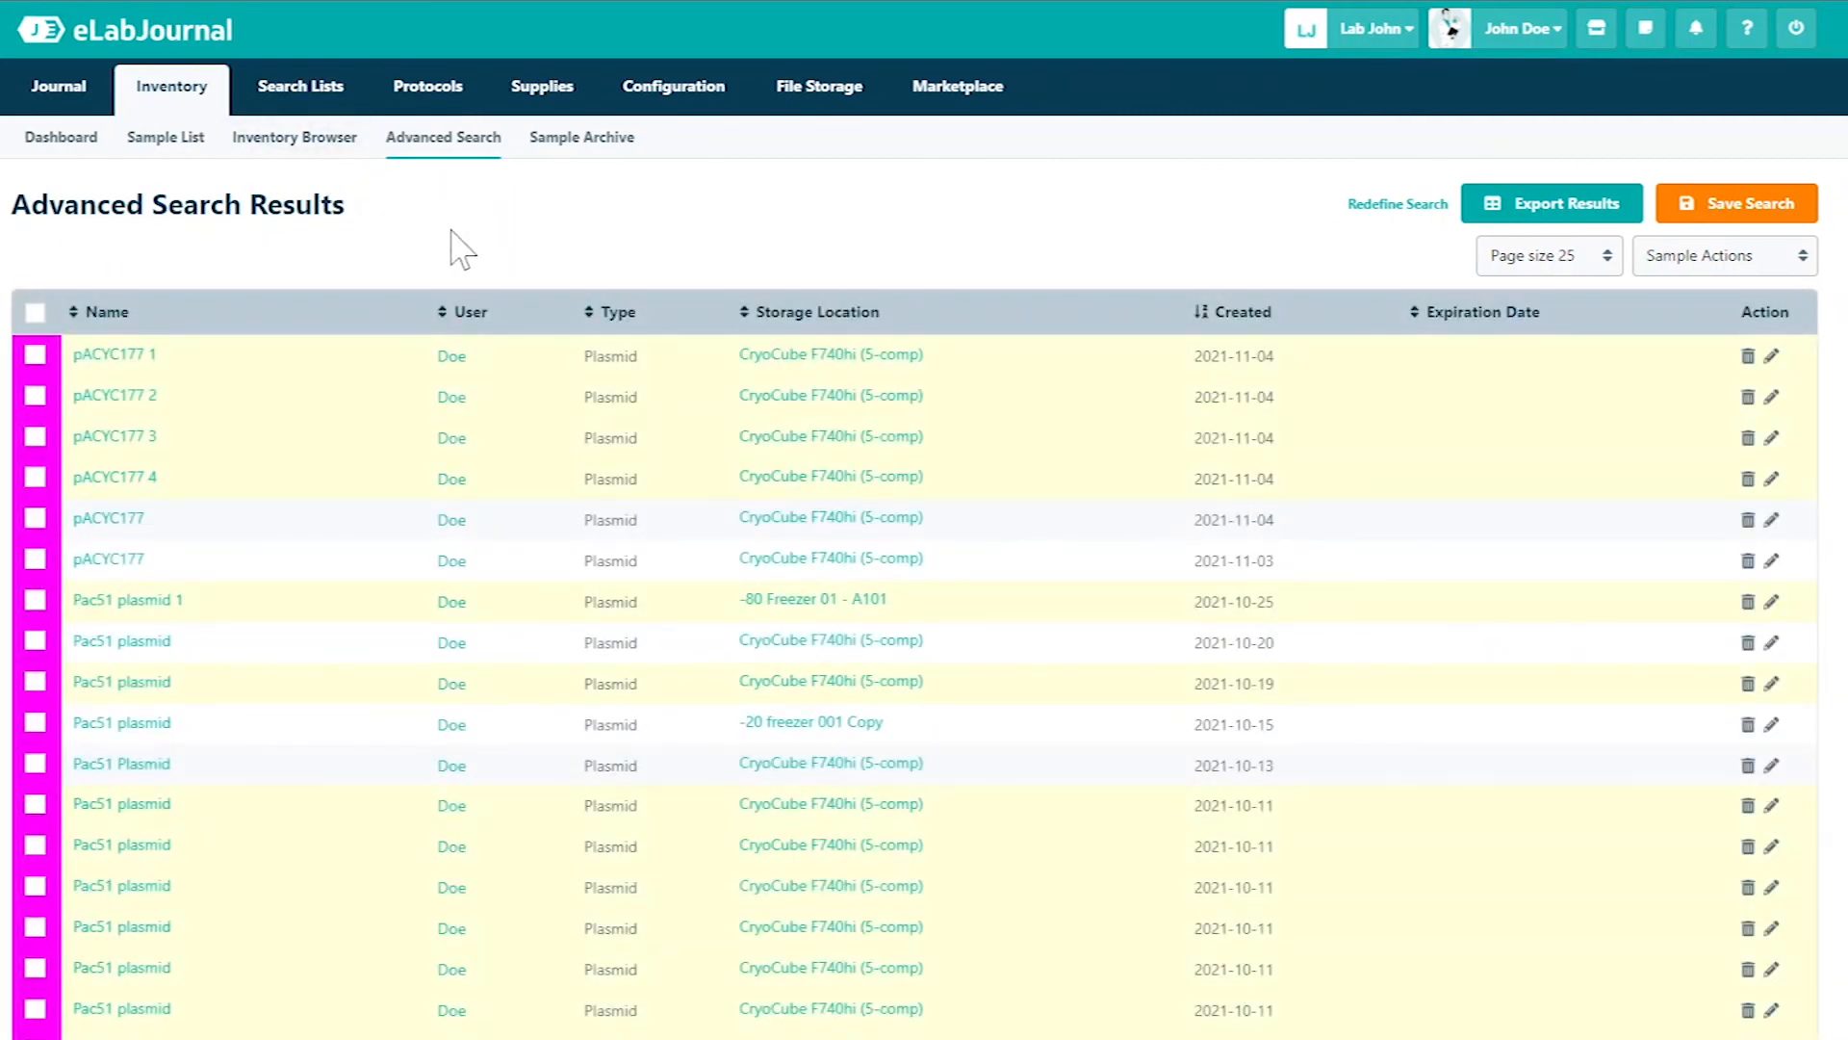